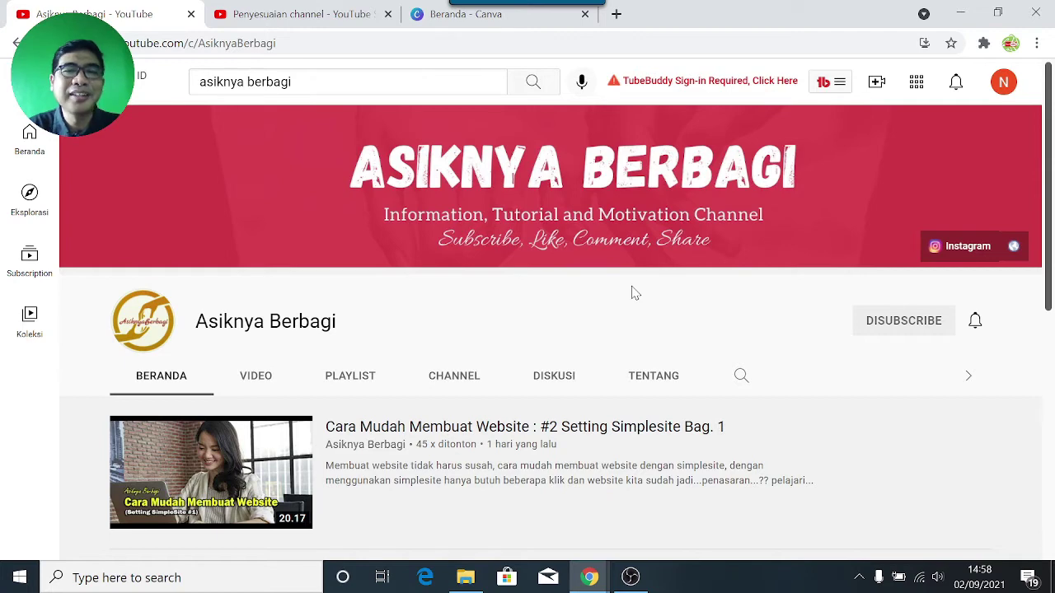
pyautogui.scroll(-2, 634, 294)
pyautogui.scroll(2, 634, 294)
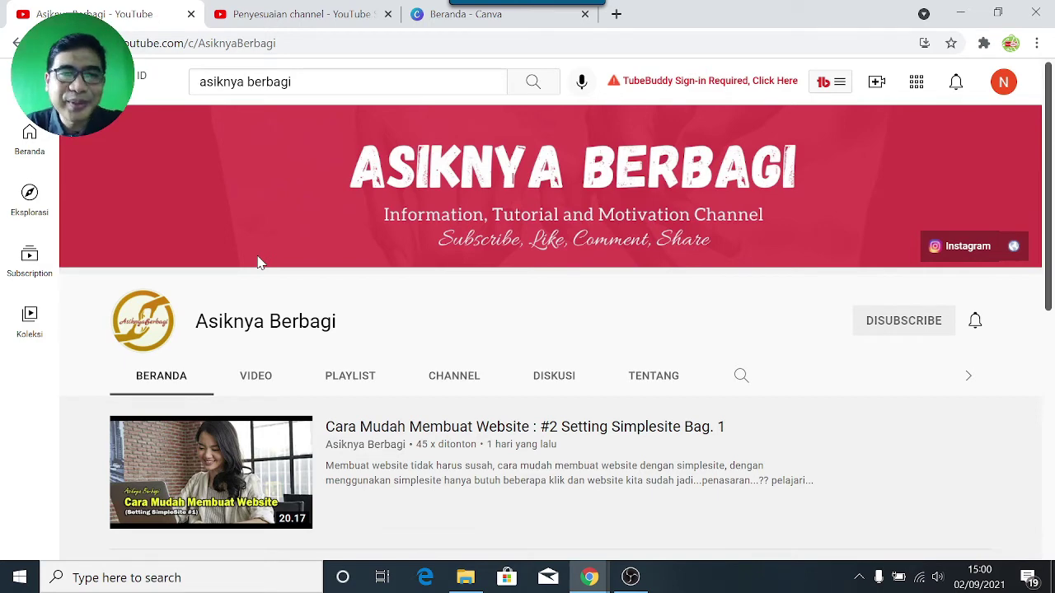
# Switch to the channel customization page in YouTube Studio and open the TechInfo channel's public page.
pyautogui.click(277, 16)
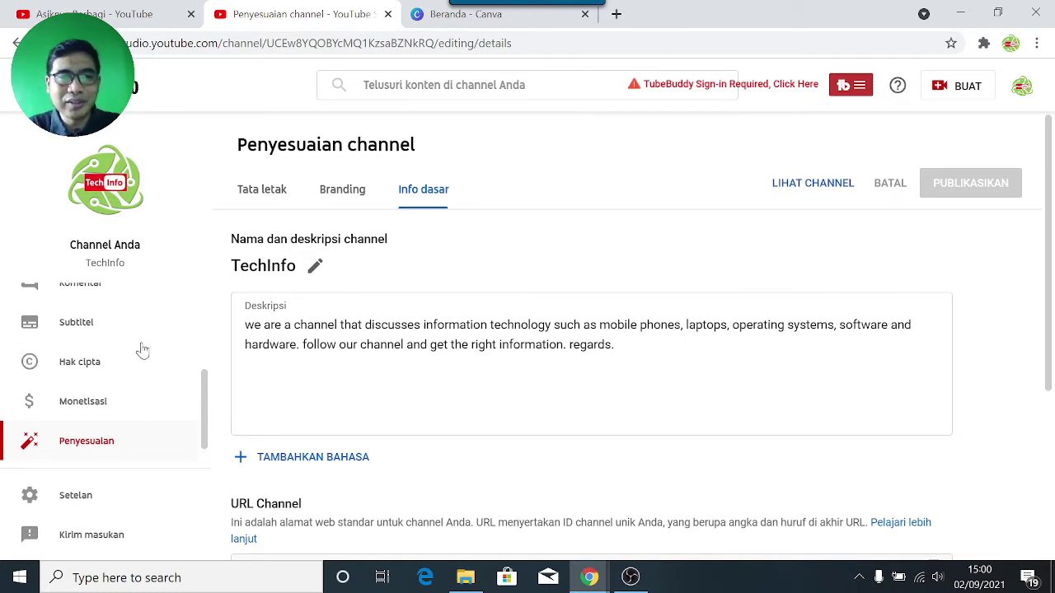
pyautogui.scroll(3, 119, 360)
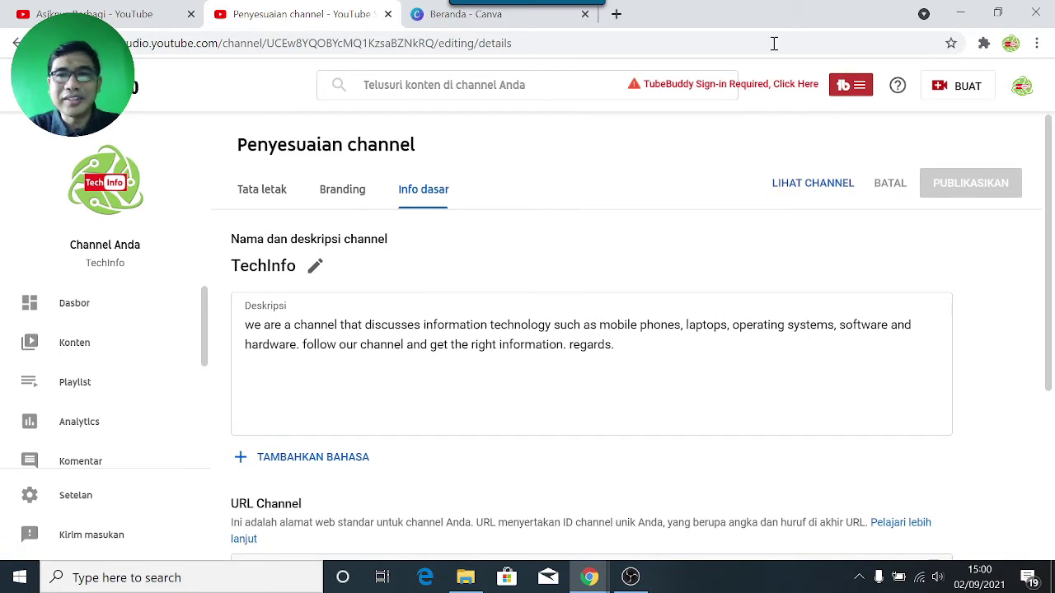
pyautogui.rightClick(782, 188)
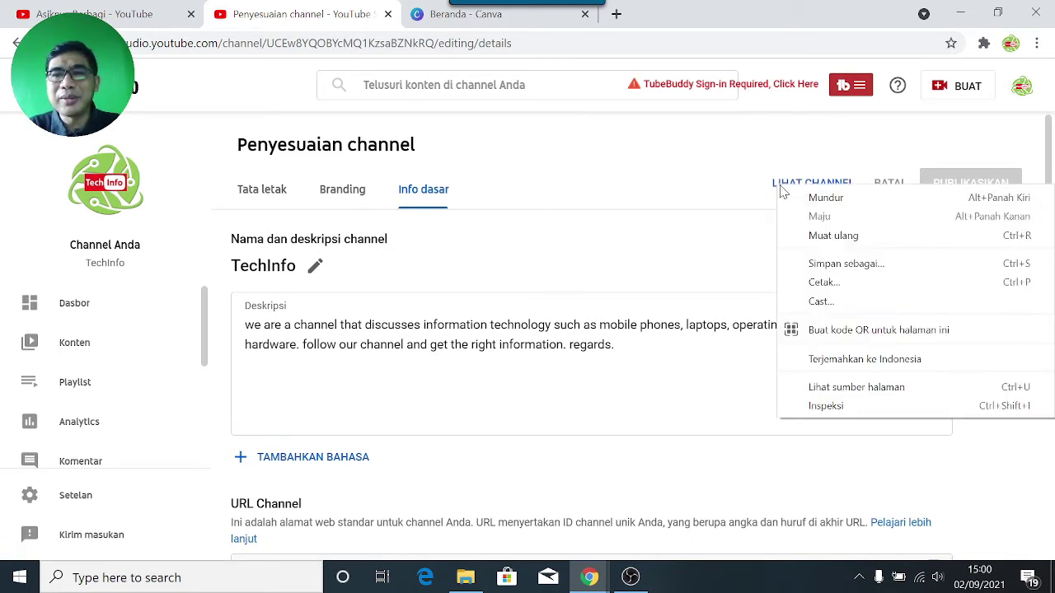
pyautogui.click(780, 188)
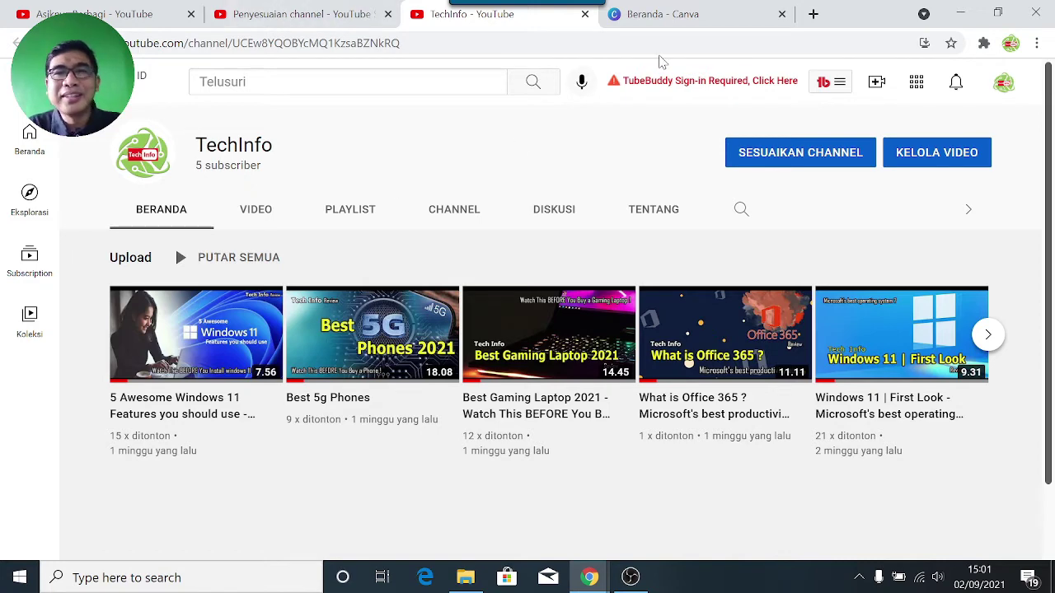
# Switch to Canva and look over its home page, including the design types and account options.
pyautogui.click(696, 17)
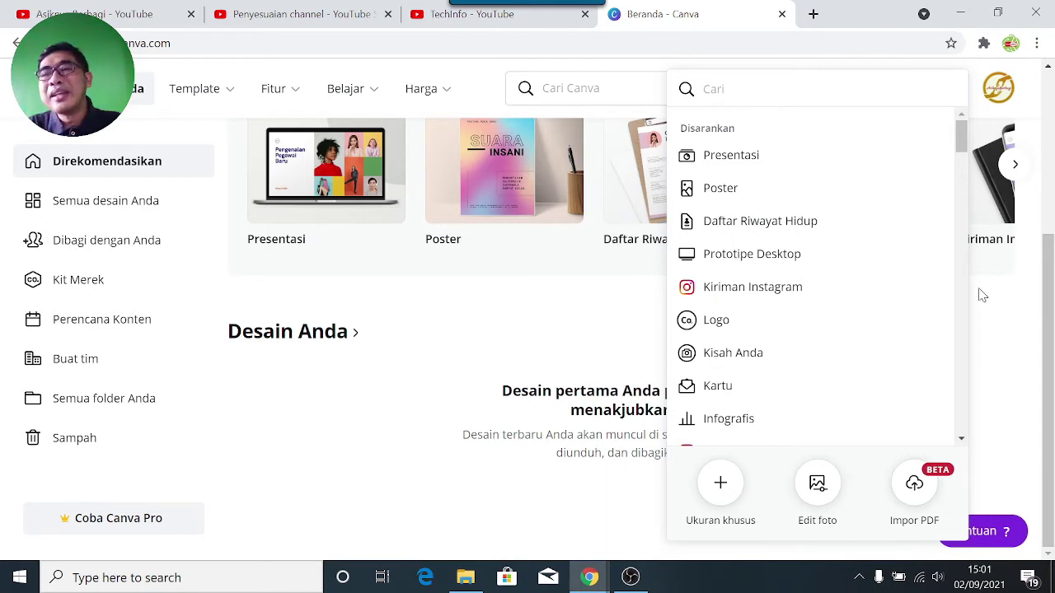
pyautogui.click(1022, 317)
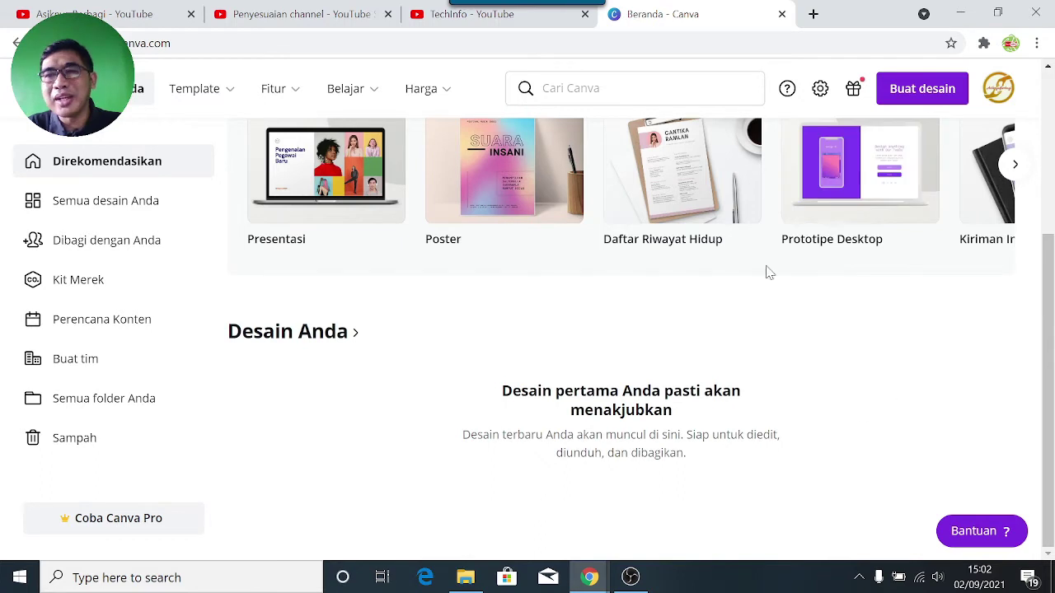
pyautogui.click(998, 88)
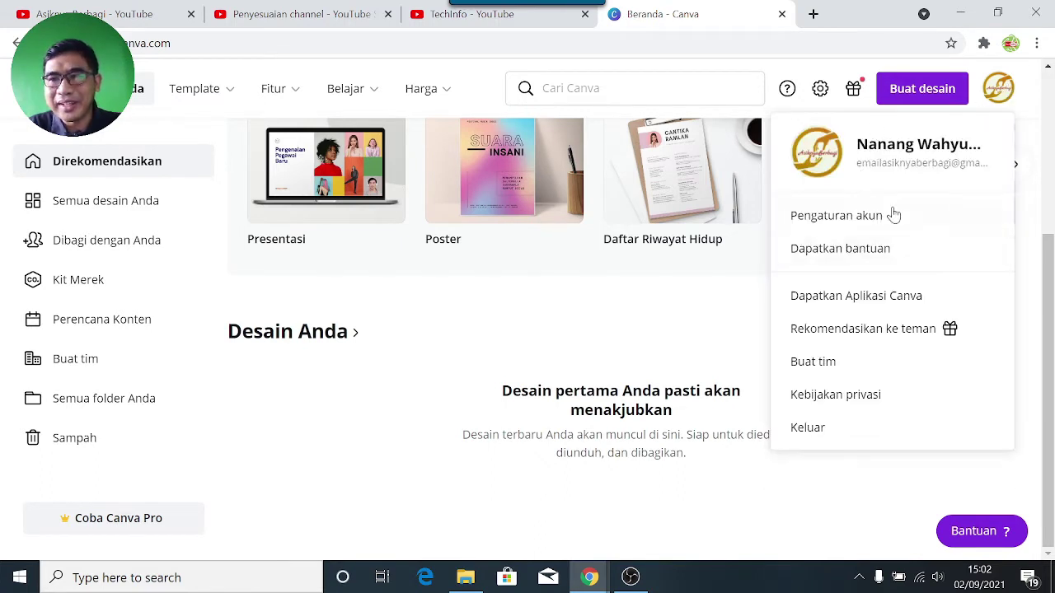
pyautogui.click(351, 452)
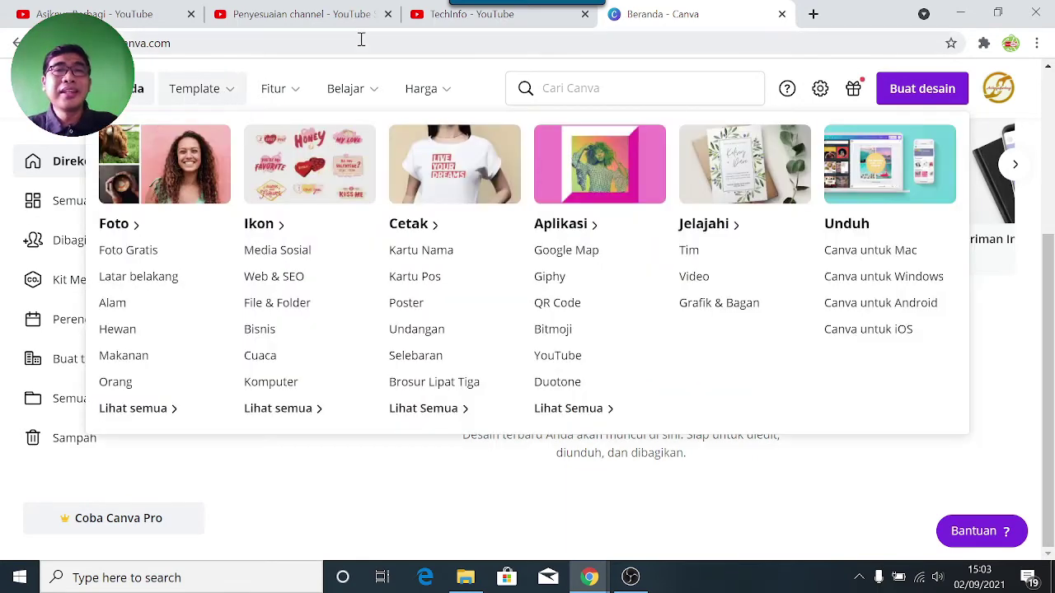
pyautogui.click(442, 27)
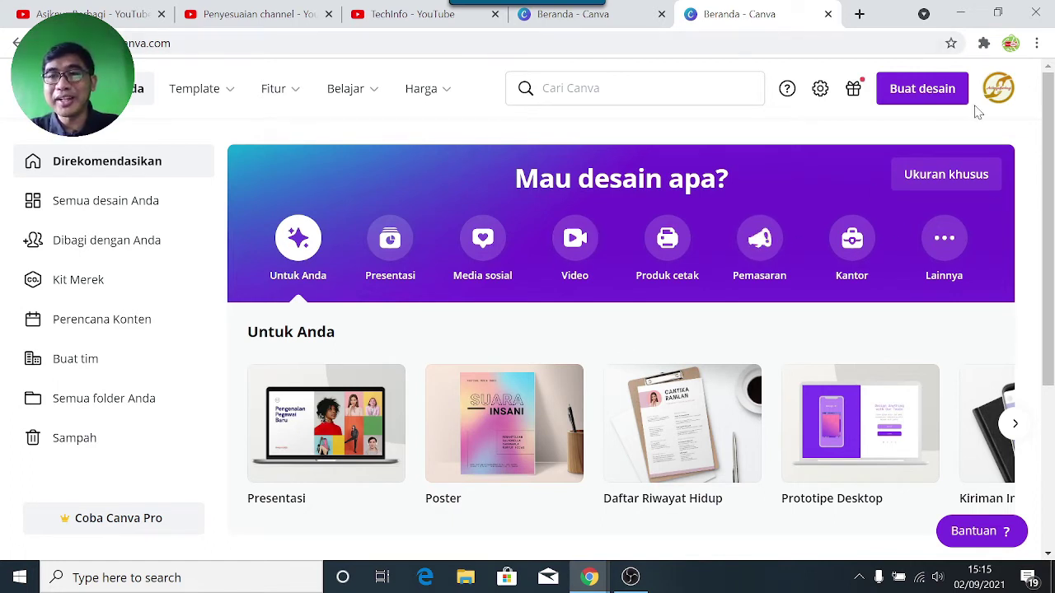
# Create a new Banner YouTube design of 2560 × 1440 px, finding the design type with the search word "banner".
pyautogui.click(923, 89)
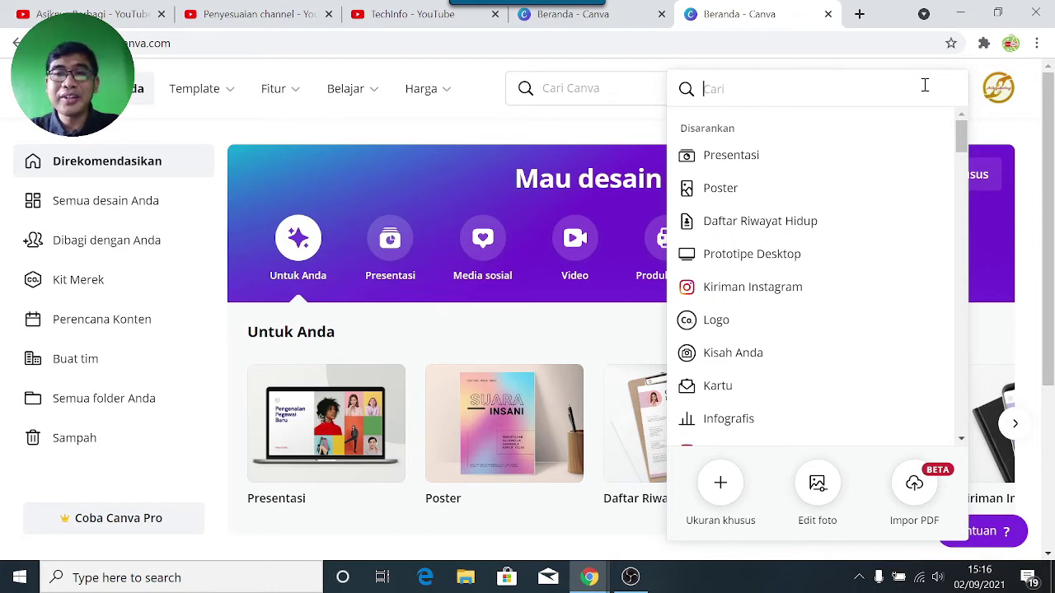
pyautogui.moveTo(961, 136)
pyautogui.mouseDown()
pyautogui.moveTo(963, 169)
pyautogui.moveTo(961, 134)
pyautogui.mouseUp()
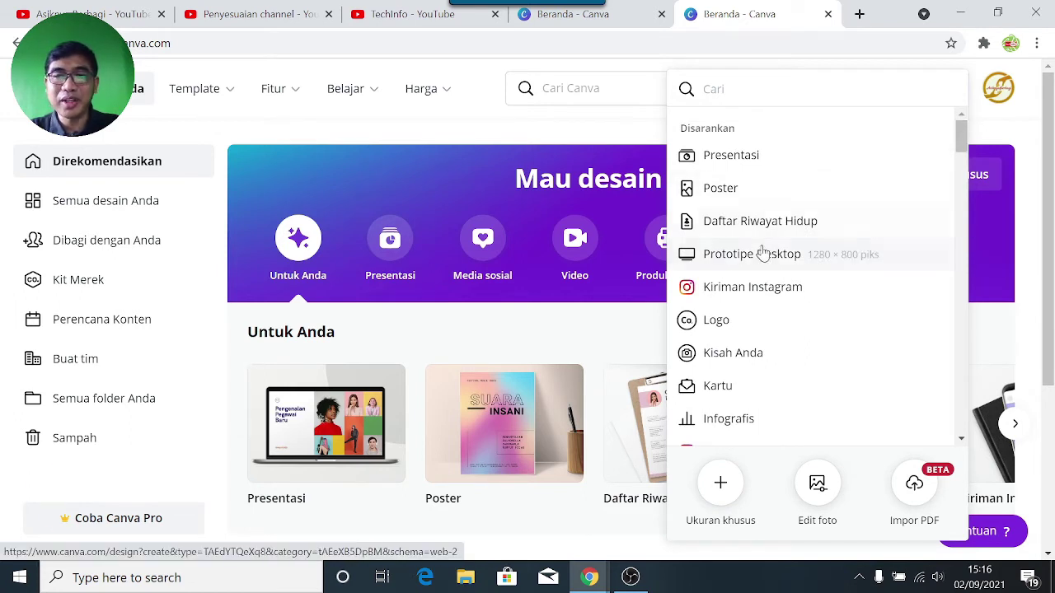
pyautogui.scroll(-3, 760, 251)
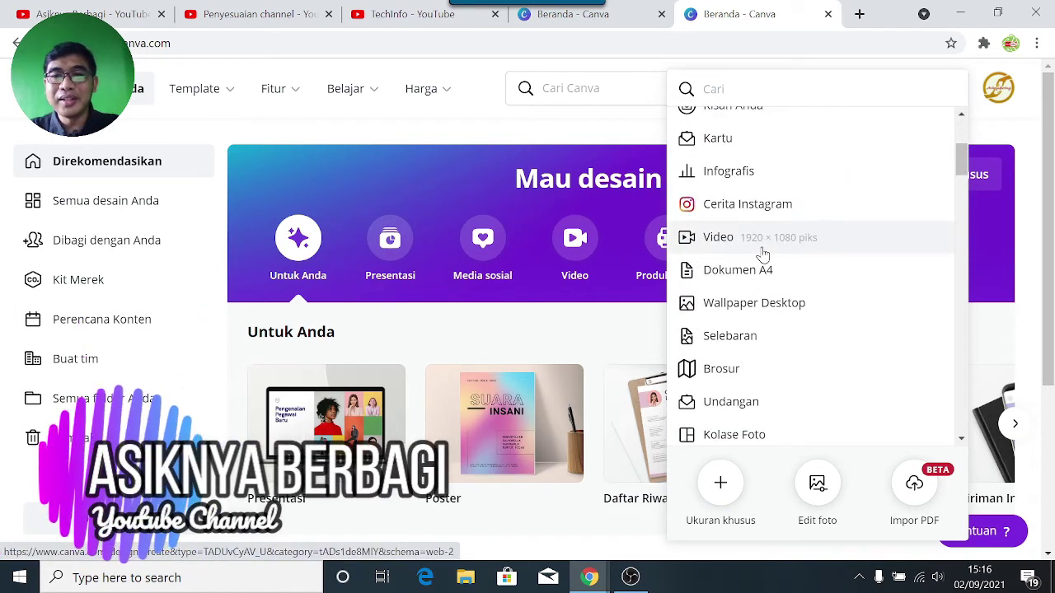
pyautogui.scroll(-3, 760, 253)
pyautogui.scroll(-3, 747, 290)
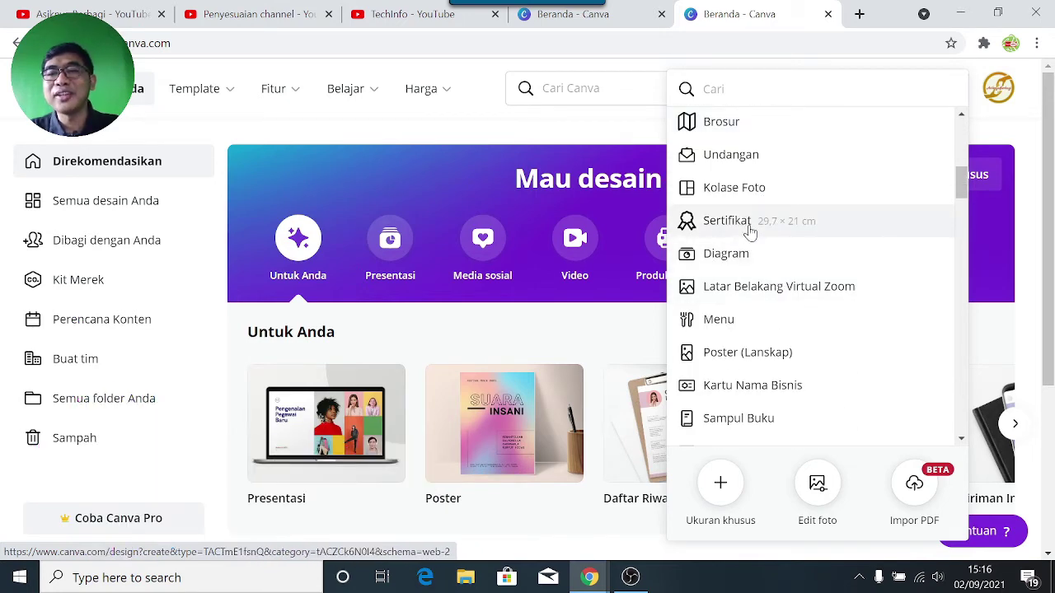
pyautogui.scroll(-15, 750, 239)
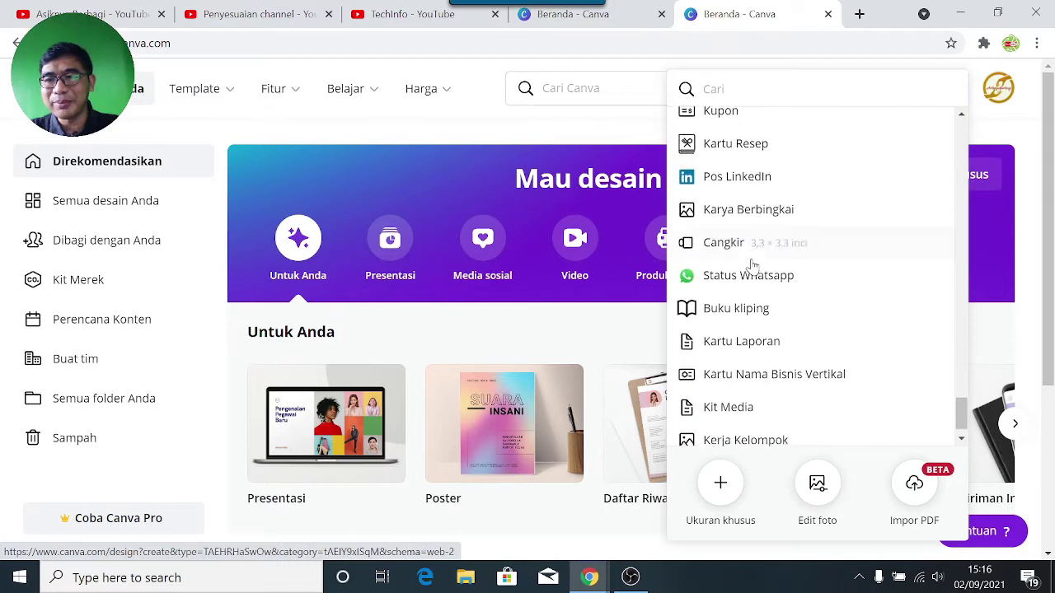
pyautogui.scroll(15, 752, 266)
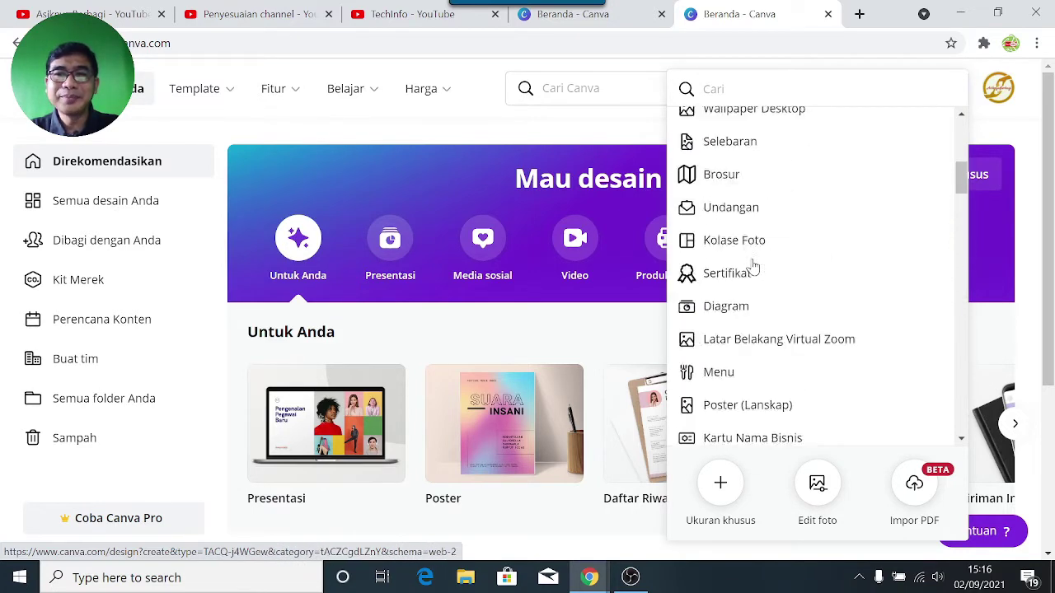
pyautogui.scroll(5, 750, 266)
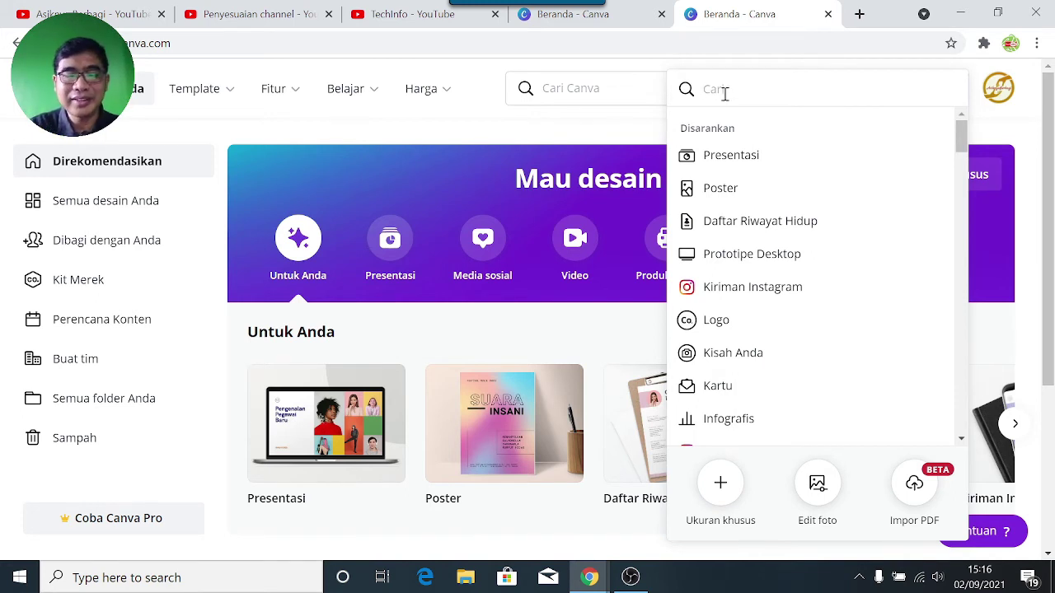
pyautogui.write('barmer')
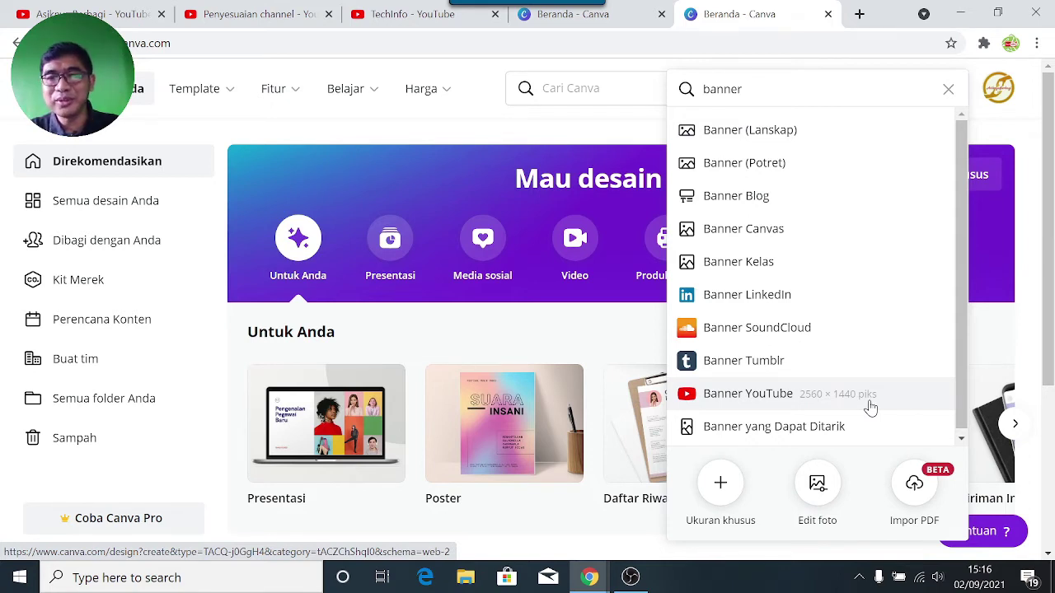
pyautogui.click(736, 397)
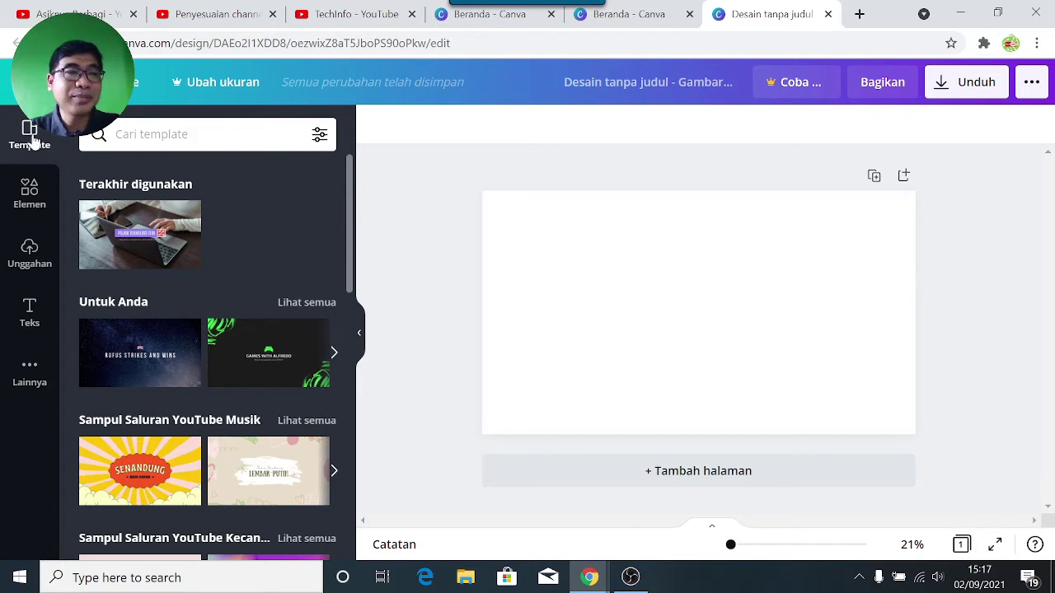
# Browse the YouTube cover templates and check the TechInfo channel's page for its theme.
pyautogui.moveTo(351, 255); pyautogui.dragTo(370, 414)
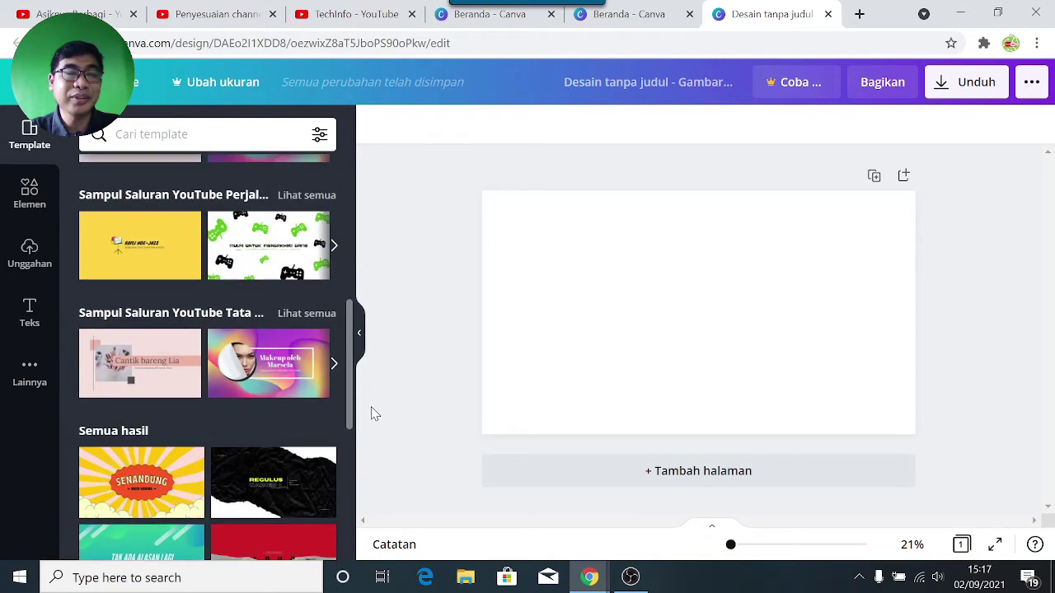
pyautogui.click(240, 16)
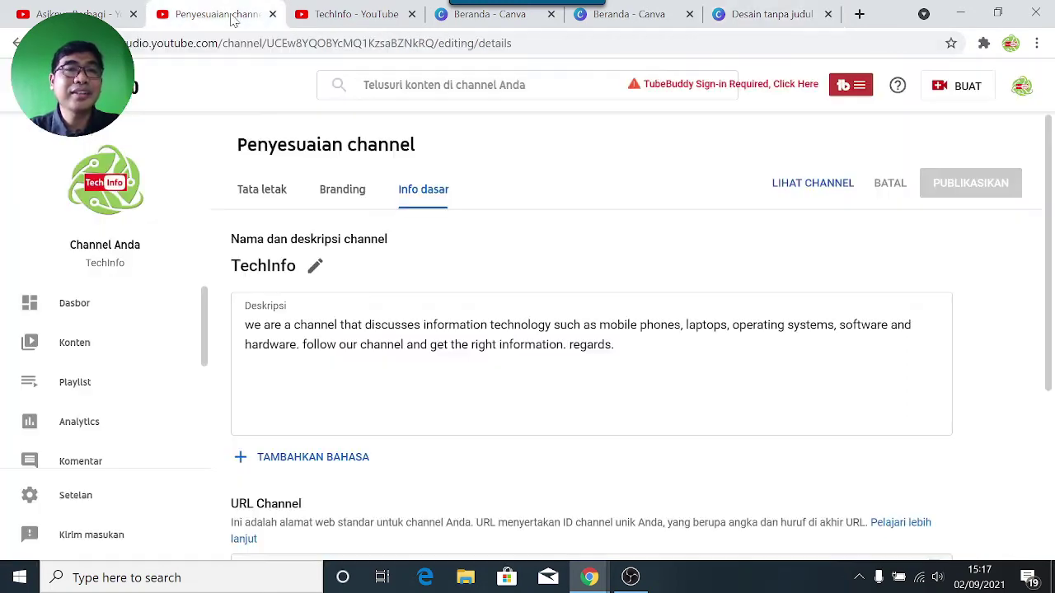
pyautogui.click(298, 16)
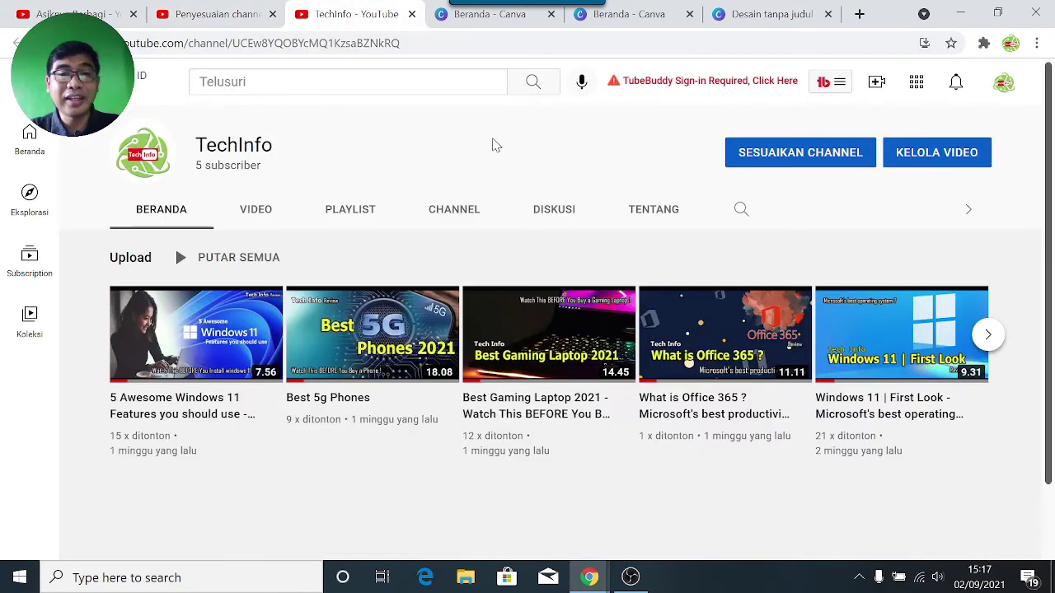
pyautogui.click(751, 16)
# Search the banner templates for "technology" and for "information technology".
pyautogui.click(162, 133)
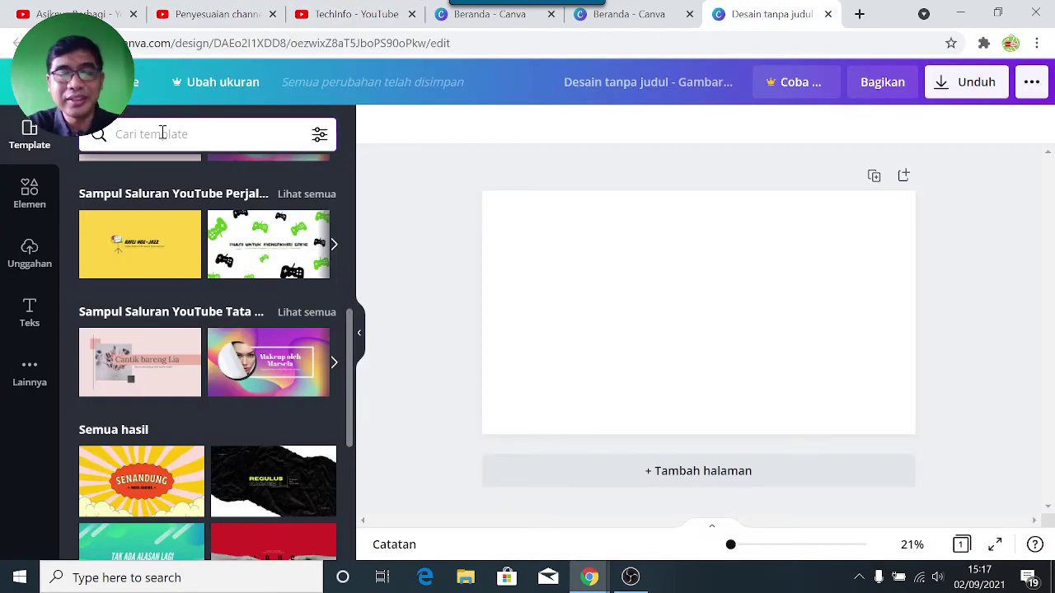
pyautogui.write('tek')
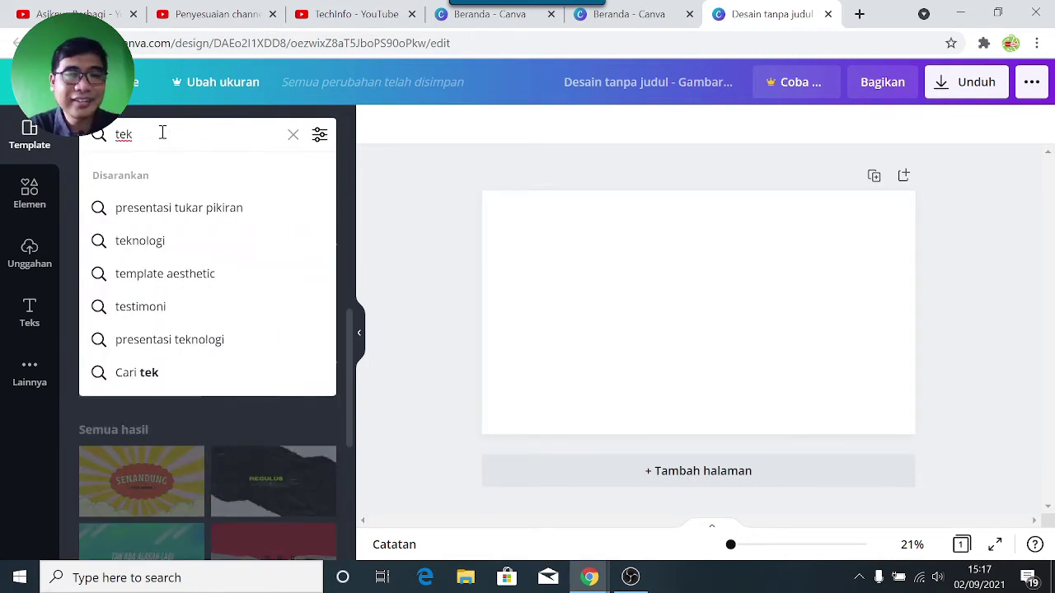
pyautogui.write('ch')
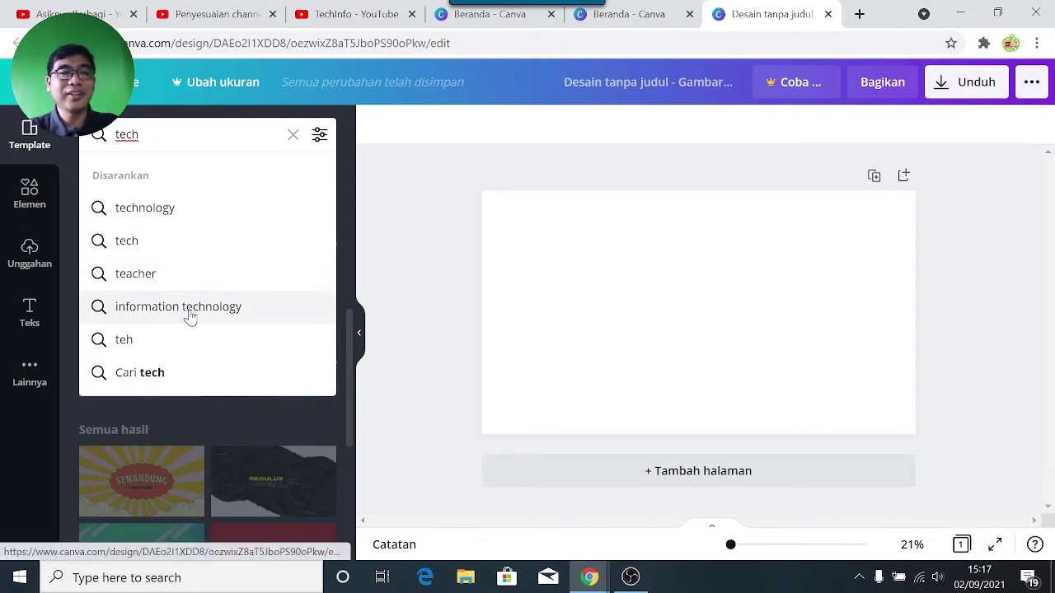
pyautogui.click(137, 213)
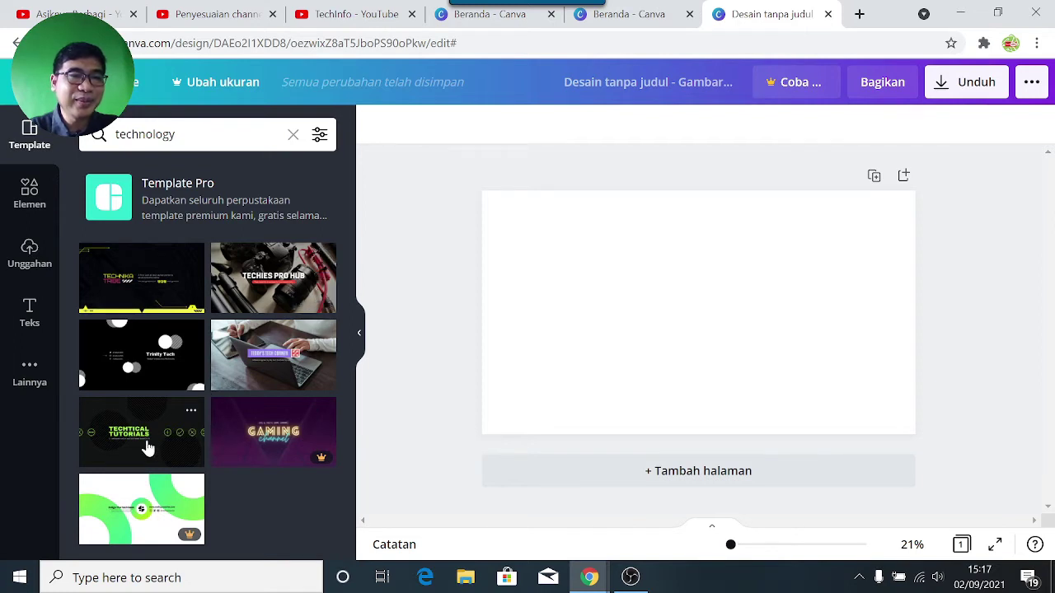
pyautogui.click(192, 137)
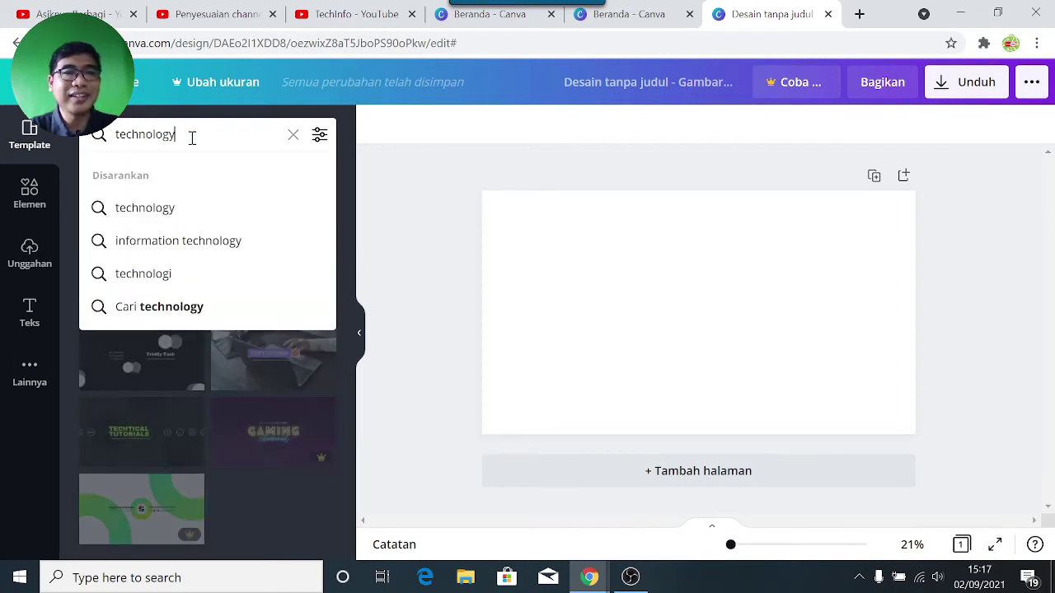
pyautogui.click(205, 243)
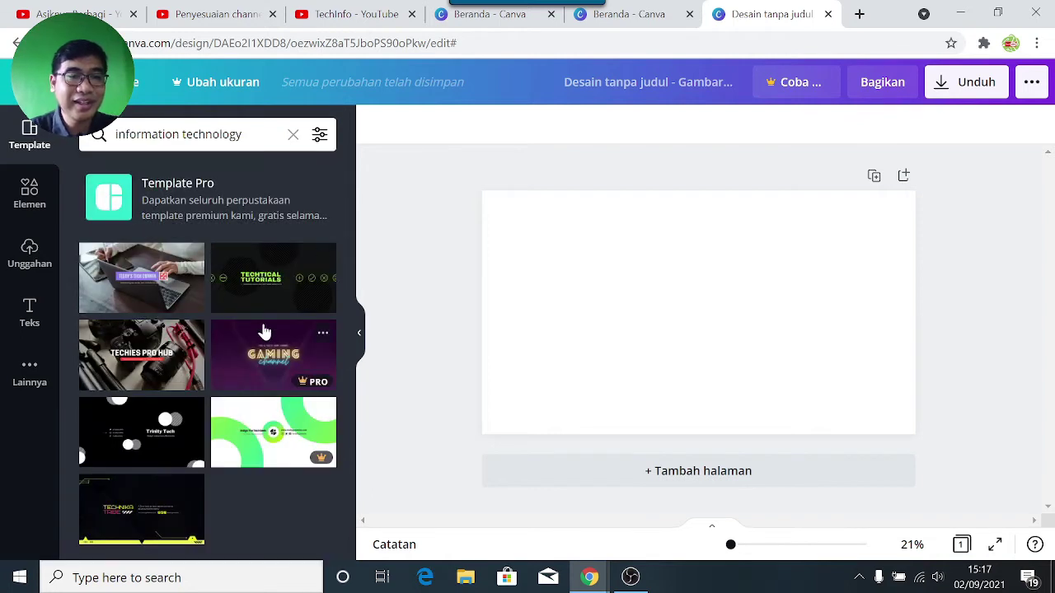
# Try the "Techies Pro Hub" template on the blank page and replace it with the "Teddy's Tech Corner" laptop template.
pyautogui.click(126, 360)
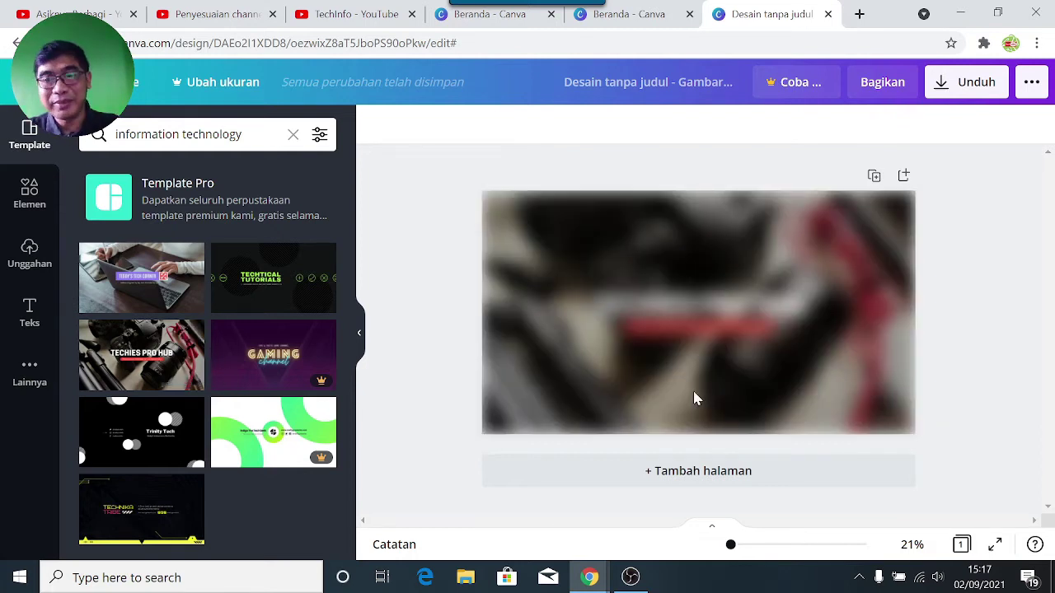
pyautogui.click(640, 301)
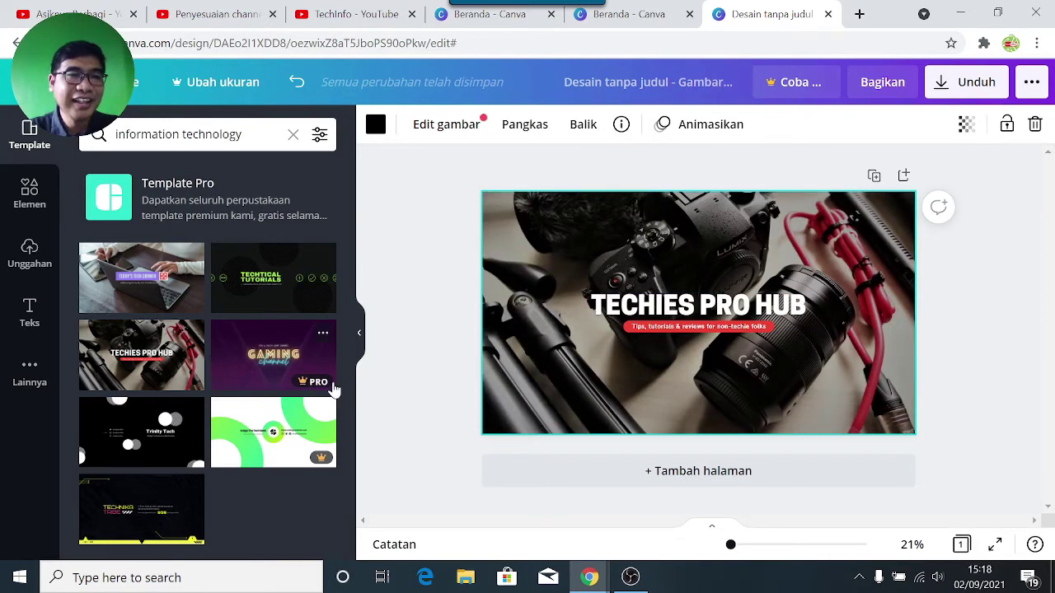
pyautogui.click(174, 300)
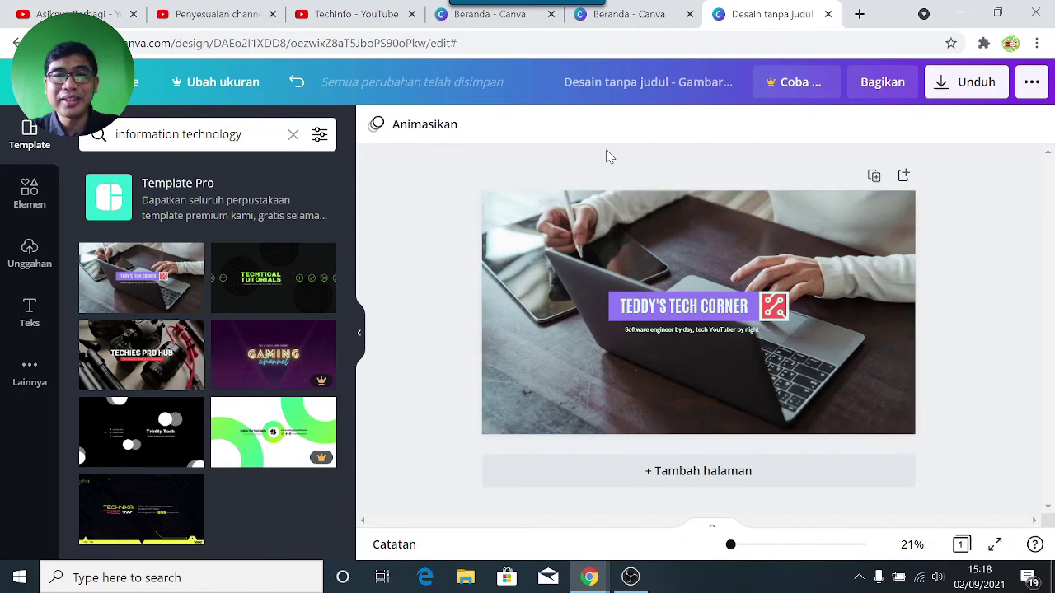
# Rename the design as "banner youtube".
pyautogui.click(570, 84)
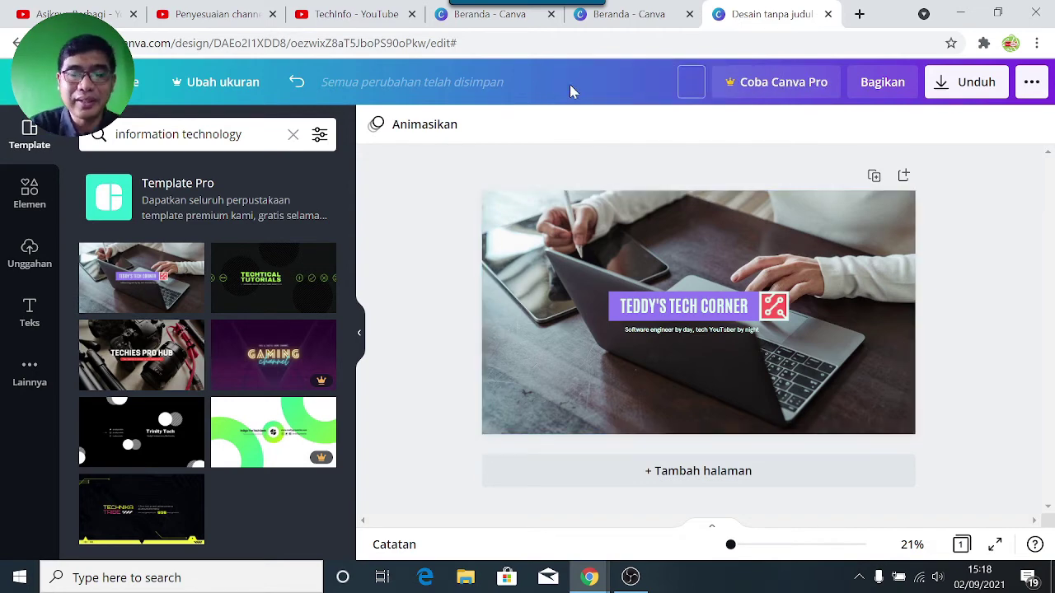
pyautogui.write('banner ')
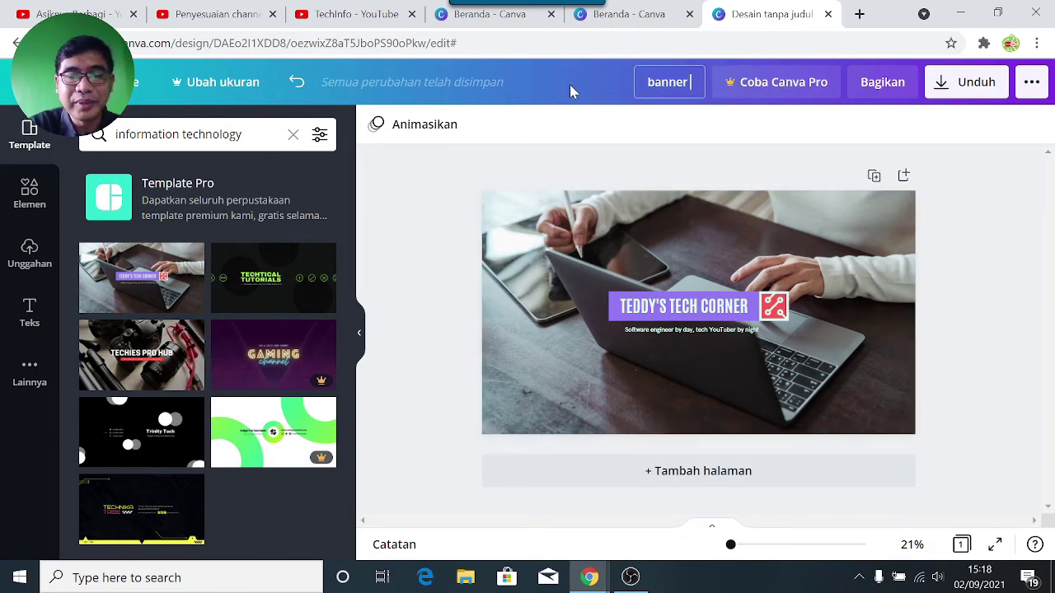
pyautogui.write('youtube')
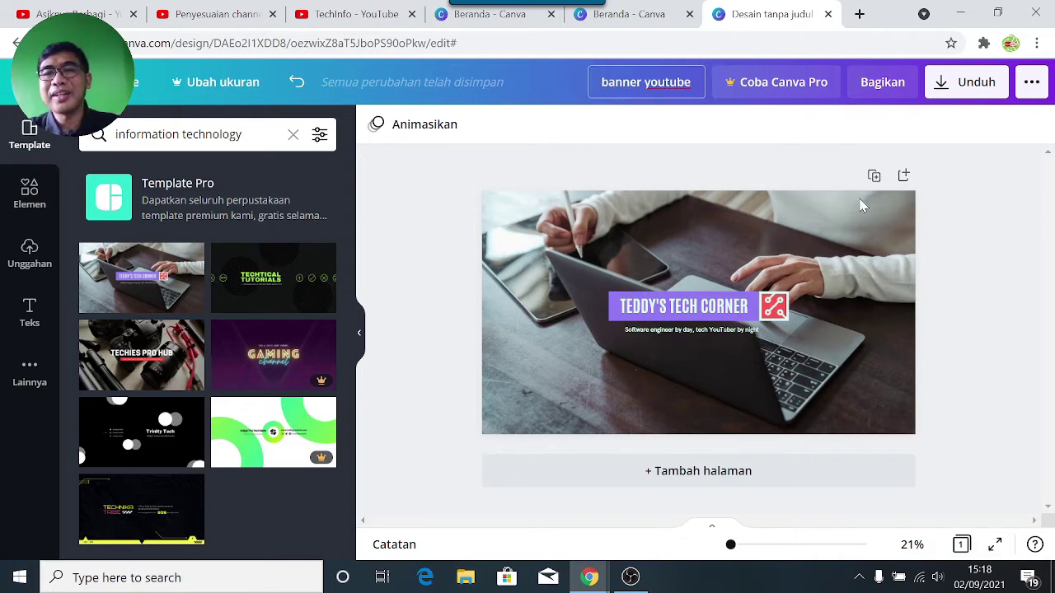
pyautogui.click(1018, 253)
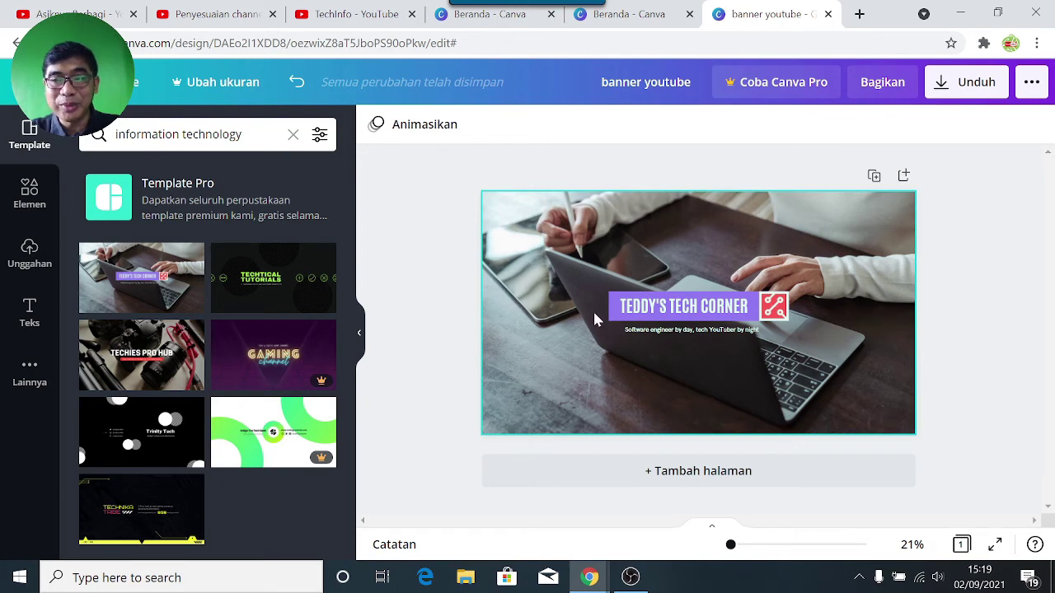
# Examine the download settings, trying JPG as the file type and checking which premium image the design contains.
pyautogui.click(954, 83)
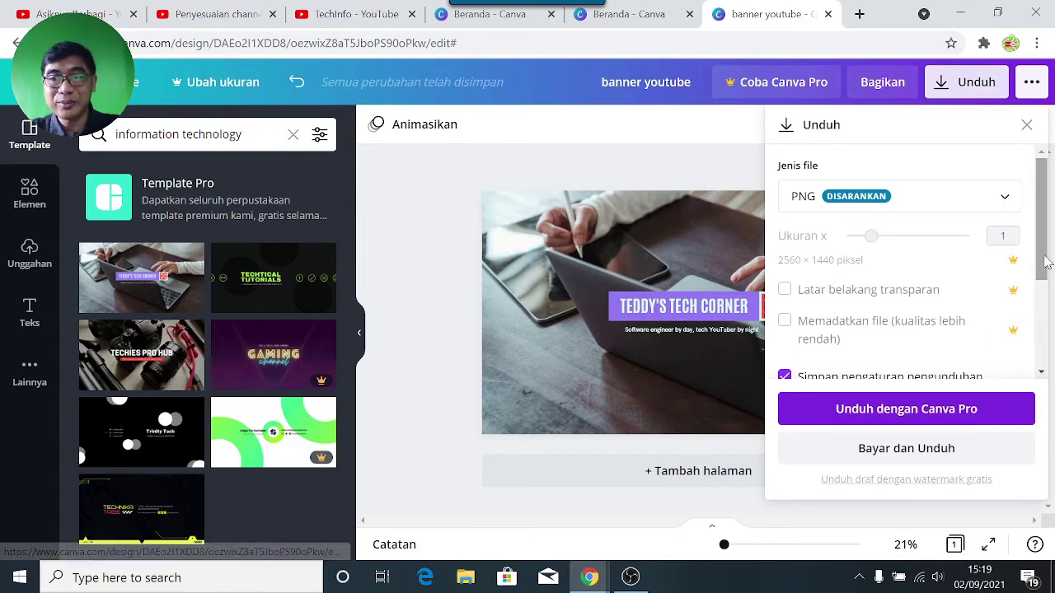
pyautogui.scroll(-2, 1043, 285)
pyautogui.scroll(2, 1044, 290)
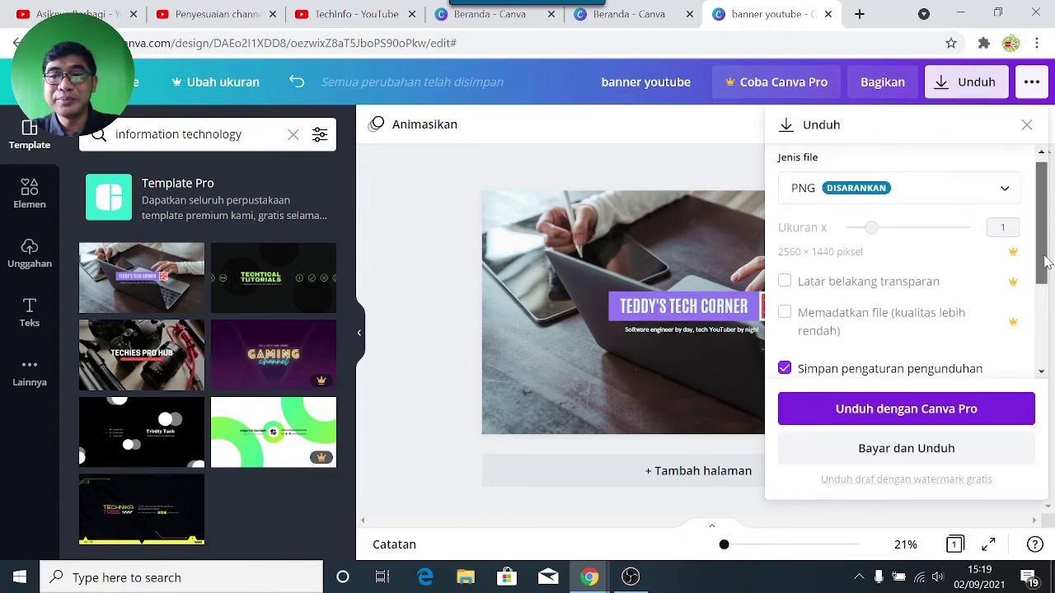
pyautogui.click(1007, 192)
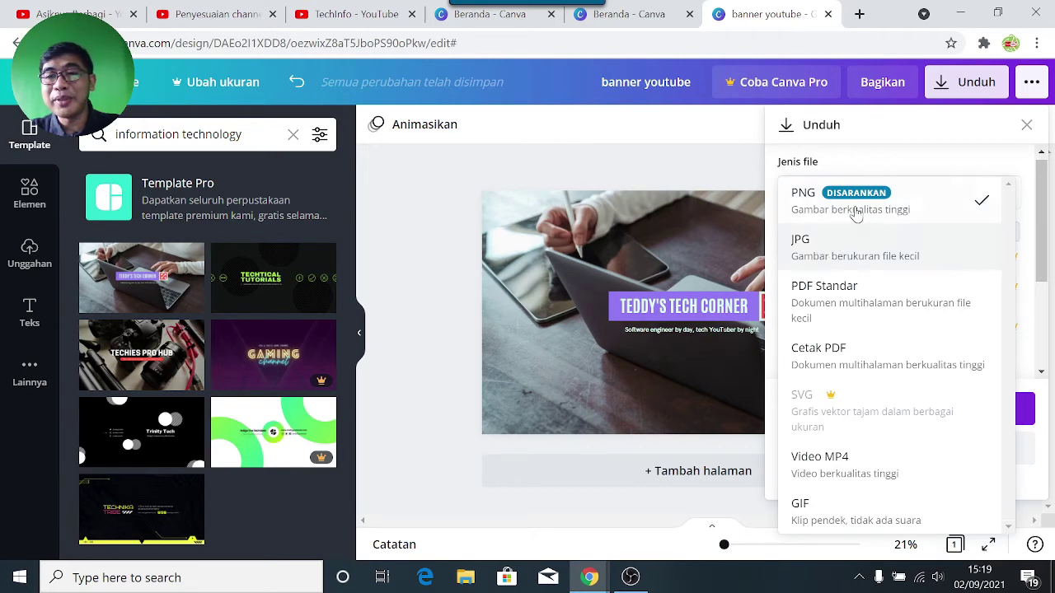
pyautogui.click(745, 174)
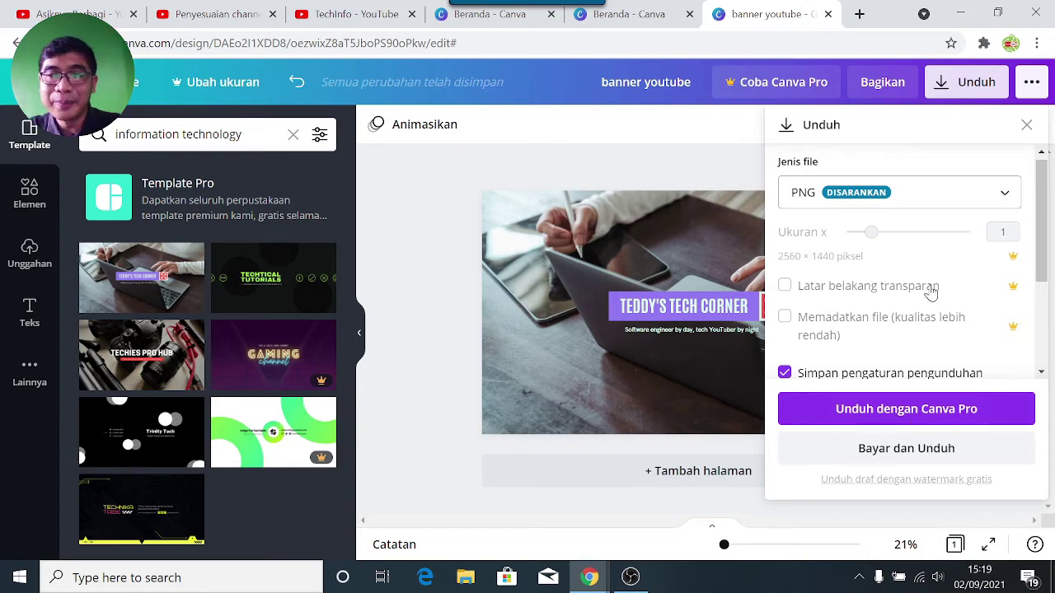
pyautogui.click(1007, 196)
pyautogui.click(828, 256)
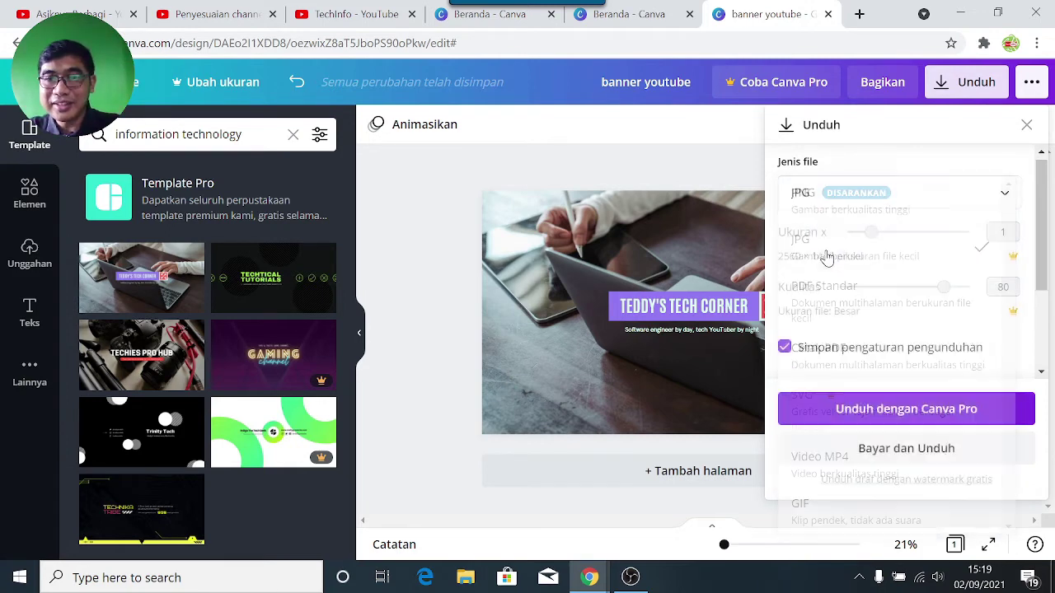
pyautogui.scroll(-2, 865, 285)
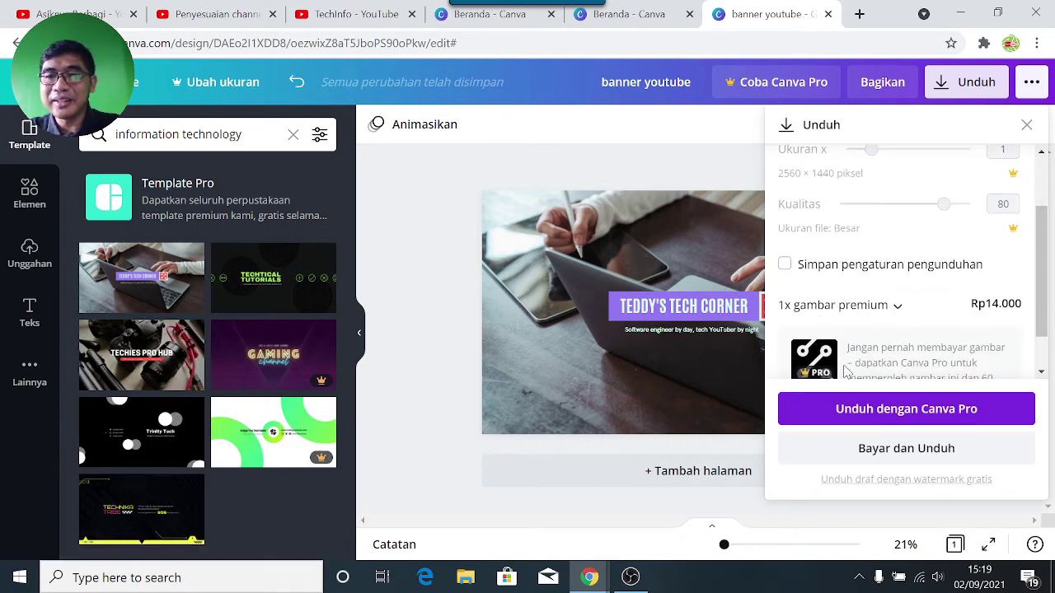
pyautogui.scroll(-1, 839, 332)
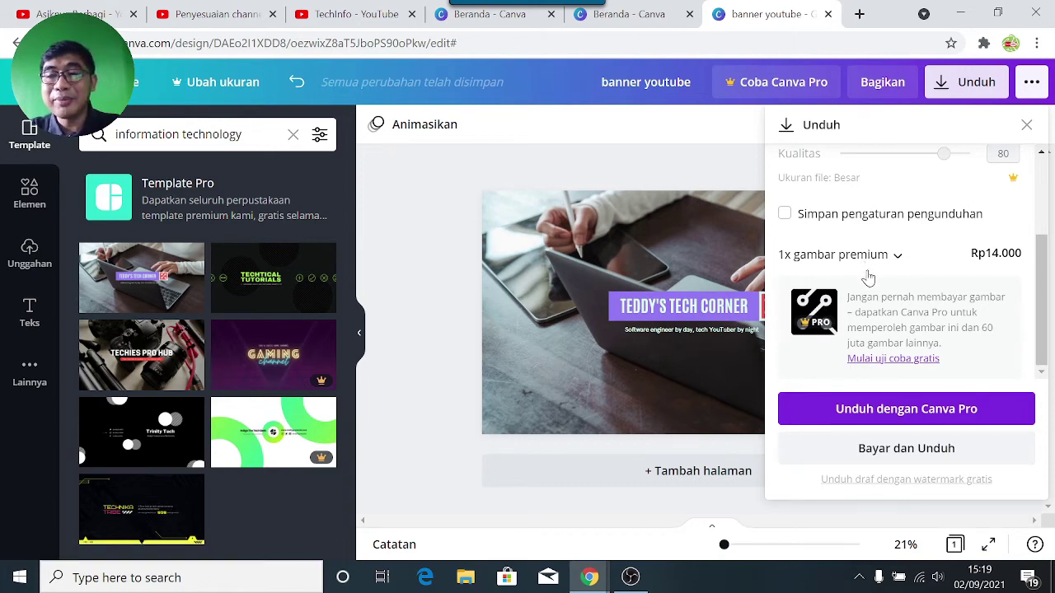
pyautogui.click(687, 137)
# Delete the premium circuit icon beside the "Teddy's Tech Corner" title.
pyautogui.click(765, 311)
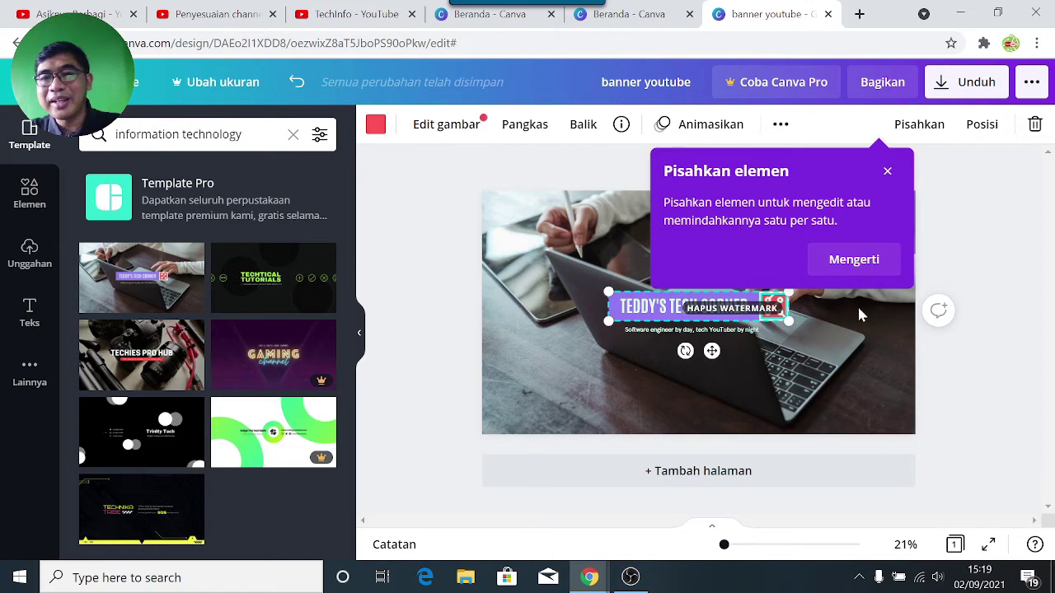
pyautogui.click(887, 173)
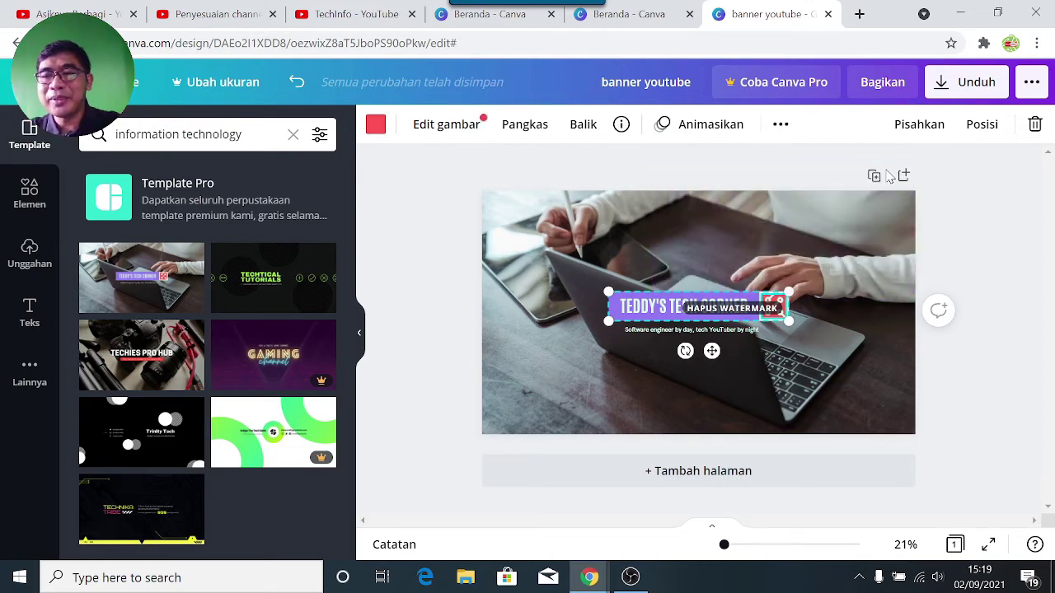
pyautogui.press('Delete')
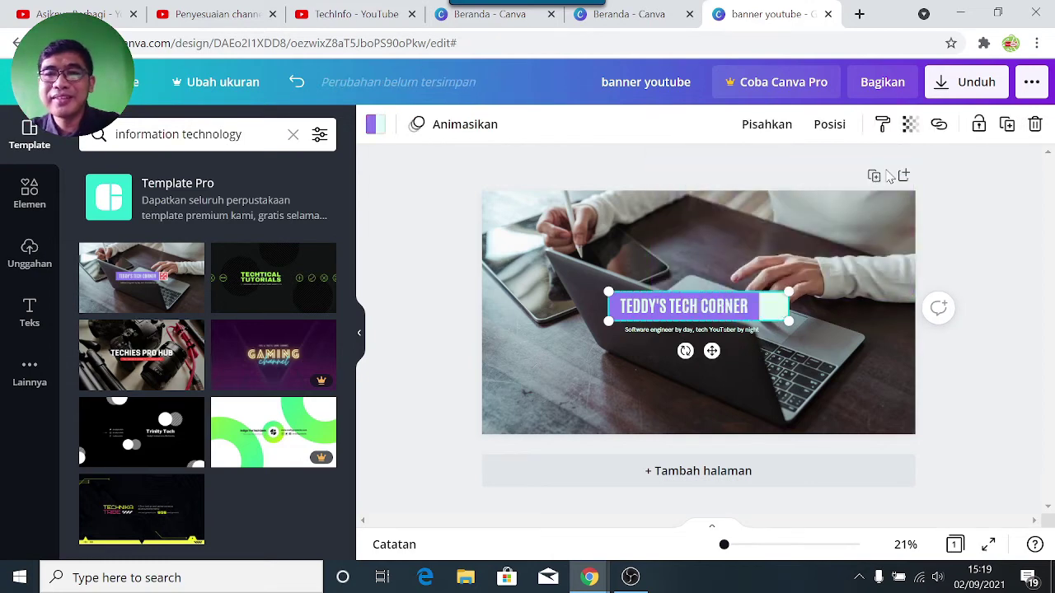
pyautogui.click(1000, 272)
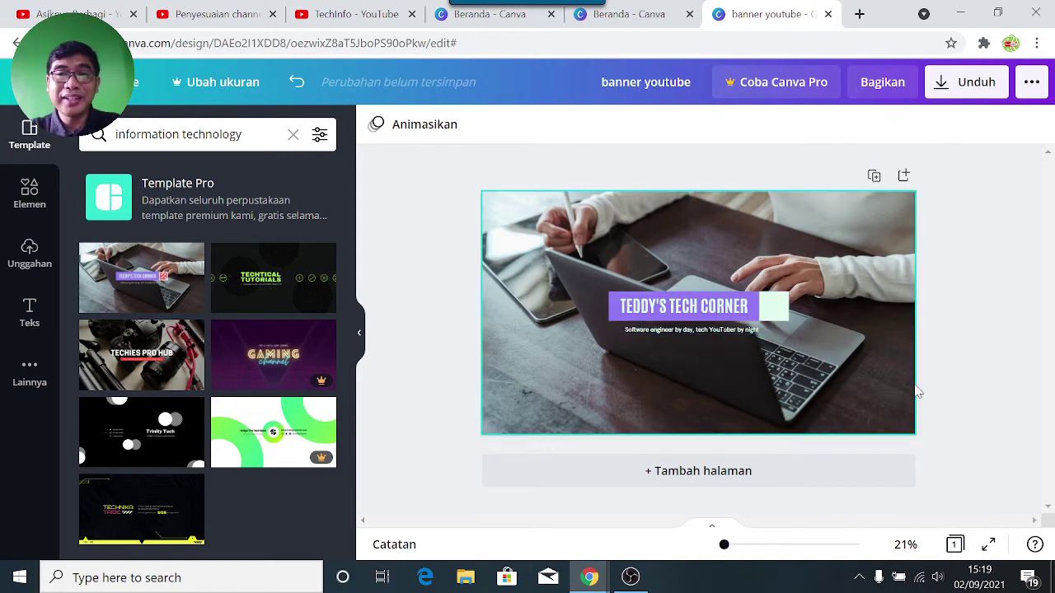
# Recheck the download settings for any remaining premium charge, without downloading the banner.
pyautogui.click(962, 84)
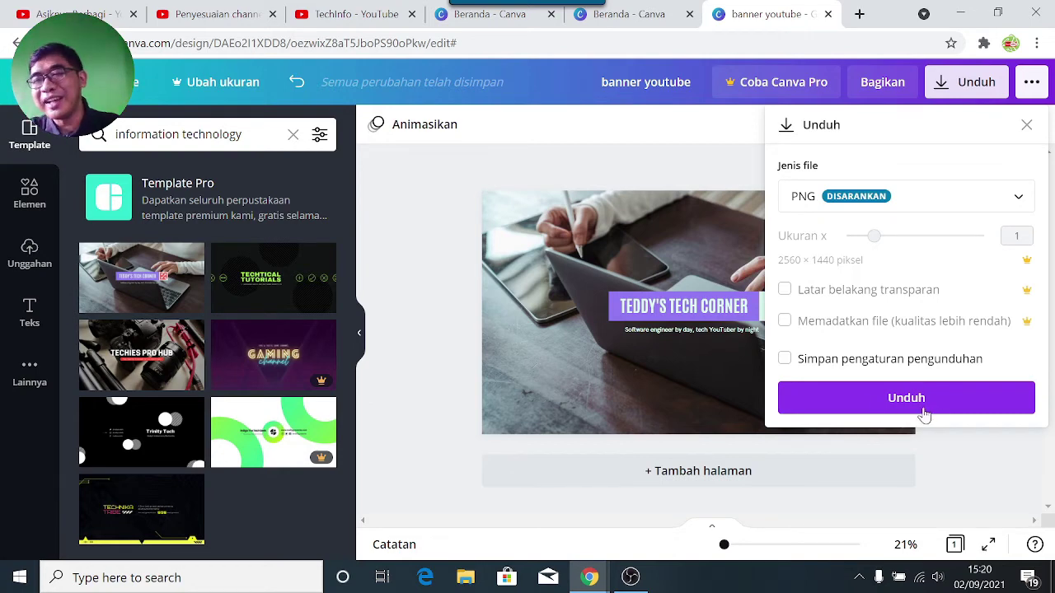
pyautogui.click(447, 434)
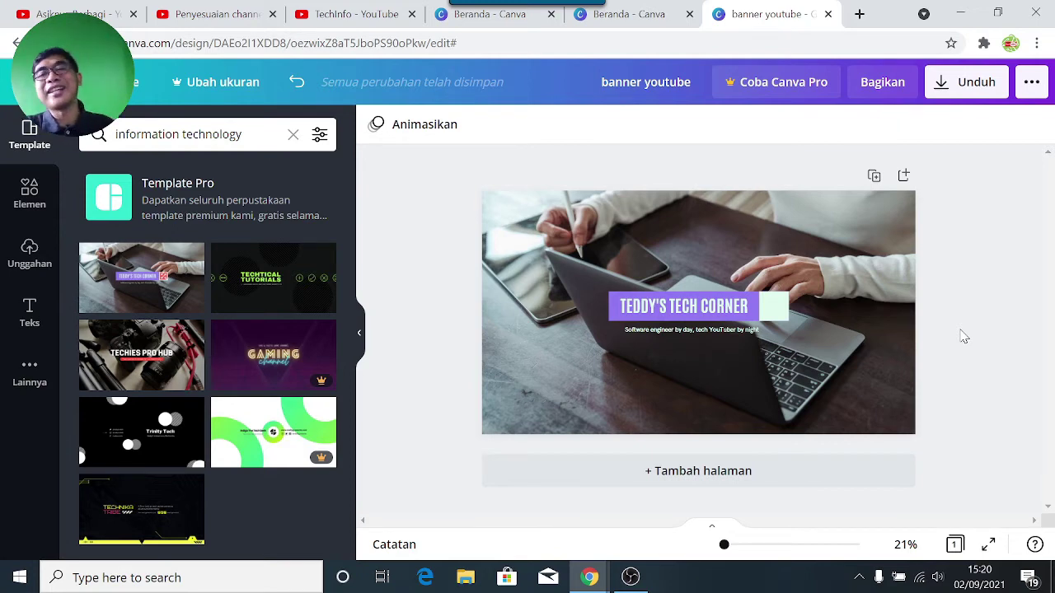
pyautogui.click(964, 82)
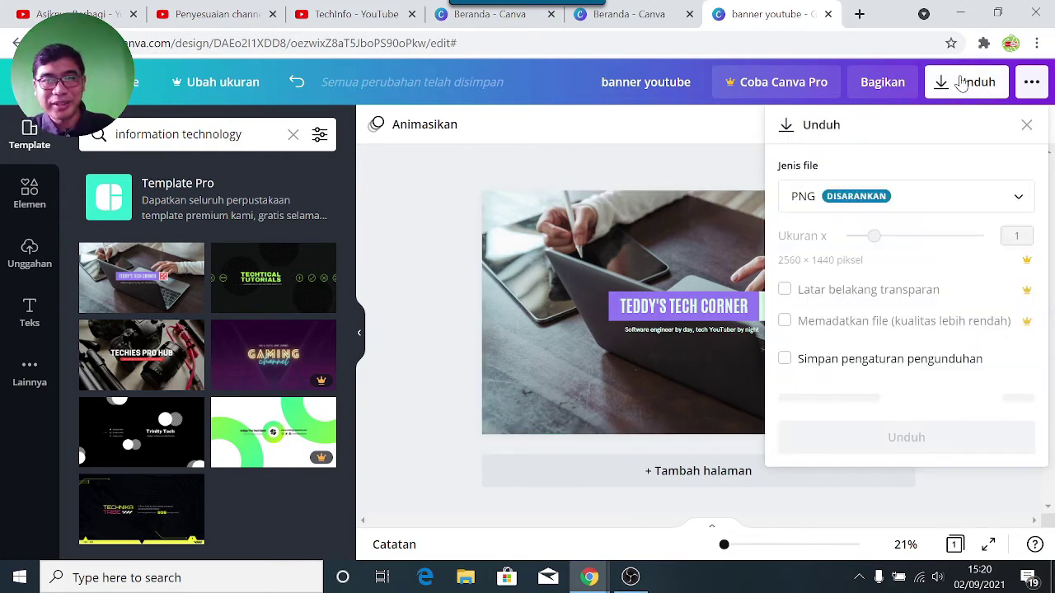
pyautogui.click(445, 432)
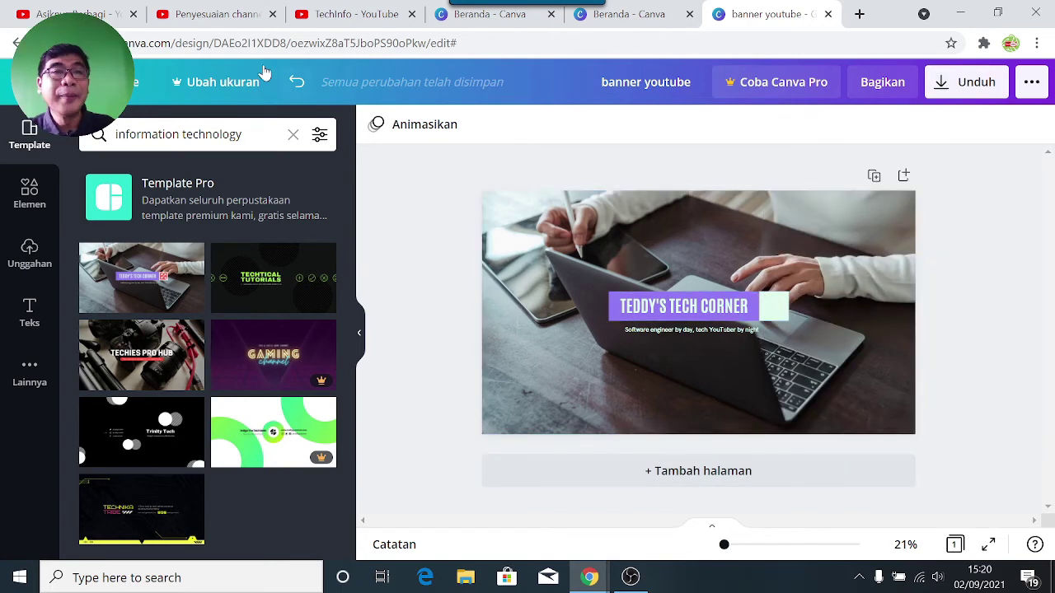
# Check the channel name on the TechInfo YouTube page and replace the banner's title text with "TECHINFO YOUTUBE CHANEL".
pyautogui.click(335, 21)
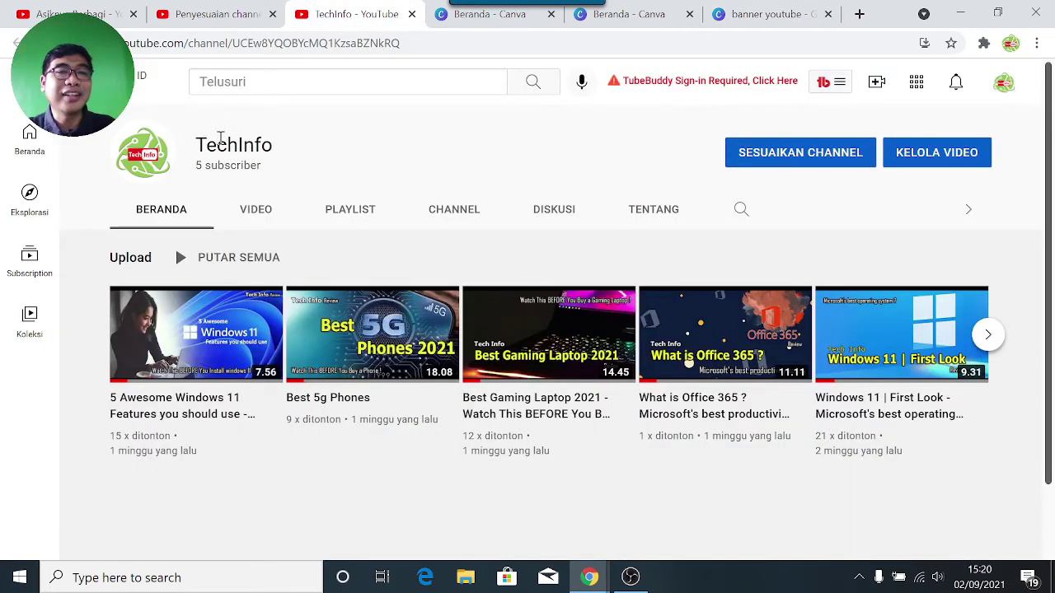
pyautogui.click(748, 17)
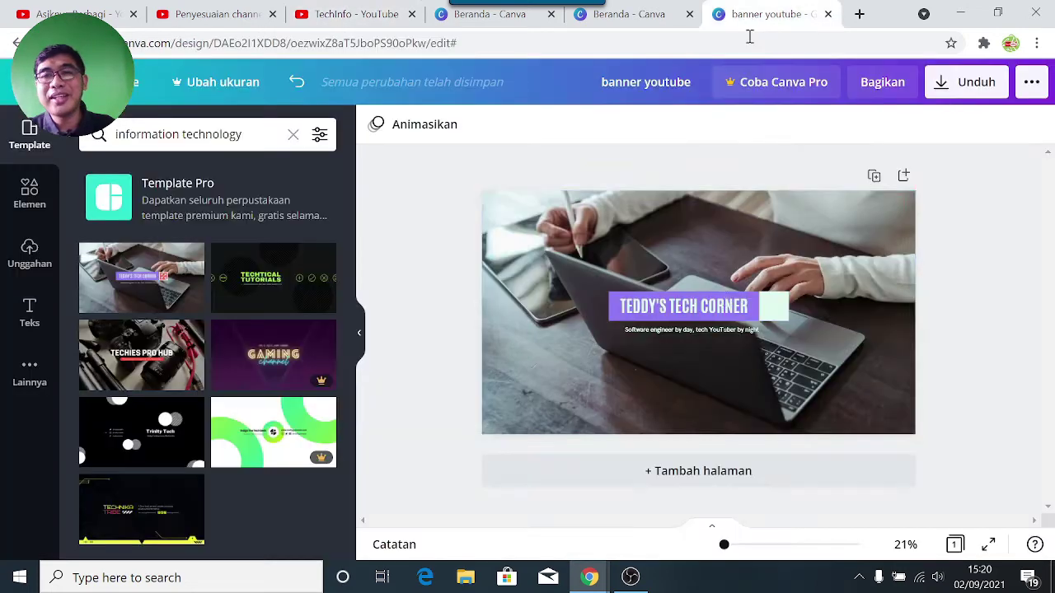
pyautogui.click(680, 309)
pyautogui.doubleClick(678, 312)
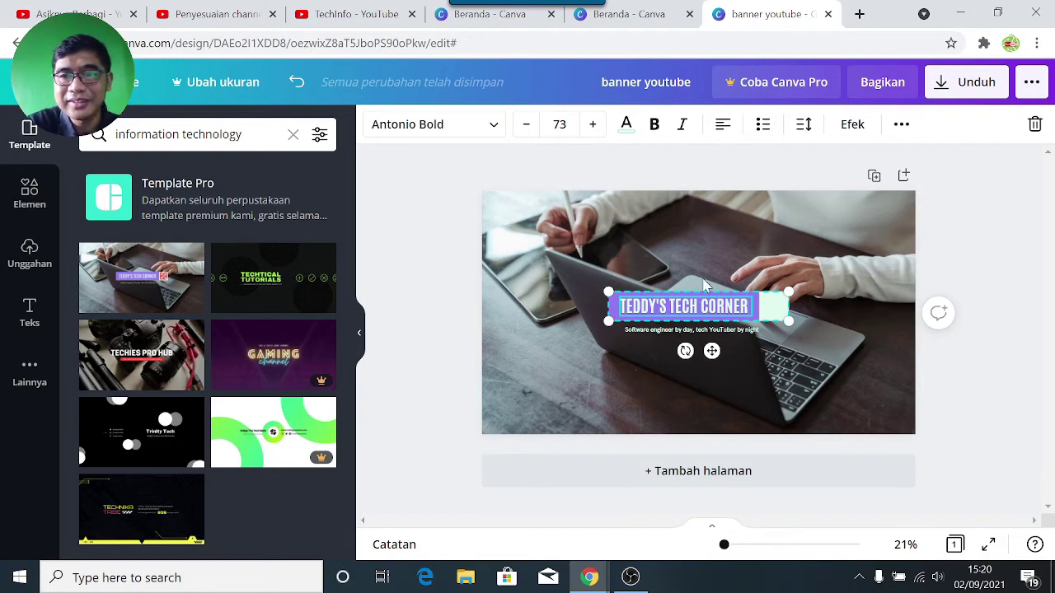
pyautogui.press('BackSpace')
pyautogui.press('BackSpace')
pyautogui.press('BackSpace')
pyautogui.press('BackSpace')
pyautogui.press('BackSpace')
pyautogui.press('BackSpace')
pyautogui.press('BackSpace')
pyautogui.press('BackSpace')
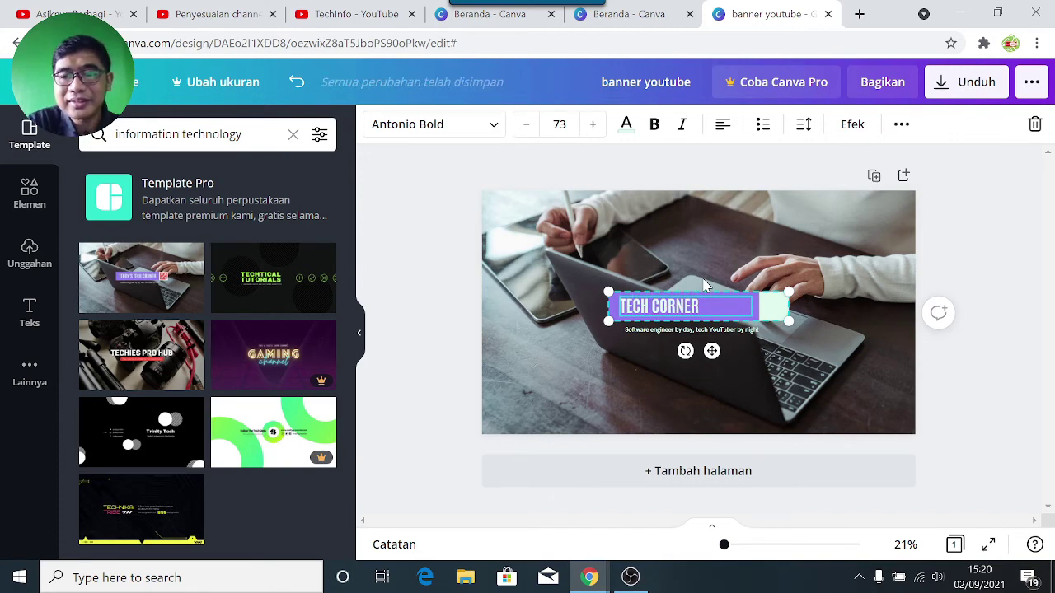
pyautogui.press('Delete')
pyautogui.press('Delete')
pyautogui.press('Delete')
pyautogui.press('Delete')
pyautogui.press('Delete')
pyautogui.press('Delete')
pyautogui.press('Delete')
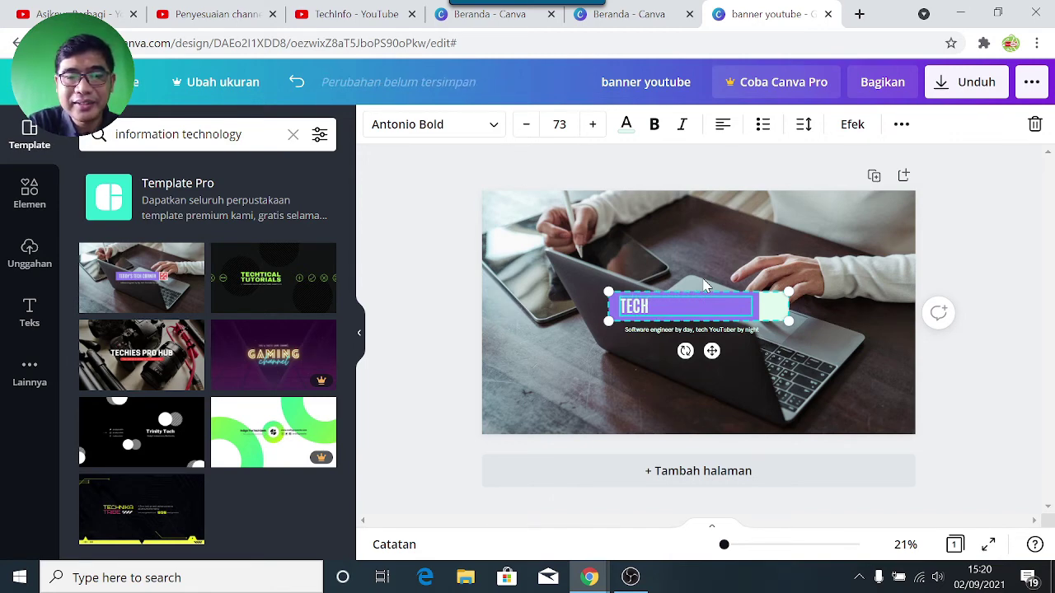
pyautogui.write('INFO')
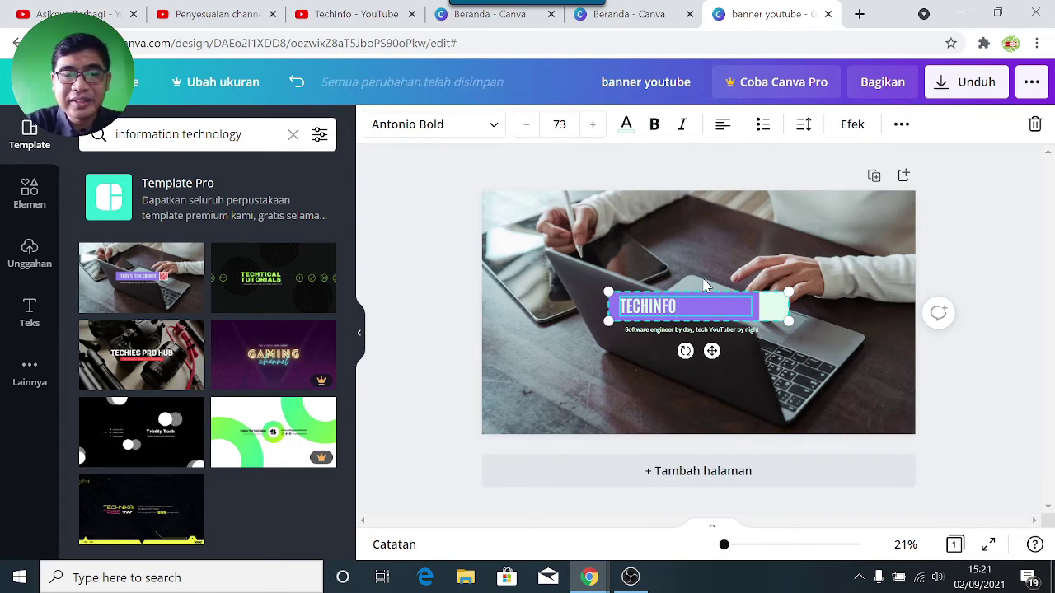
pyautogui.write(' YOUTUBE')
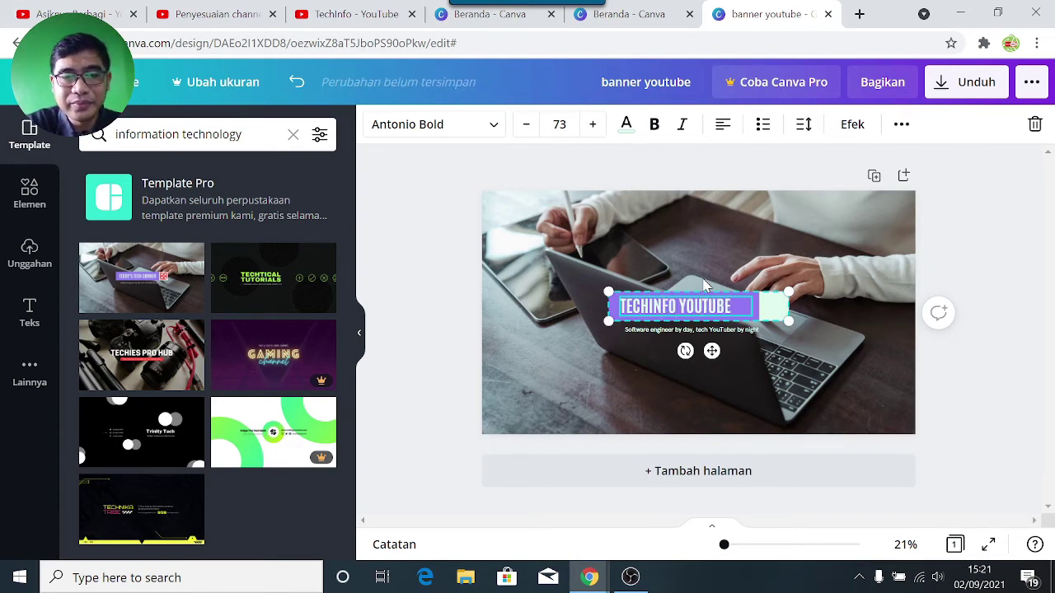
pyautogui.write(' CHANE')
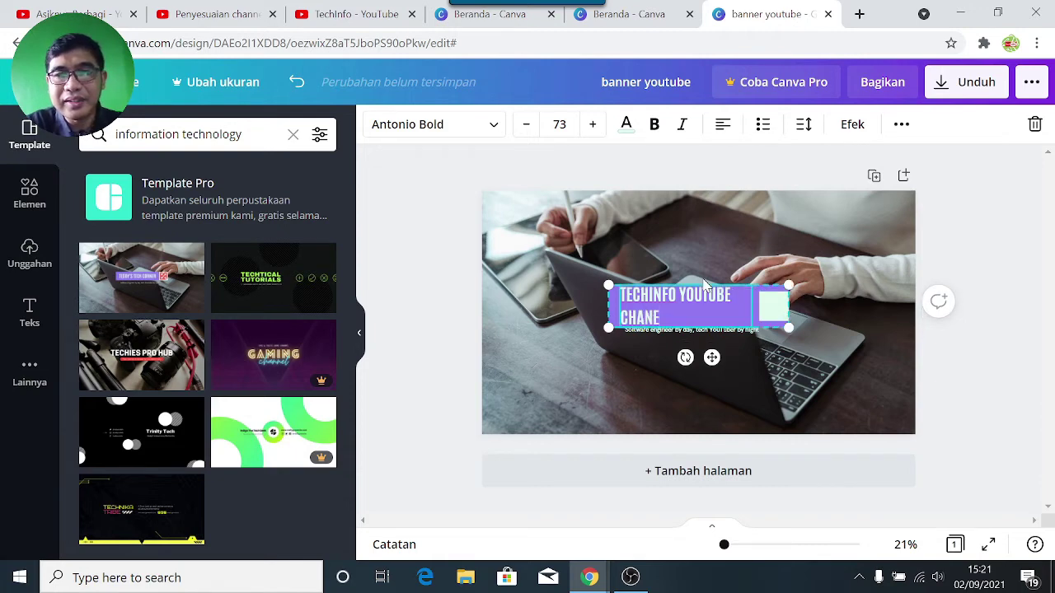
pyautogui.write('R')
pyautogui.press('BackSpace')
pyautogui.write('L')
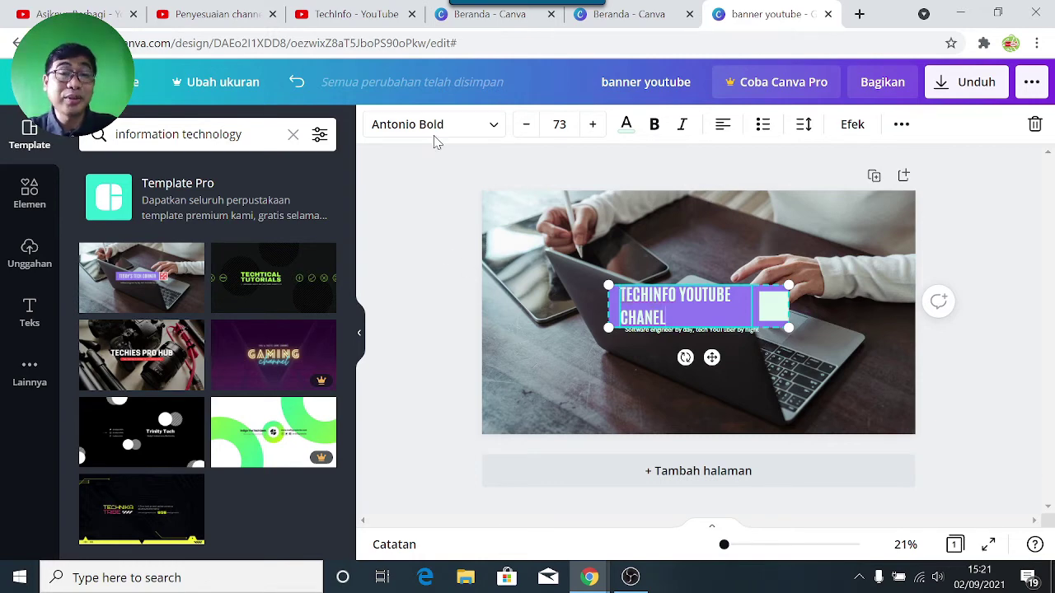
# Browse the available fonts for the banner title, noting which are free and which are premium.
pyautogui.click(492, 126)
pyautogui.scroll(-10, 207, 259)
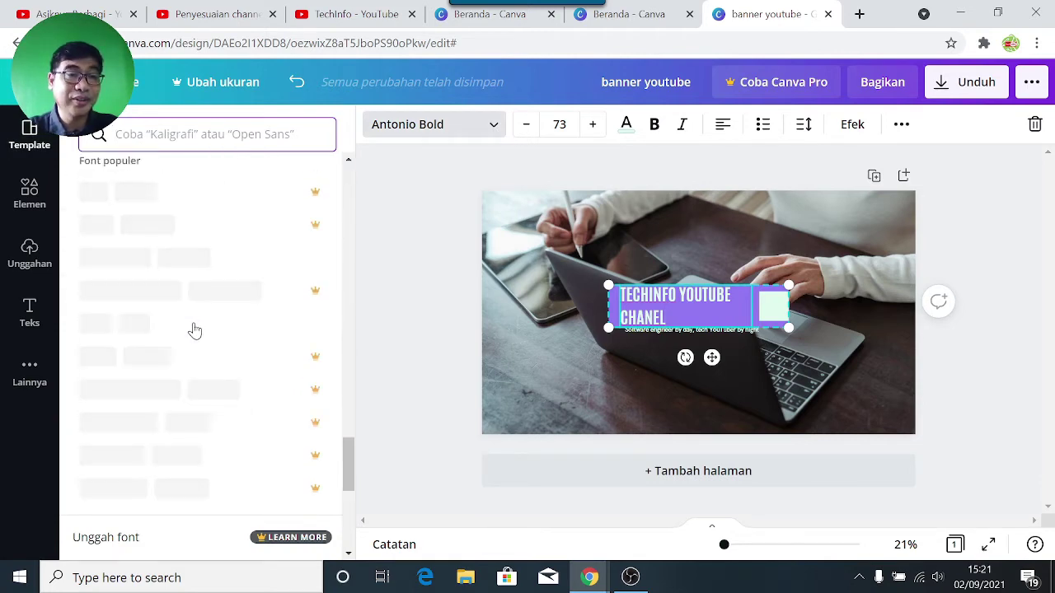
pyautogui.scroll(10, 186, 356)
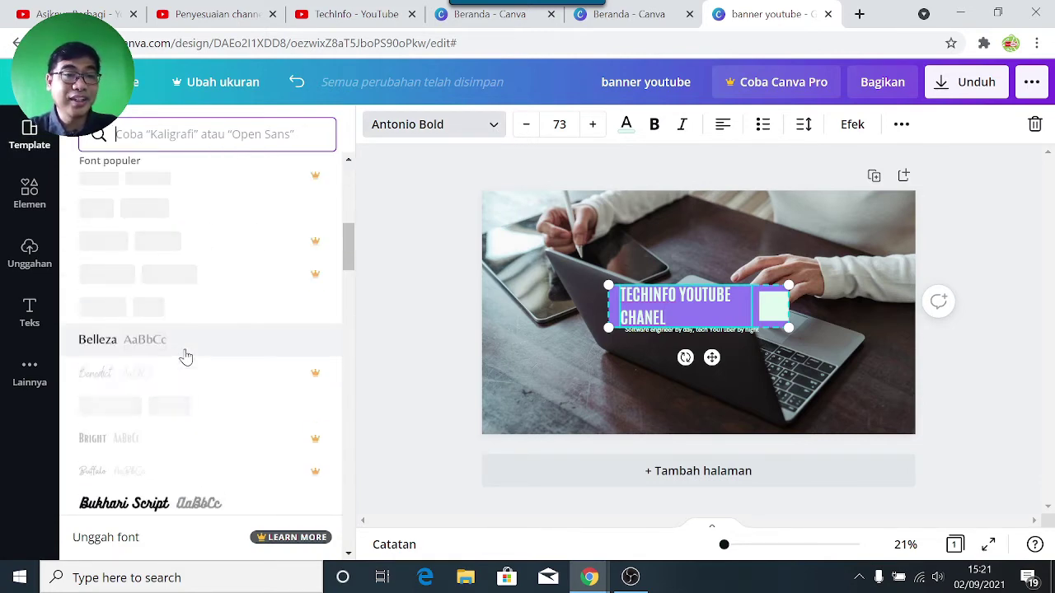
pyautogui.scroll(-10, 163, 329)
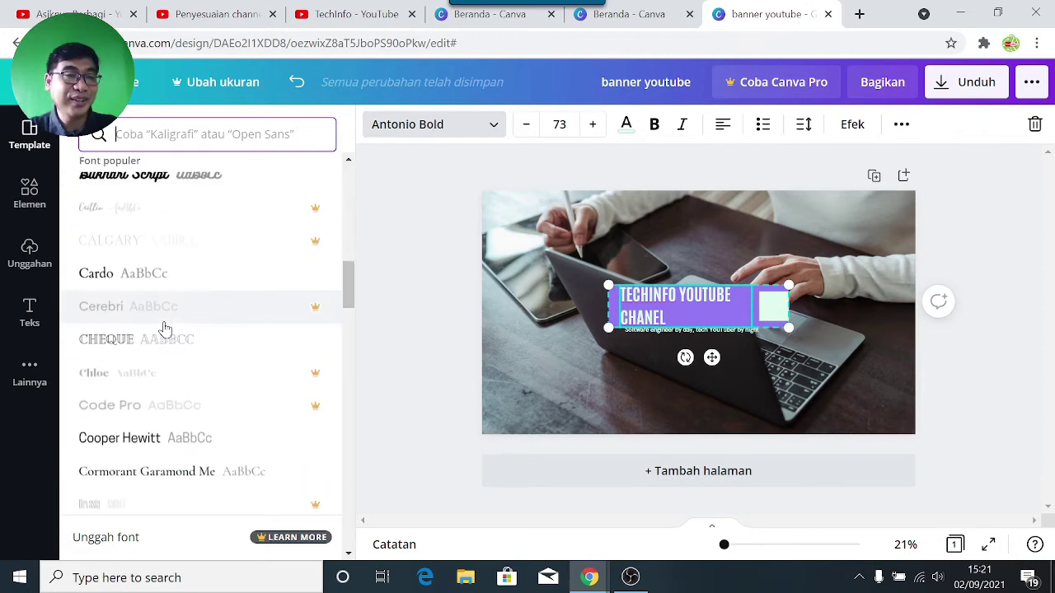
pyautogui.scroll(-3, 164, 339)
pyautogui.scroll(10, 163, 339)
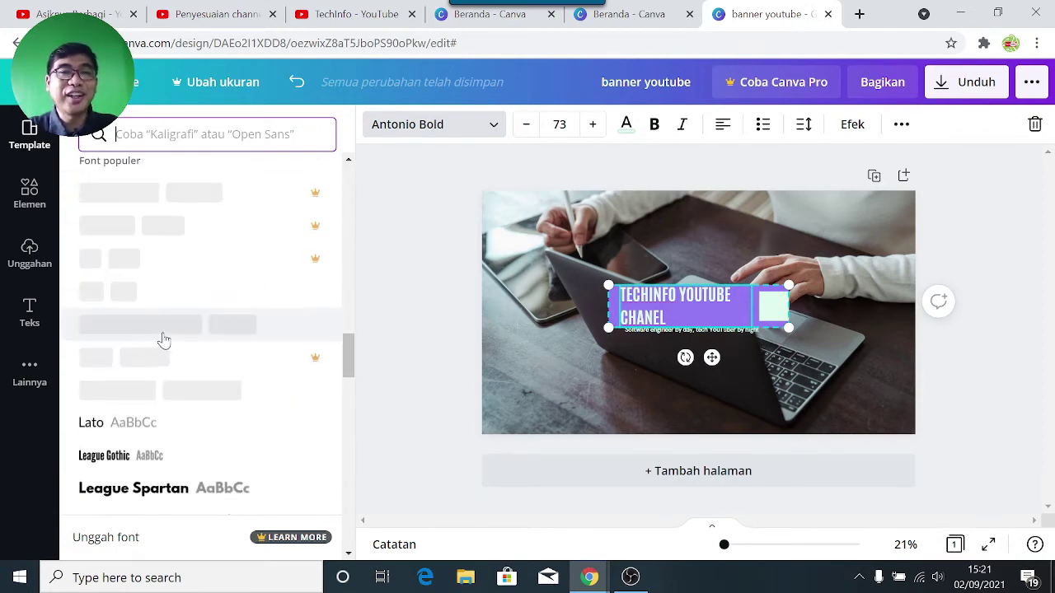
pyautogui.scroll(3, 163, 340)
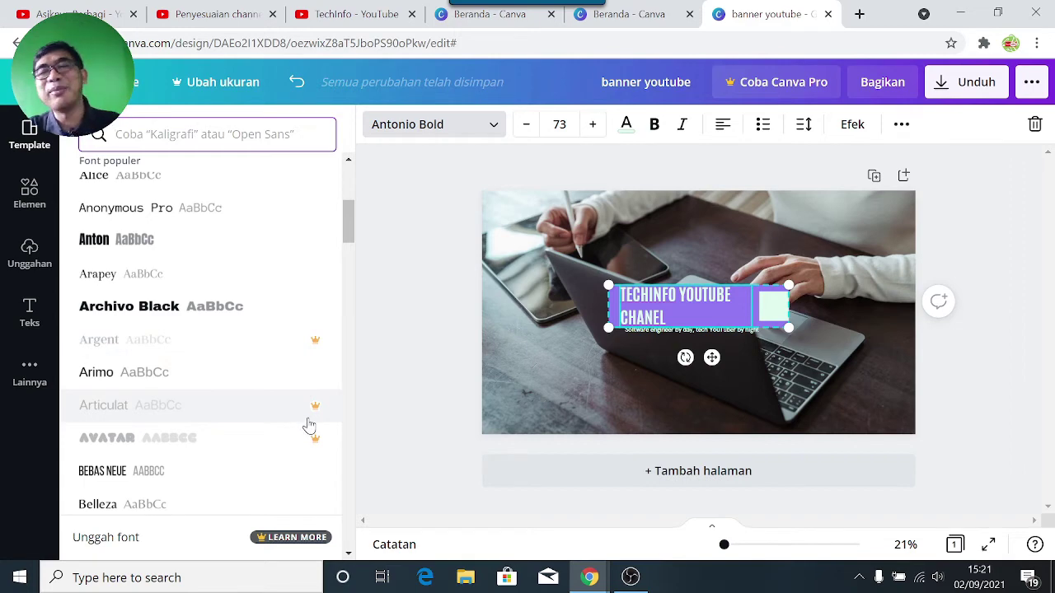
pyautogui.scroll(3, 285, 330)
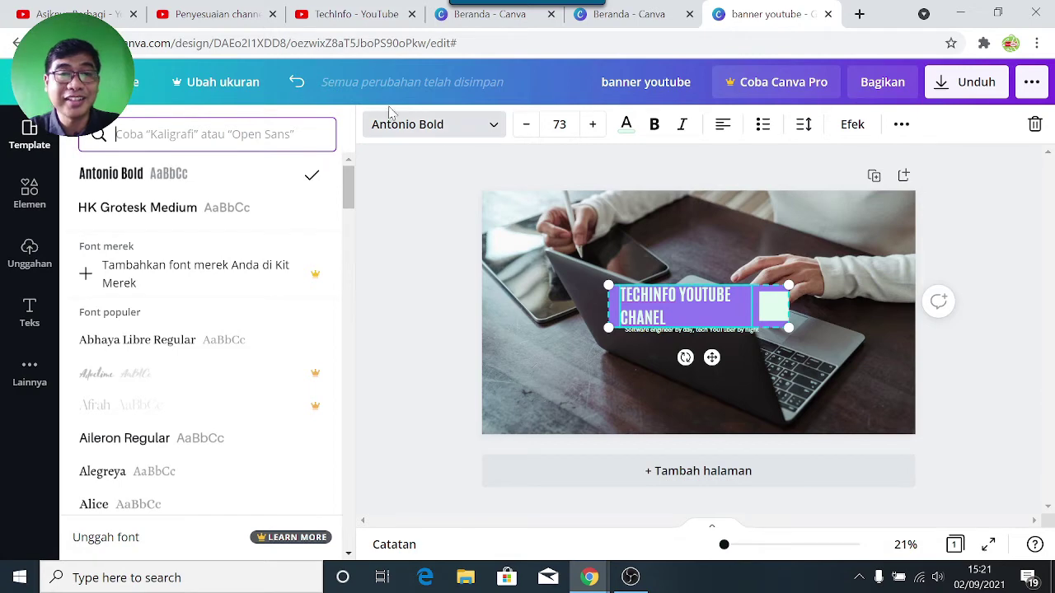
# Set the banner title's font size to 60 so the text fits on one line.
pyautogui.click(525, 130)
pyautogui.click(526, 130)
pyautogui.click(526, 130)
pyautogui.click(526, 130)
pyautogui.click(526, 130)
pyautogui.click(526, 130)
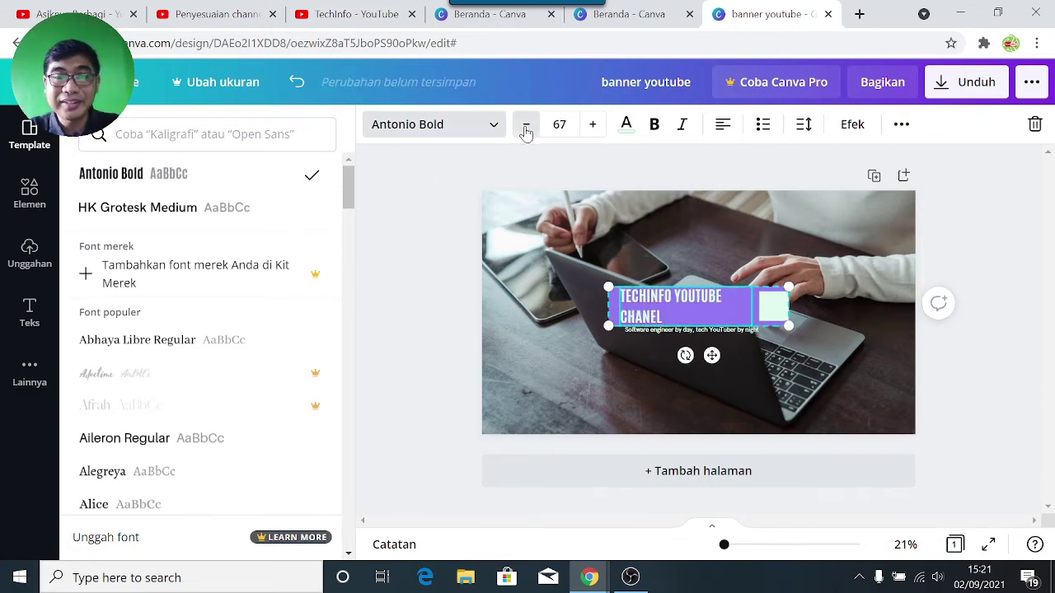
pyautogui.click(526, 130)
pyautogui.click(526, 131)
pyautogui.click(526, 130)
pyautogui.click(526, 130)
pyautogui.click(526, 130)
pyautogui.click(526, 130)
pyautogui.click(525, 130)
pyautogui.click(526, 130)
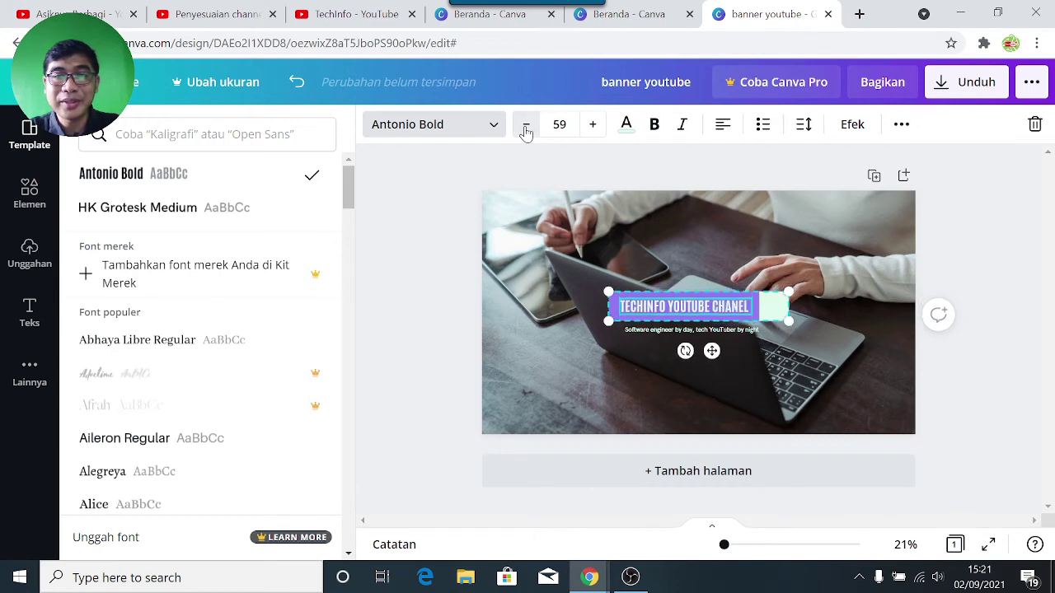
pyautogui.click(593, 128)
pyautogui.click(593, 128)
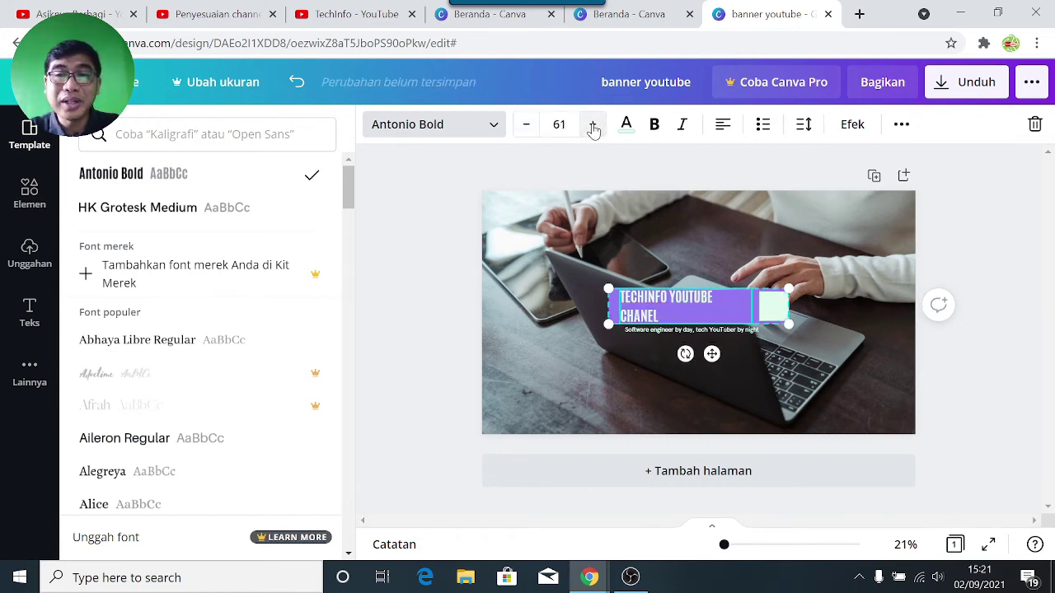
pyautogui.click(526, 128)
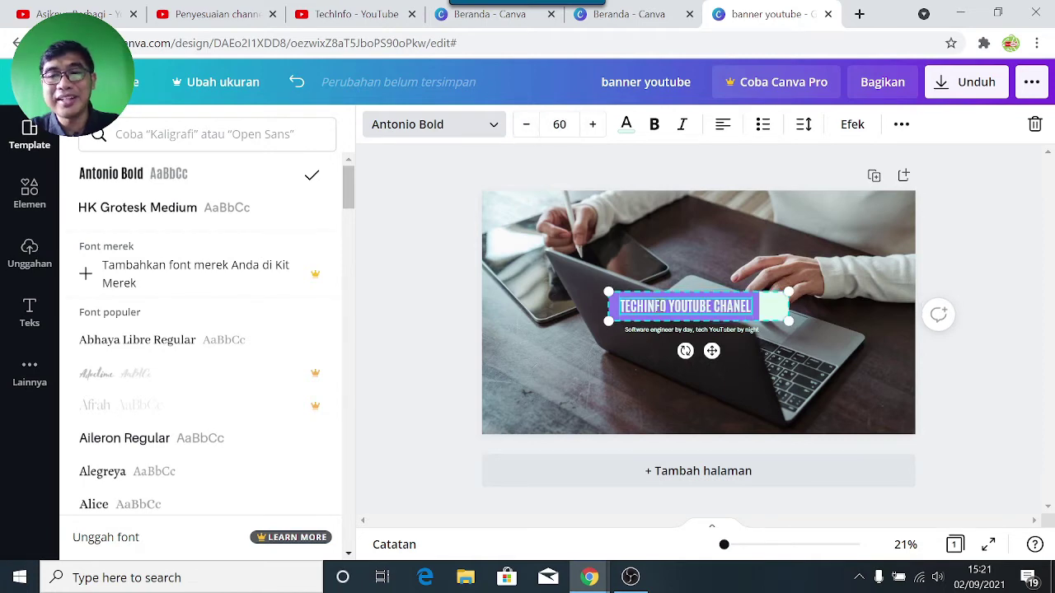
# Review the text colour choices and the formatting options available for the banner title without applying any of them.
pyautogui.click(626, 125)
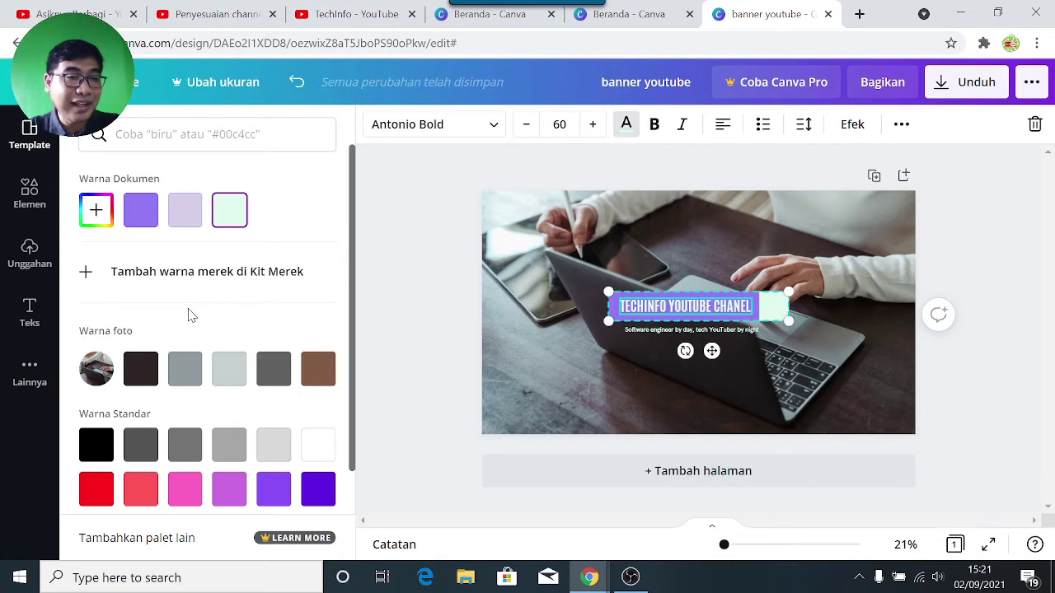
pyautogui.scroll(-3, 189, 318)
pyautogui.scroll(3, 188, 369)
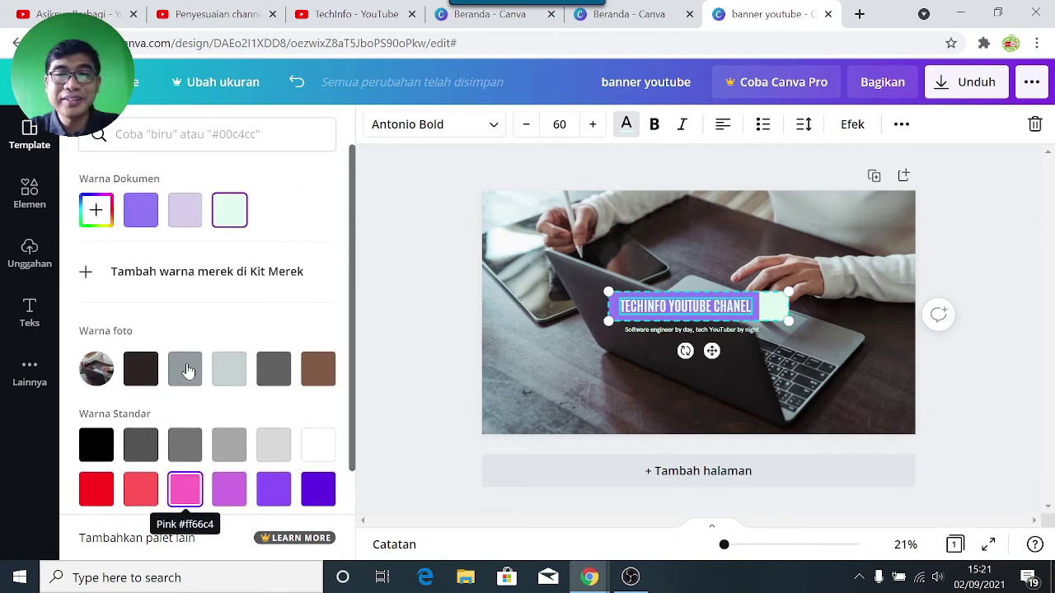
pyautogui.press('Escape')
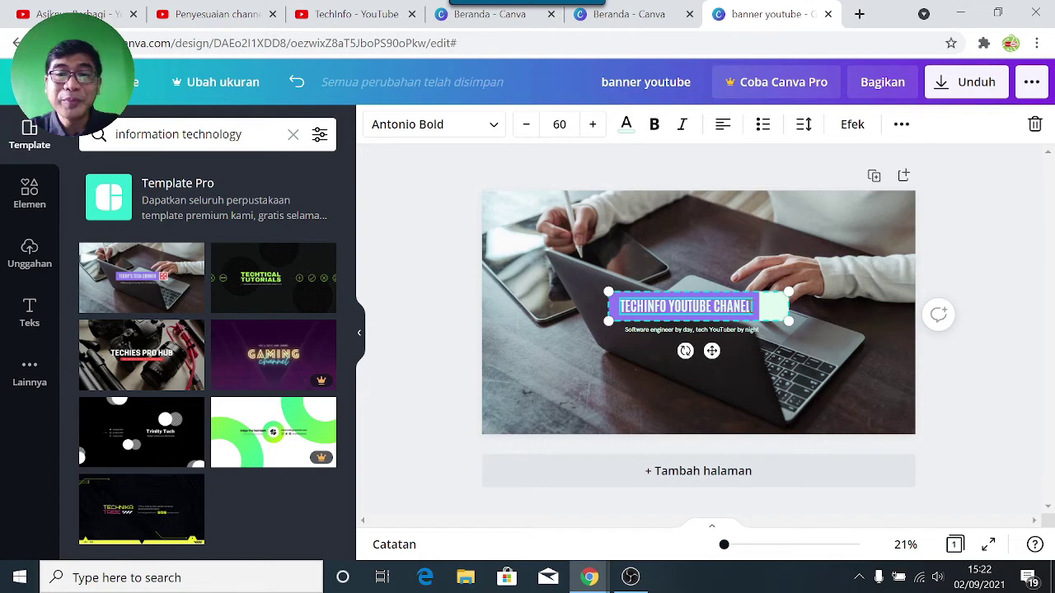
pyautogui.click(654, 132)
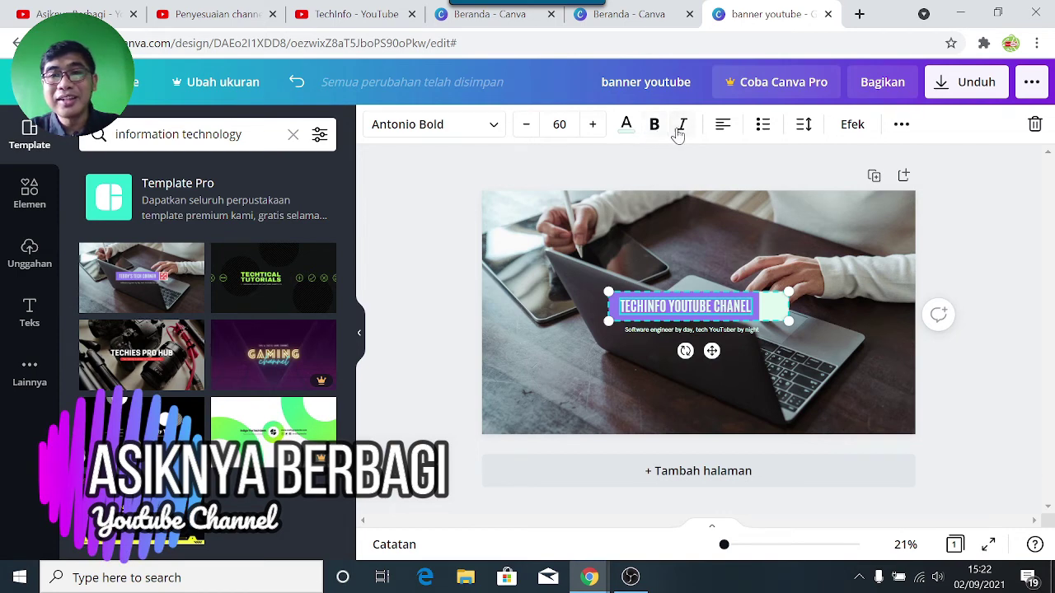
pyautogui.click(723, 130)
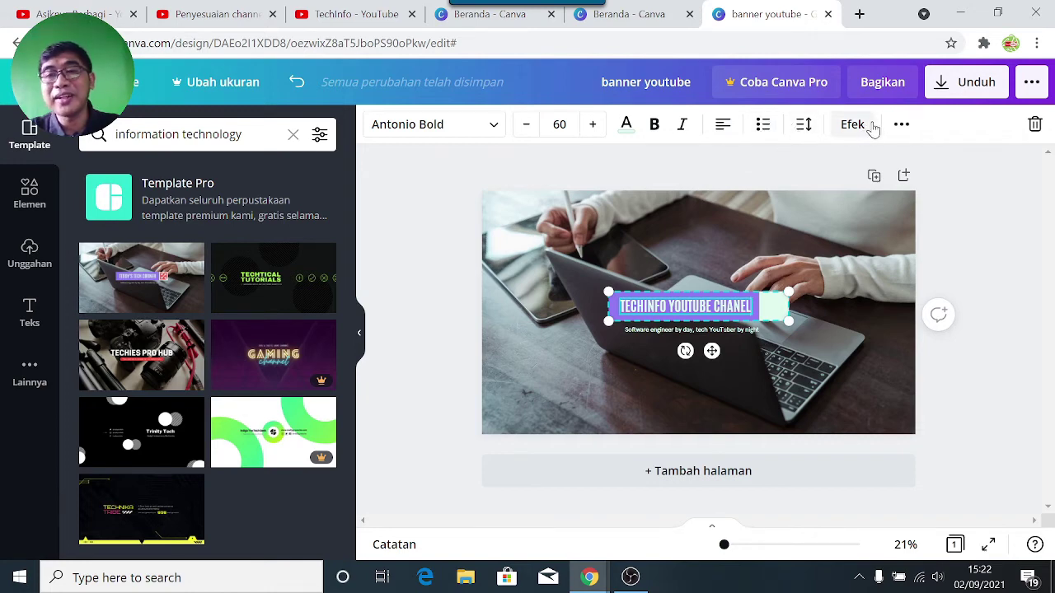
pyautogui.click(994, 245)
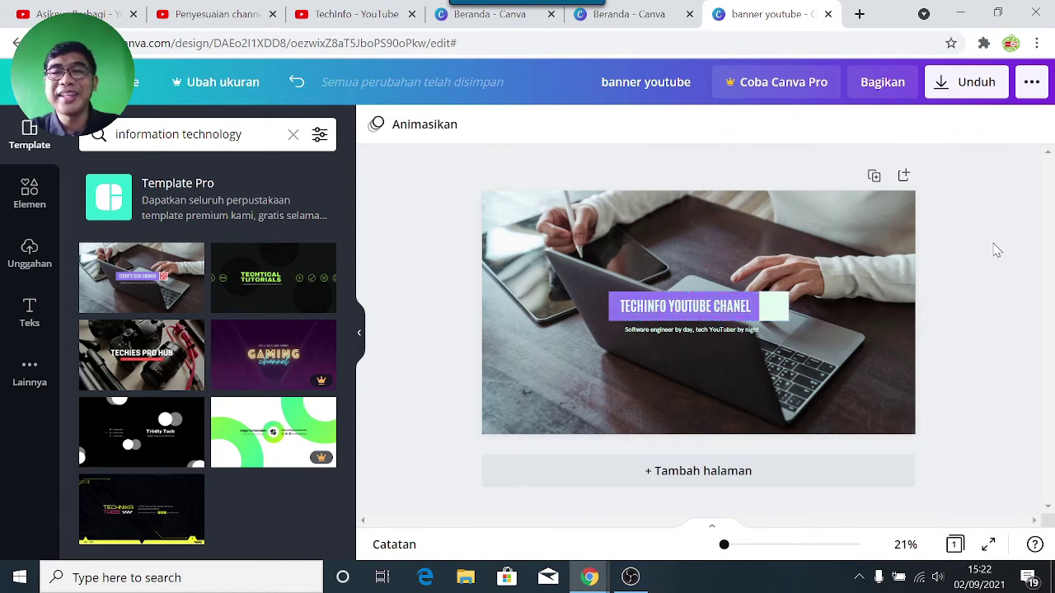
pyautogui.click(653, 333)
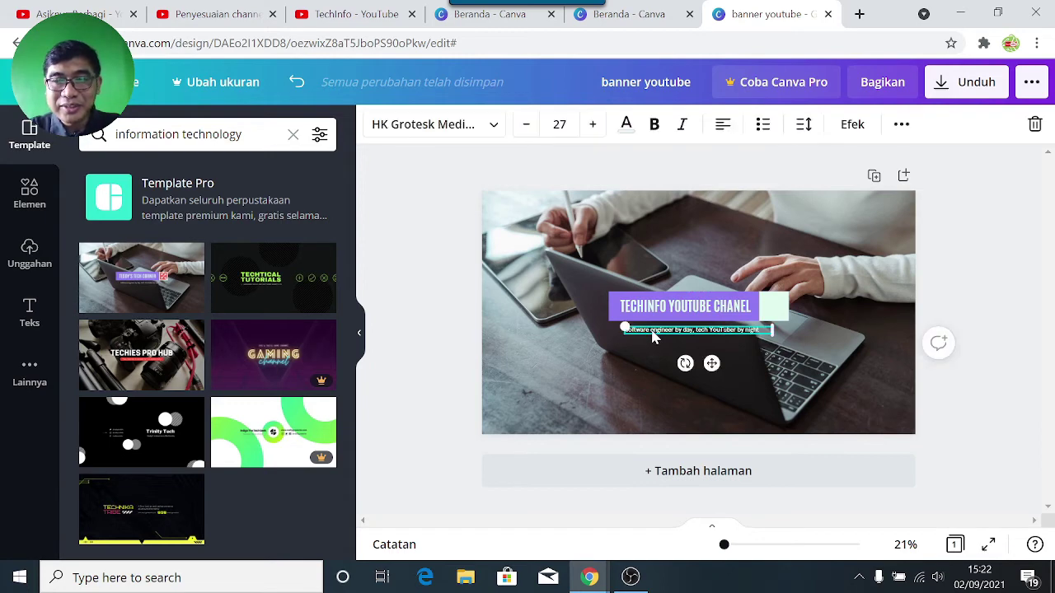
pyautogui.click(657, 336)
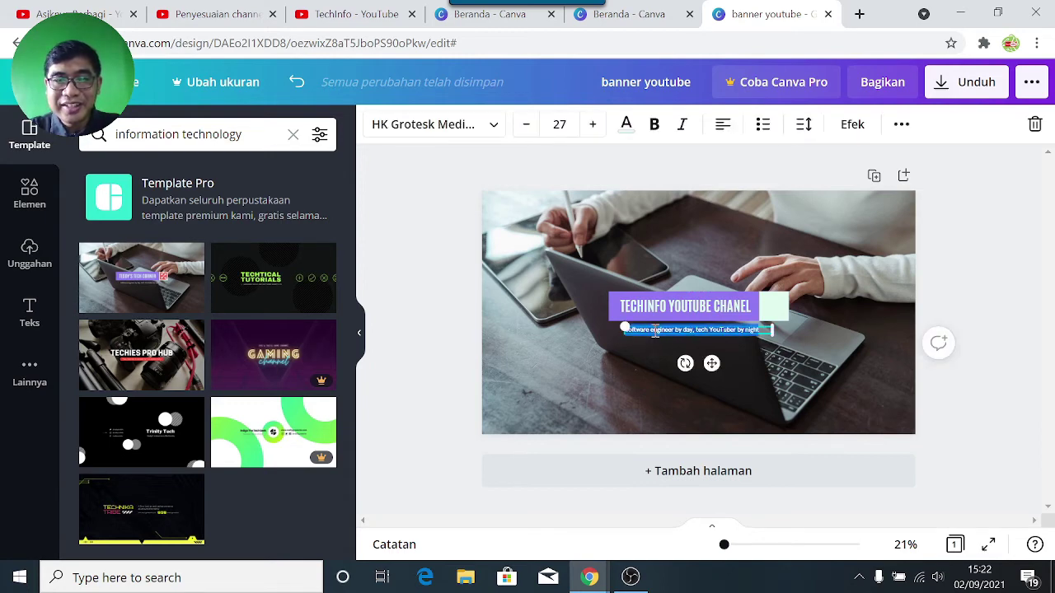
pyautogui.click(767, 329)
pyautogui.press('BackSpace')
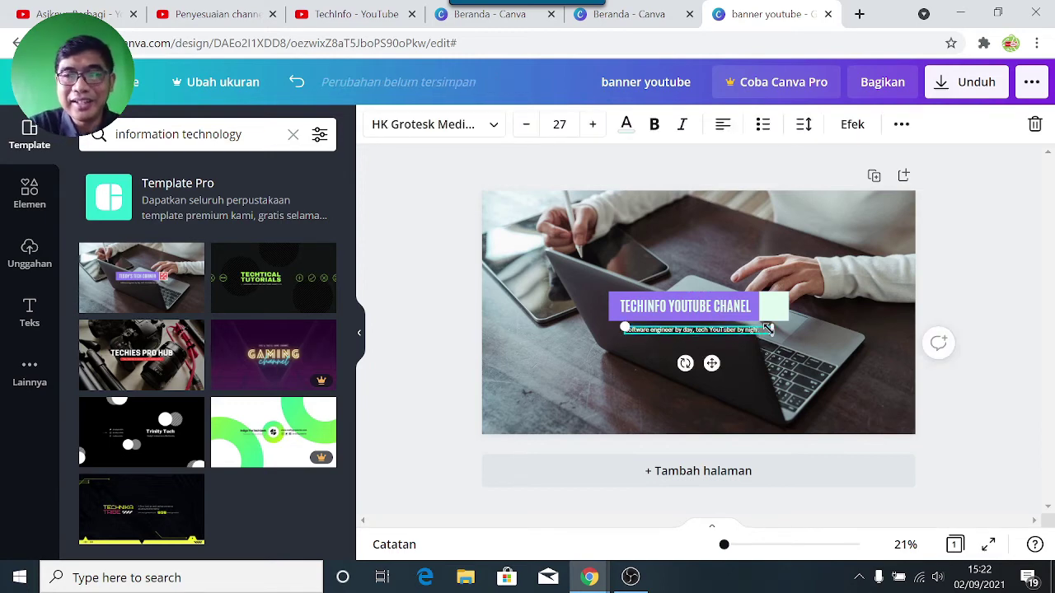
pyautogui.press('BackSpace')
pyautogui.press('BackSpace')
pyautogui.press('BackSpace')
pyautogui.press('BackSpace')
pyautogui.press('BackSpace')
pyautogui.press('BackSpace')
pyautogui.press('BackSpace')
pyautogui.press('BackSpace')
pyautogui.press('BackSpace')
pyautogui.press('BackSpace')
pyautogui.press('BackSpace')
pyautogui.press('BackSpace')
pyautogui.press('BackSpace')
pyautogui.press('BackSpace')
pyautogui.press('BackSpace')
pyautogui.press('BackSpace')
pyautogui.press('BackSpace')
pyautogui.press('BackSpace')
pyautogui.press('BackSpace')
pyautogui.press('BackSpace')
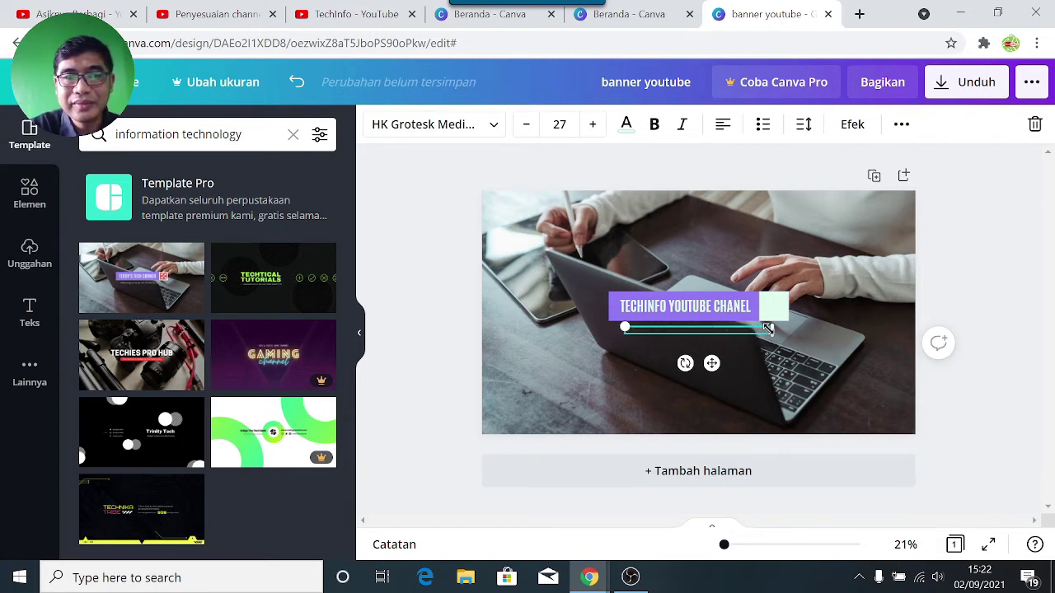
pyautogui.write('www.techinfo.com')
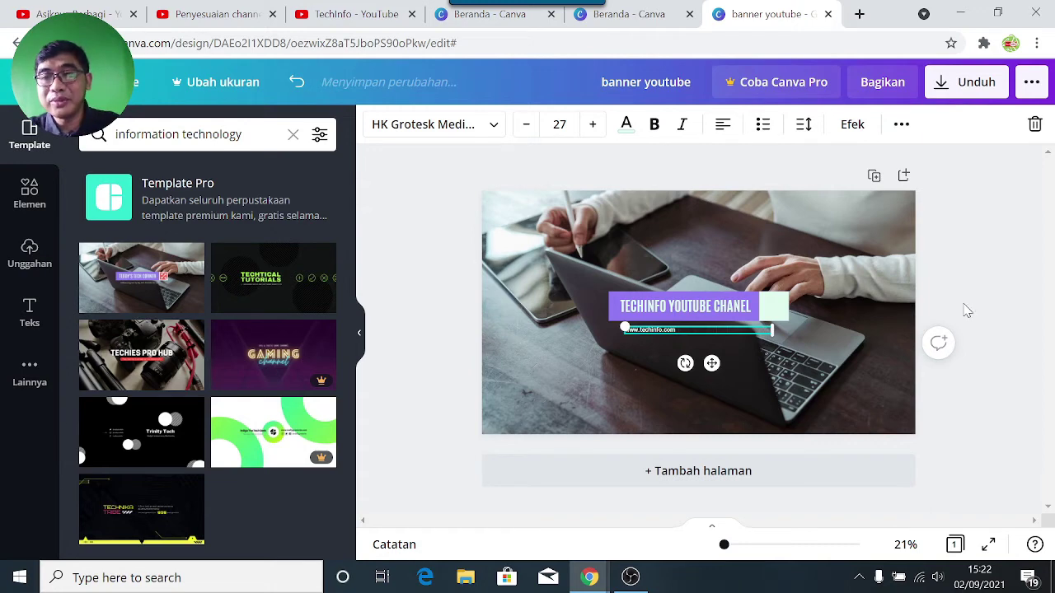
pyautogui.press('Escape')
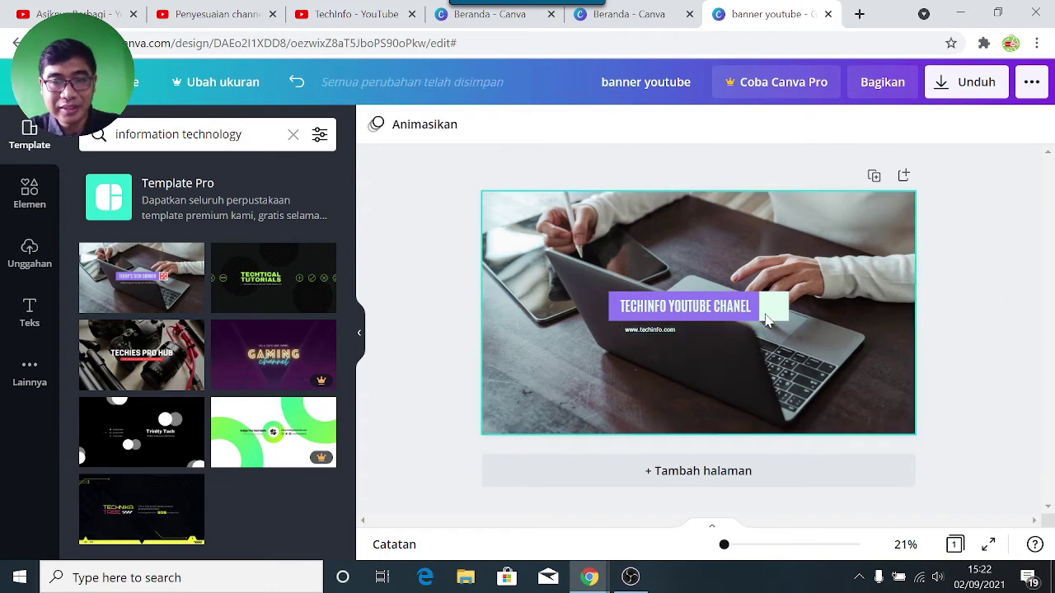
# Move the banner's subtitle slightly so it lines up with the start of the title text.
pyautogui.click(668, 332)
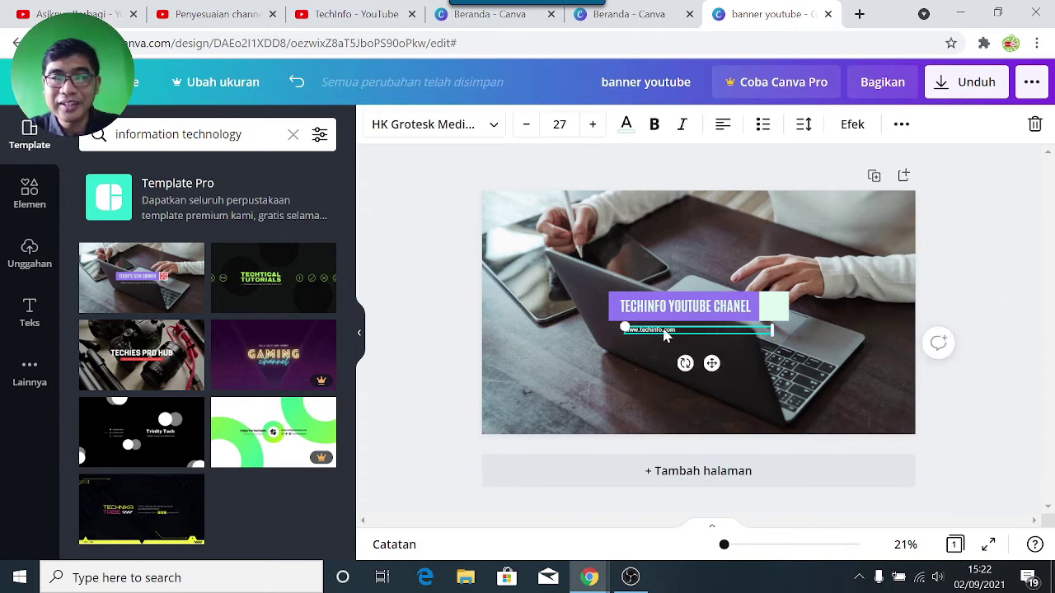
pyautogui.click(993, 329)
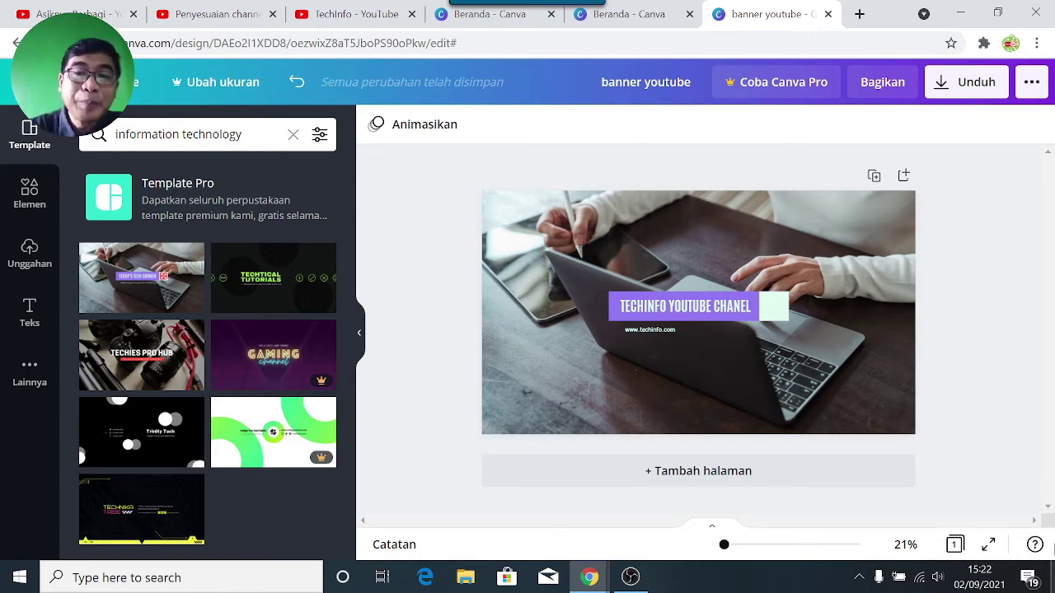
pyautogui.moveTo(633, 329); pyautogui.dragTo(644, 333)
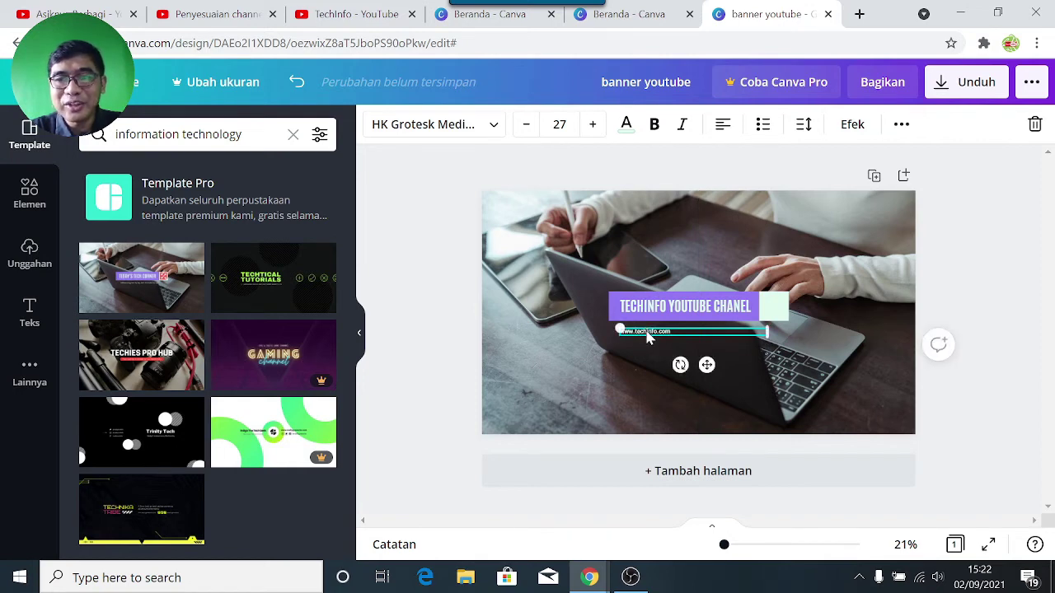
# Check the wording on the Asiknya Berbagi YouTube banner and replace the Canva banner's subtitle with "Subscribe, Likes, Command, Share".
pyautogui.doubleClick(666, 333)
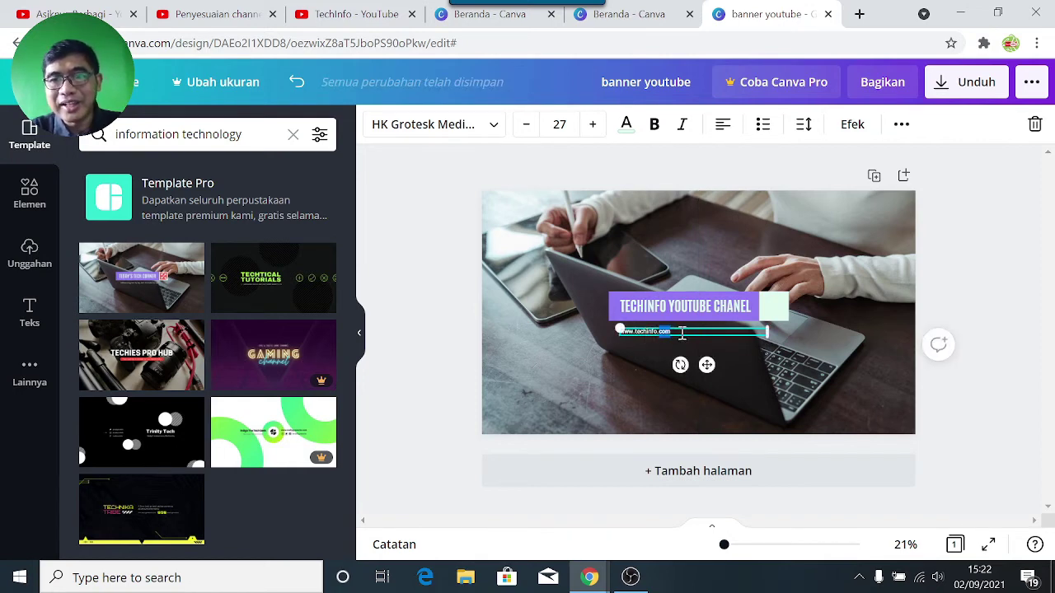
pyautogui.press('BackSpace')
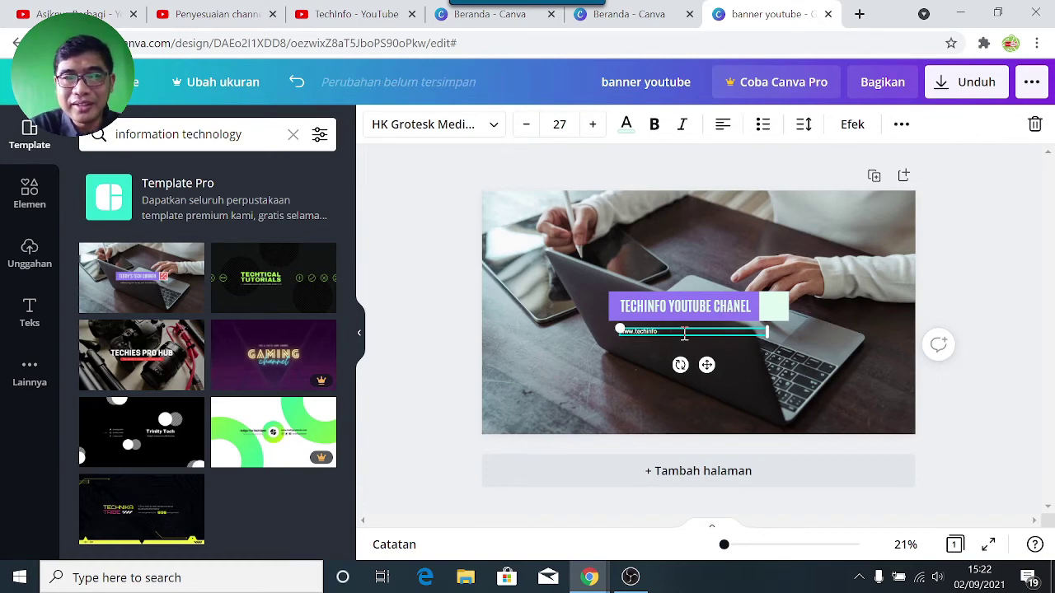
pyautogui.press('BackSpace')
pyautogui.press('BackSpace')
pyautogui.press('BackSpace')
pyautogui.press('BackSpace')
pyautogui.press('BackSpace')
pyautogui.press('BackSpace')
pyautogui.press('BackSpace')
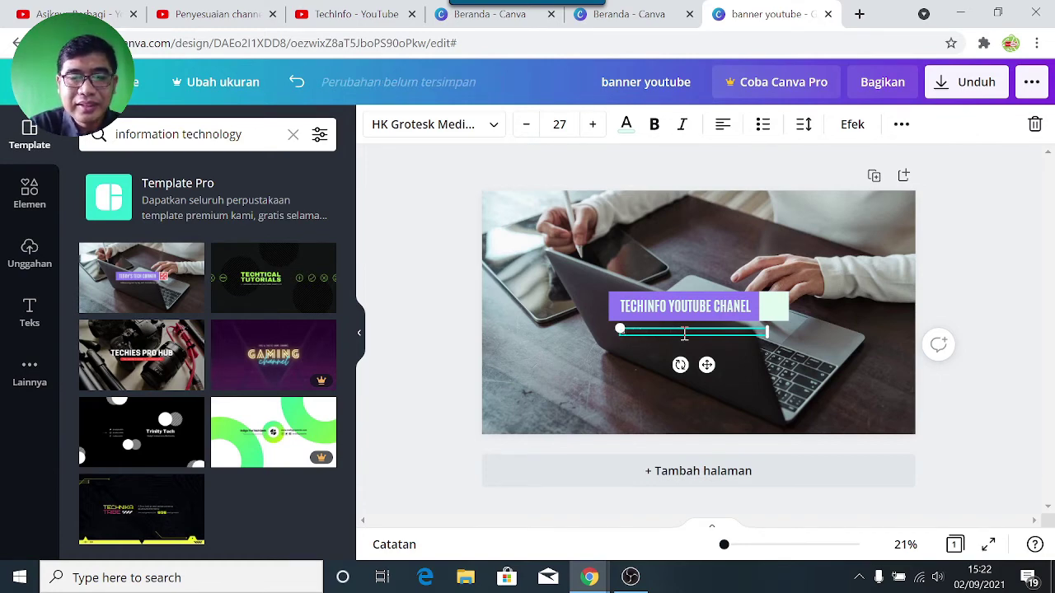
pyautogui.hotkey('ctrl', '1')
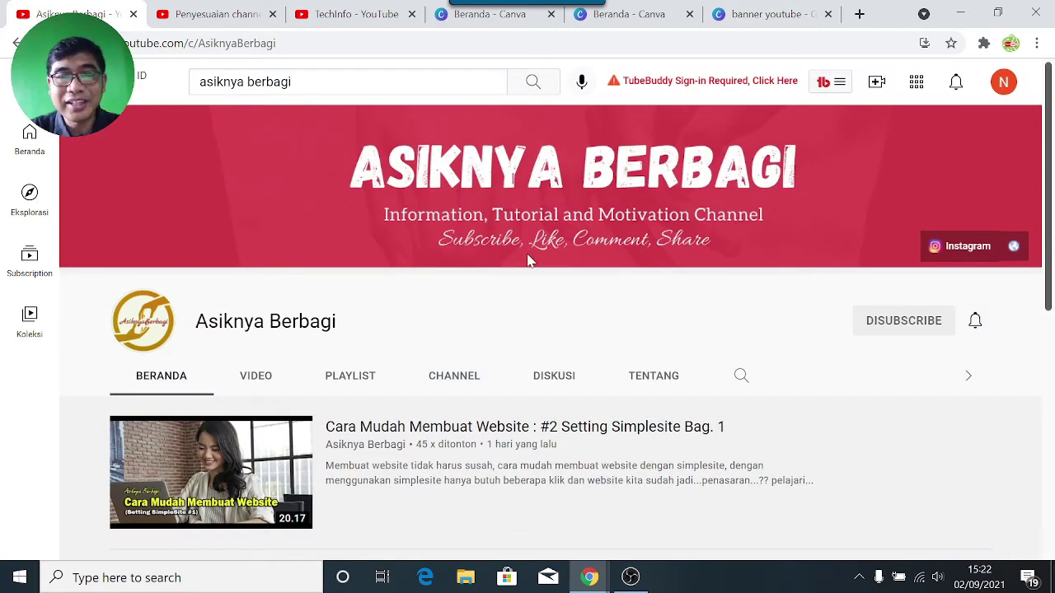
pyautogui.click(749, 14)
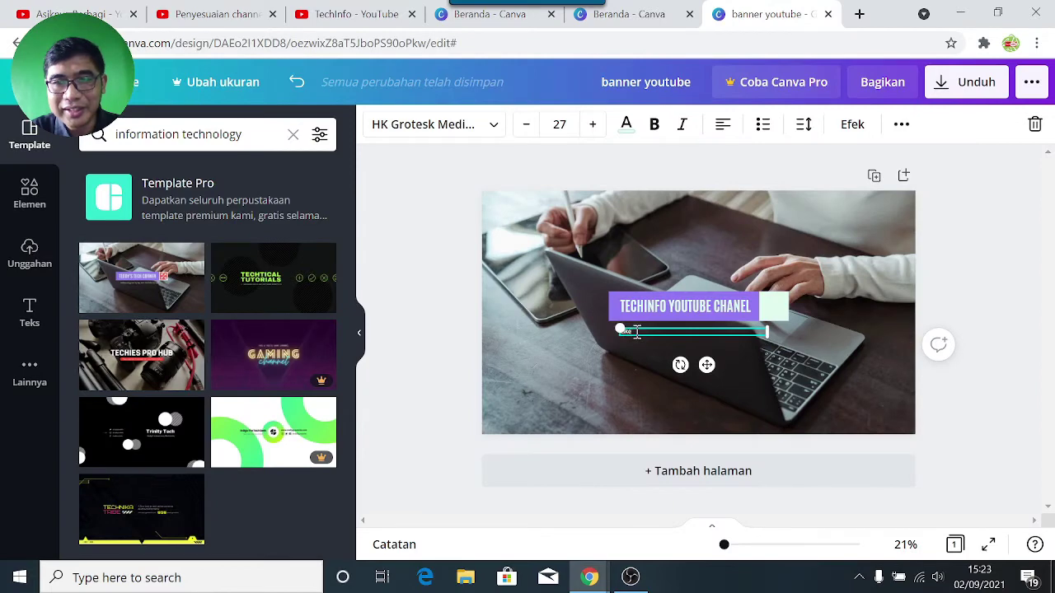
pyautogui.write(',')
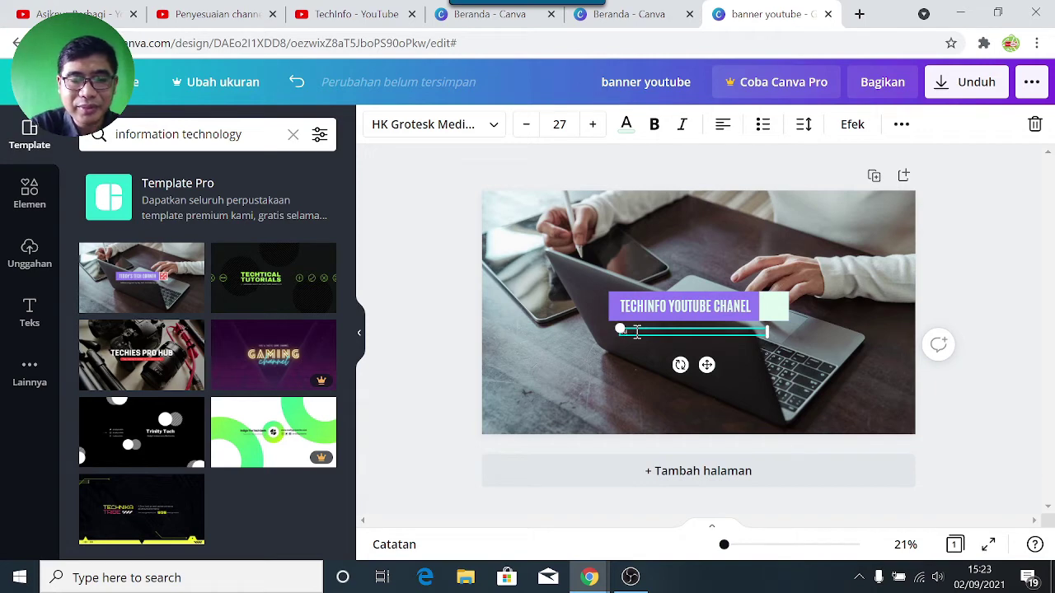
pyautogui.write('ubscribe')
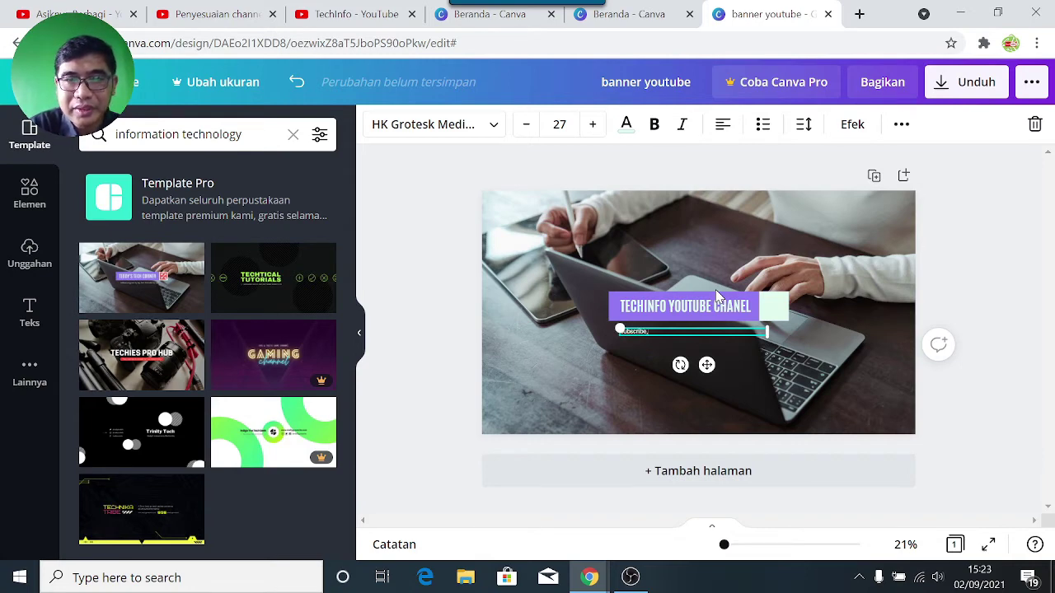
pyautogui.write(', Likes, Command')
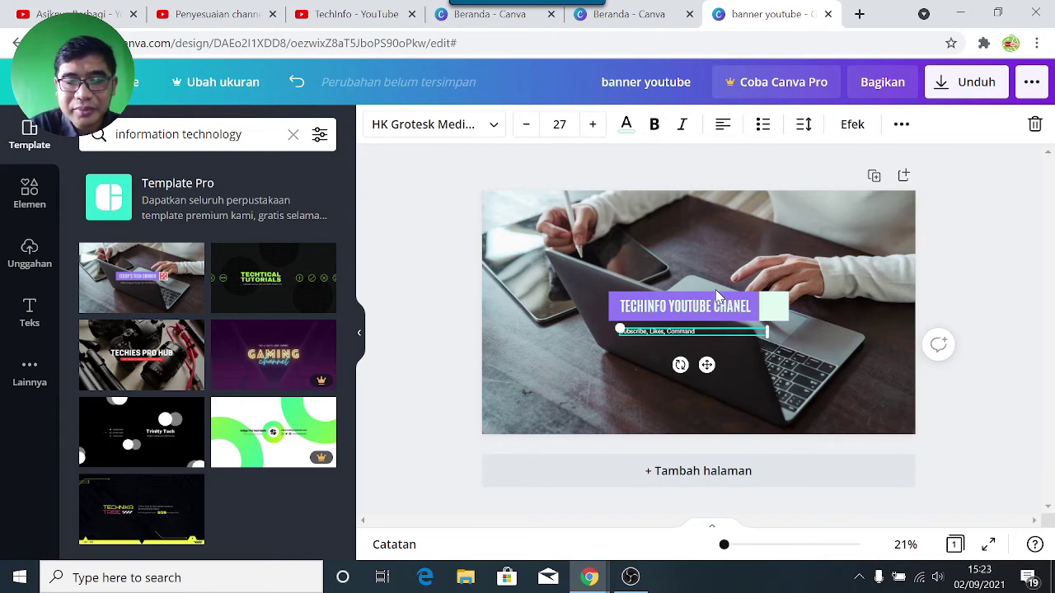
pyautogui.write(', Shar')
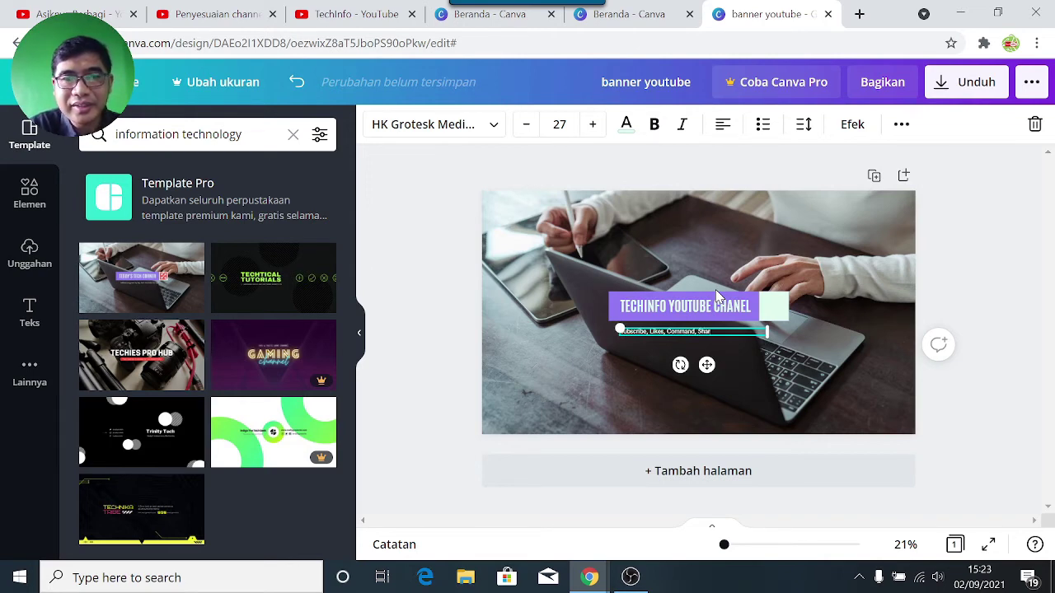
pyautogui.write('e')
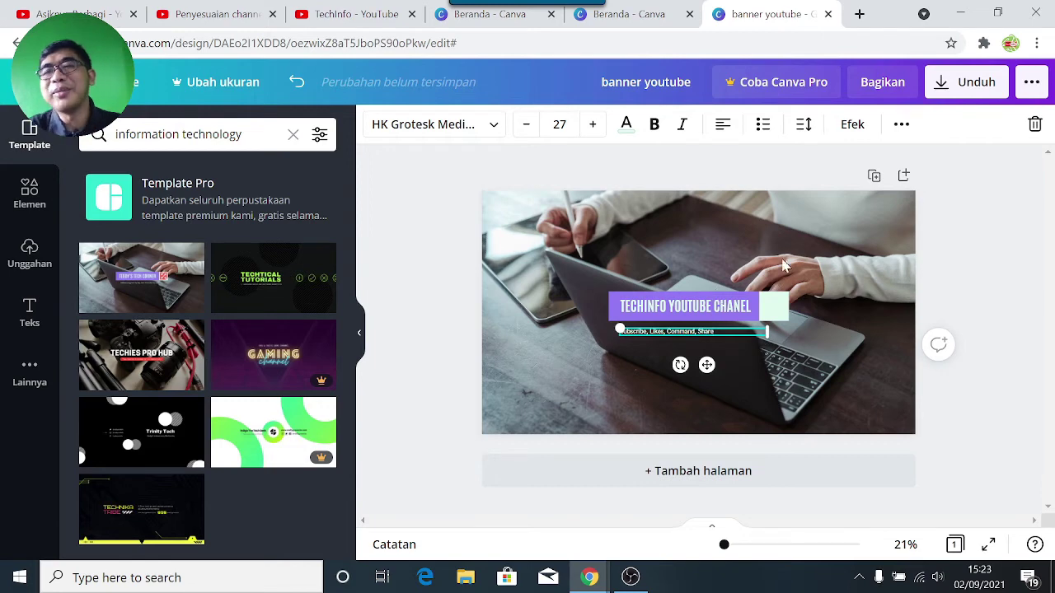
pyautogui.click(1017, 299)
pyautogui.click(659, 332)
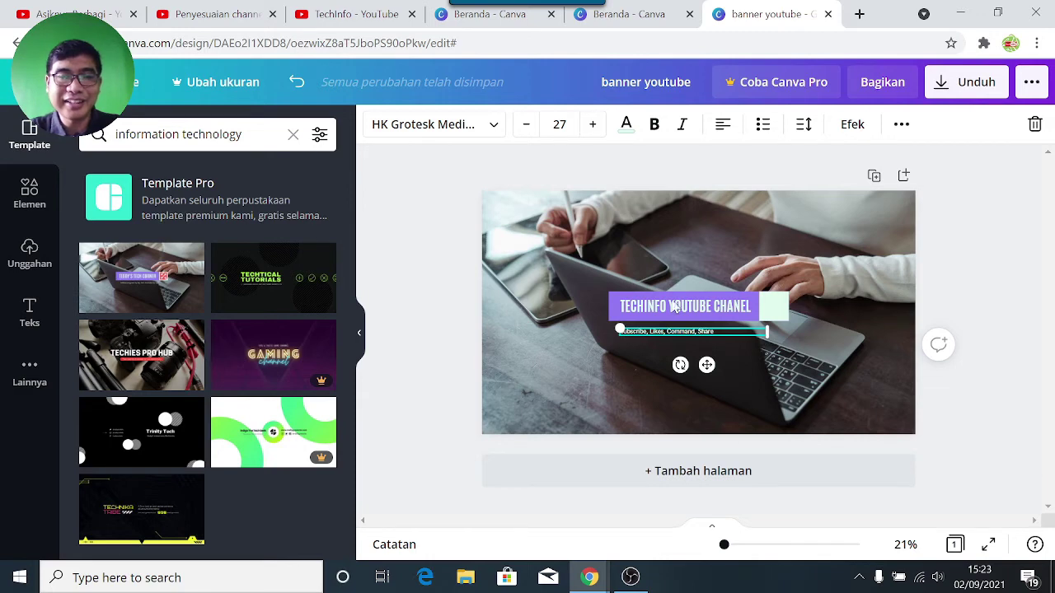
pyautogui.click(1017, 277)
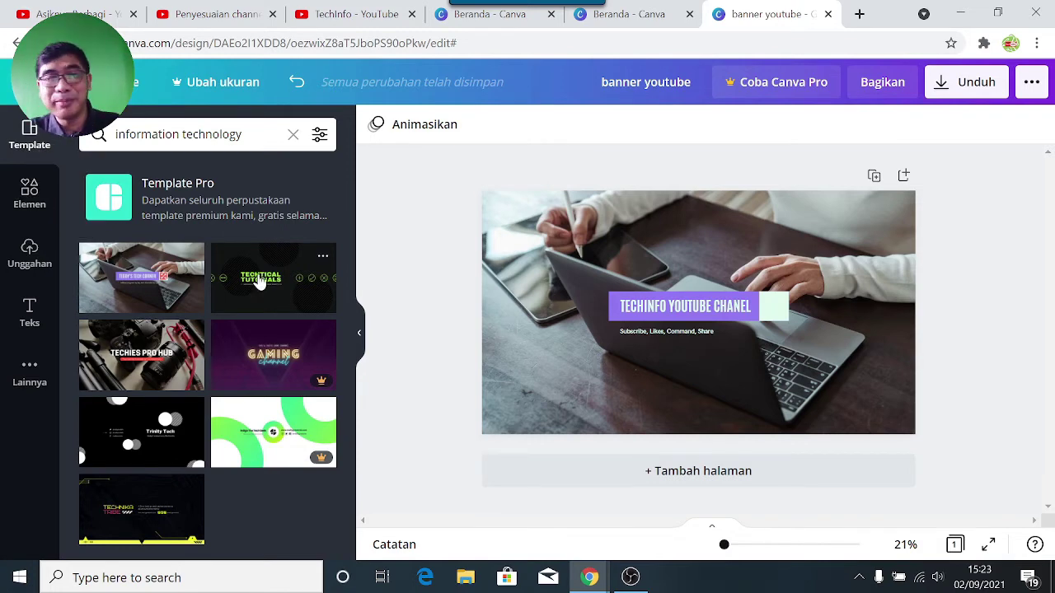
# Browse the available element categories and search the elements for "youtube".
pyautogui.click(29, 191)
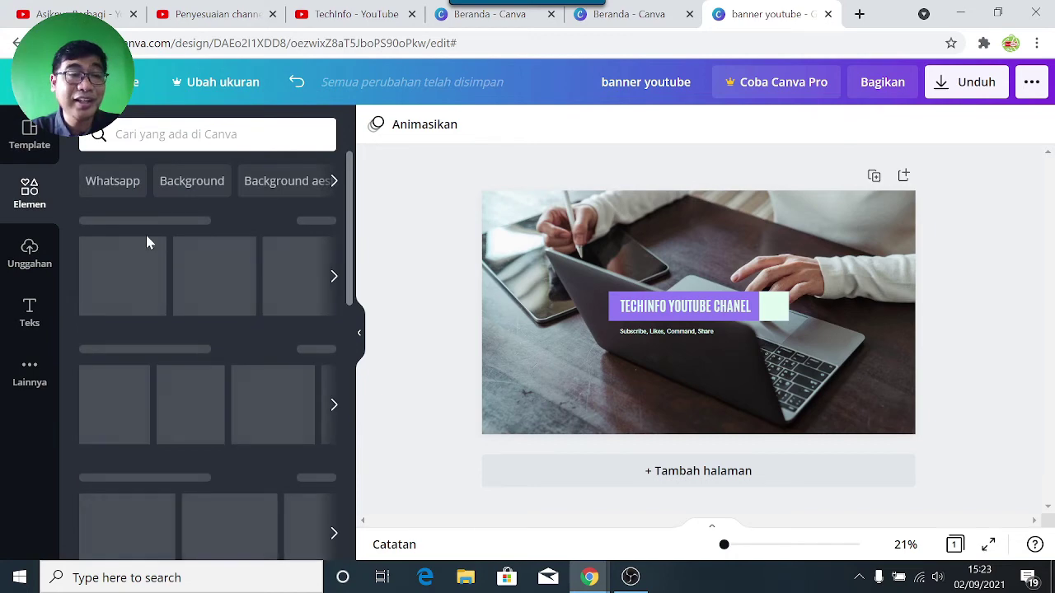
pyautogui.scroll(-10, 256, 339)
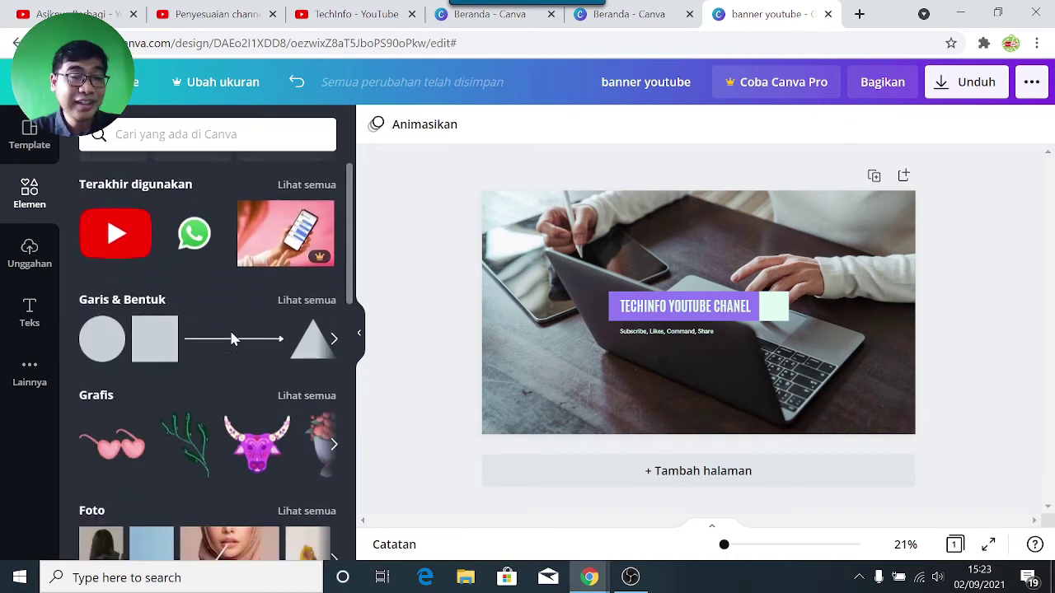
pyautogui.scroll(-1, 233, 341)
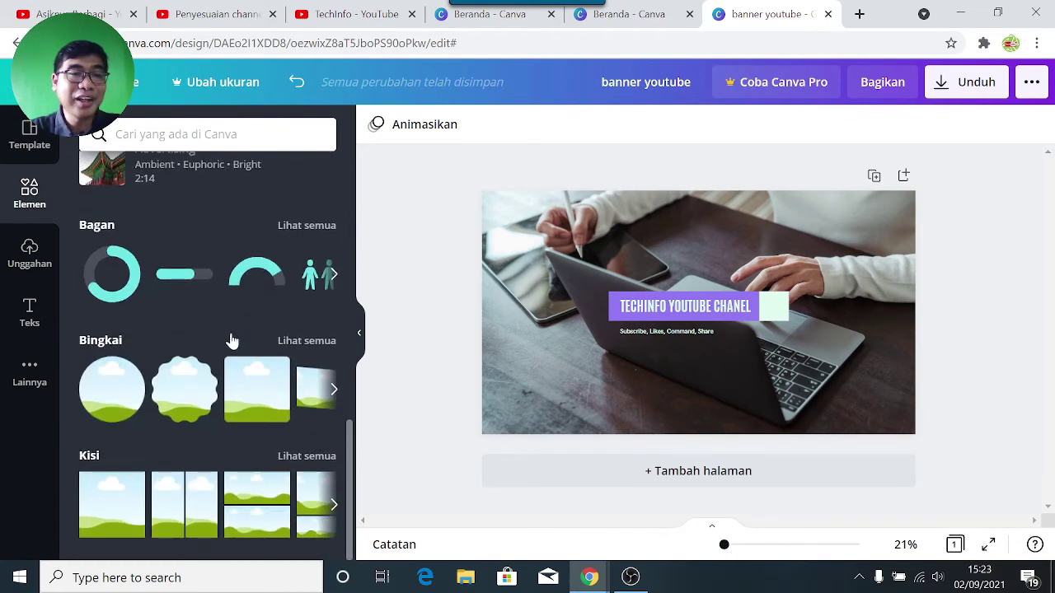
pyautogui.scroll(10, 231, 341)
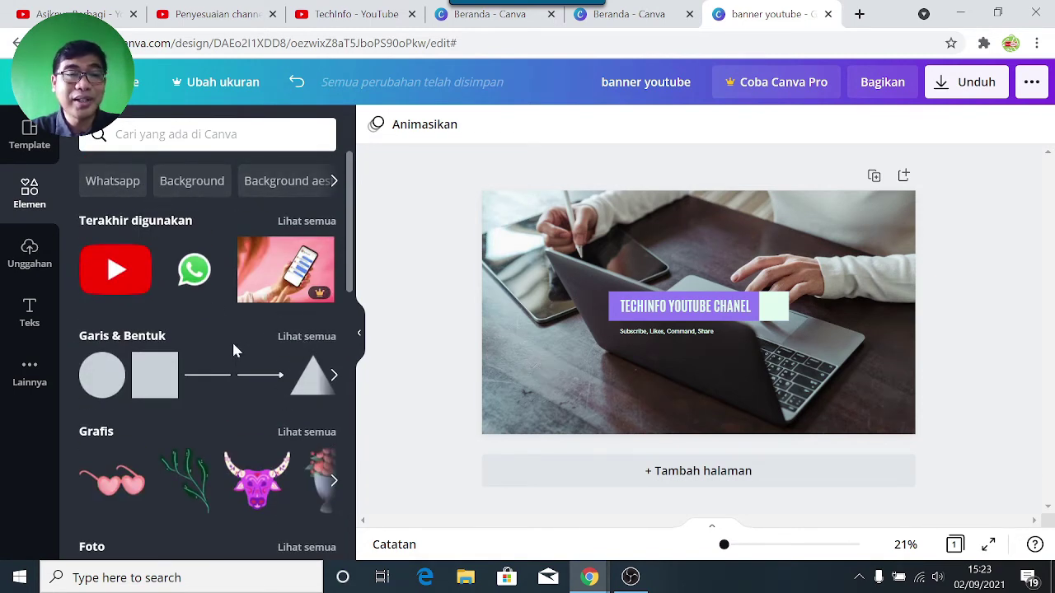
pyautogui.scroll(-10, 231, 342)
pyautogui.scroll(10, 219, 354)
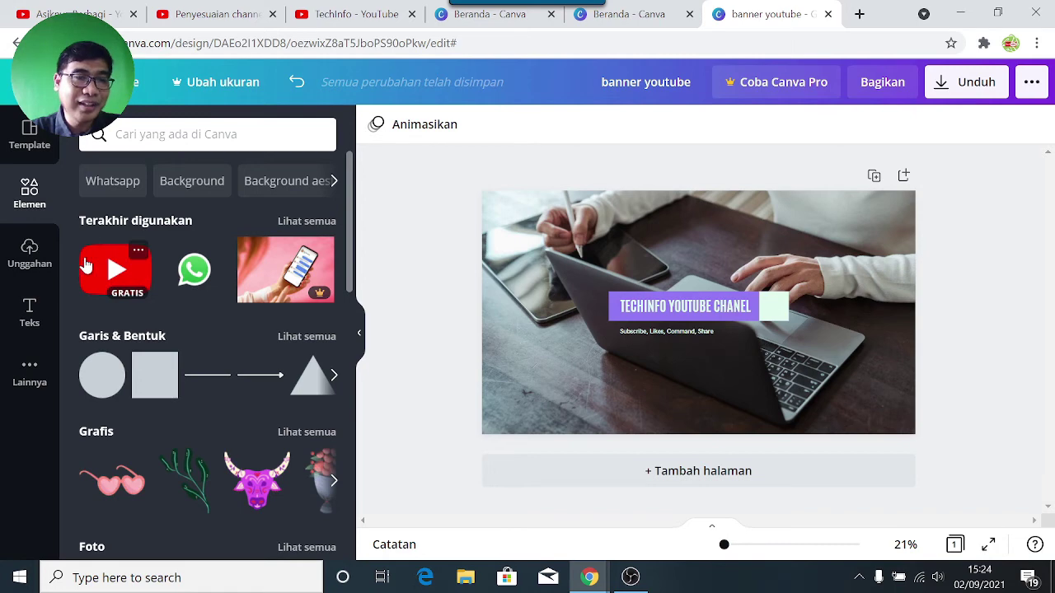
pyautogui.click(128, 137)
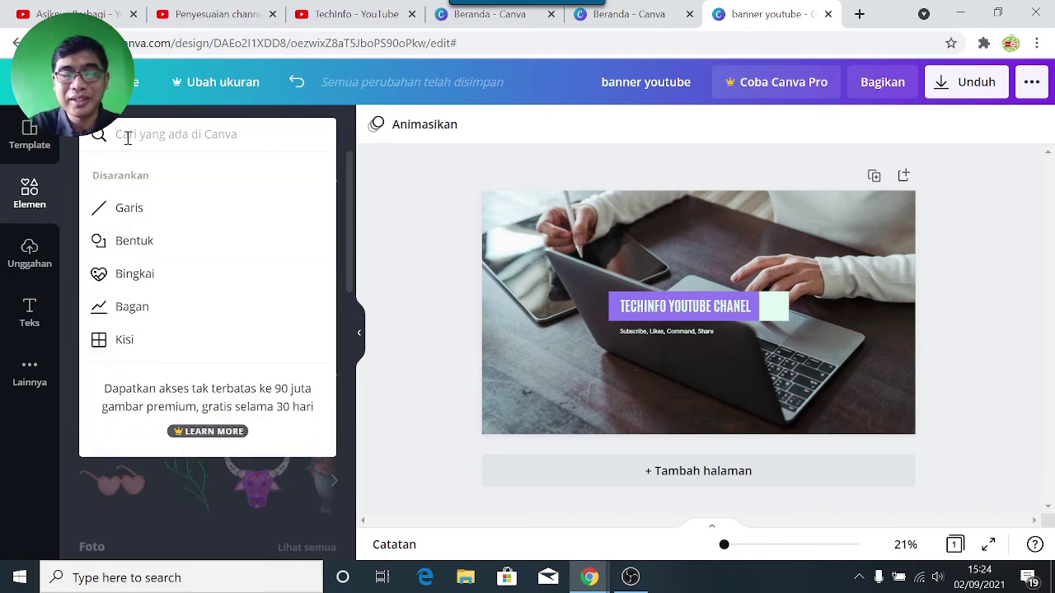
pyautogui.write('youtube')
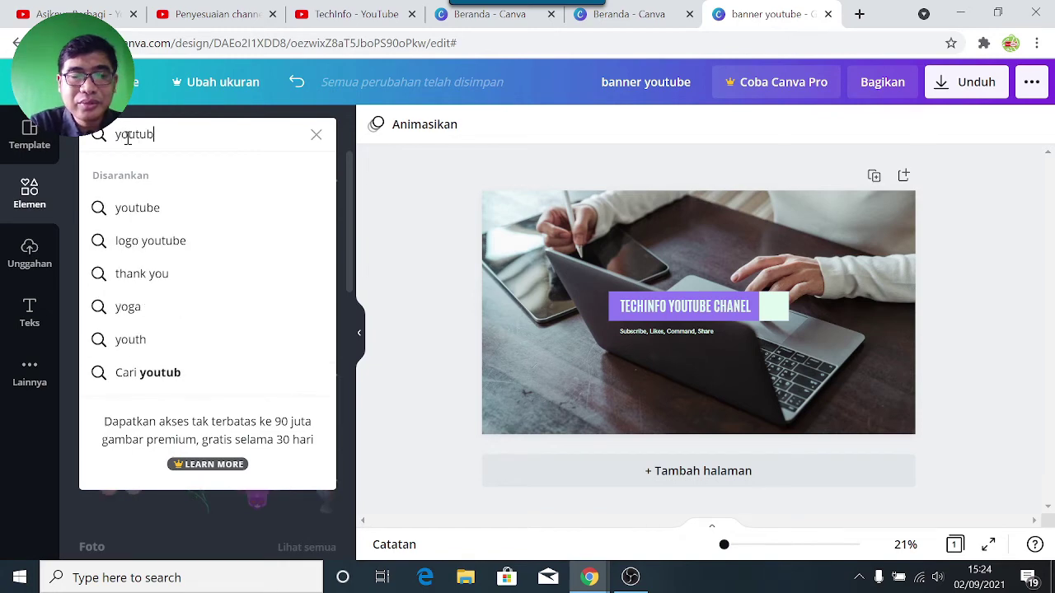
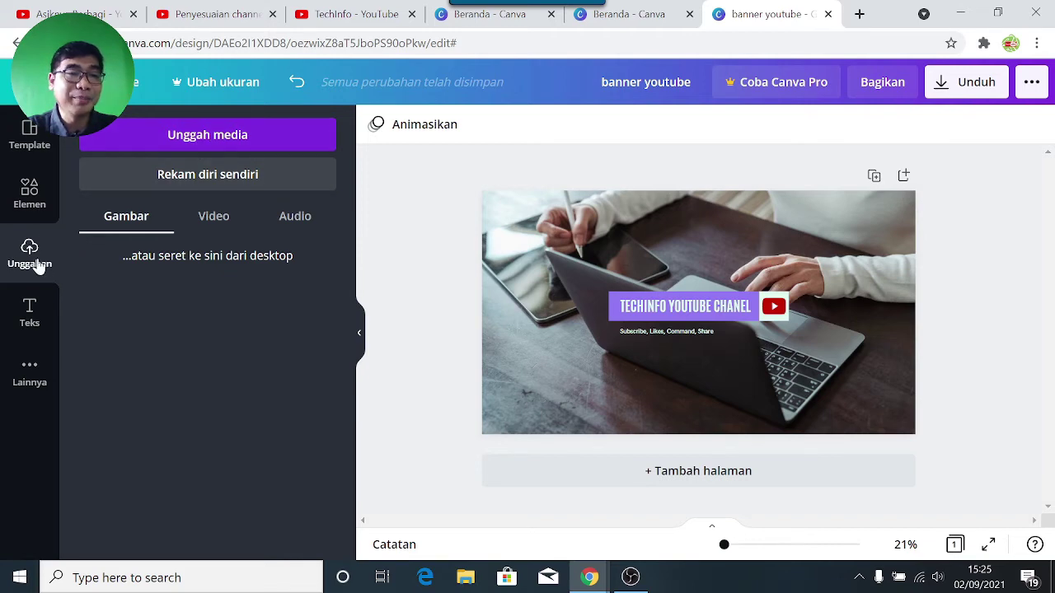
# Review the media upload sources and the device's file picker without uploading any file.
pyautogui.click(215, 136)
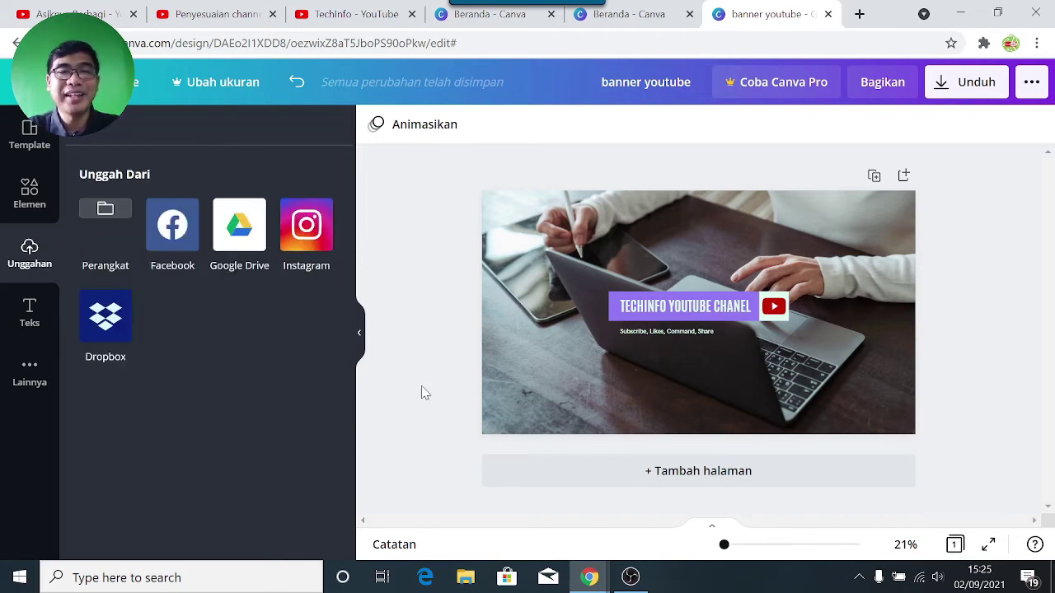
pyautogui.click(109, 211)
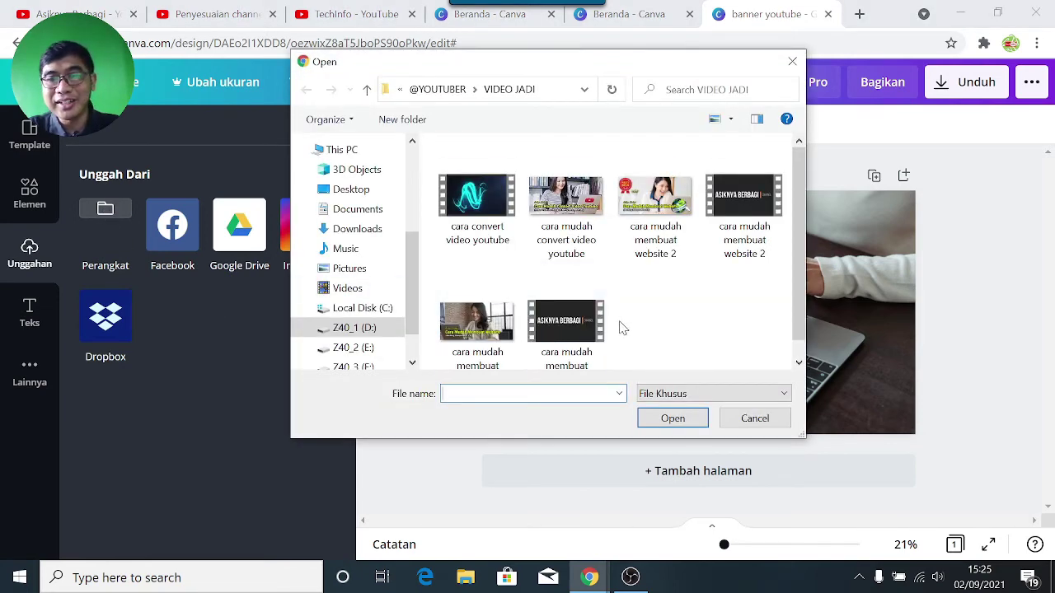
pyautogui.click(753, 421)
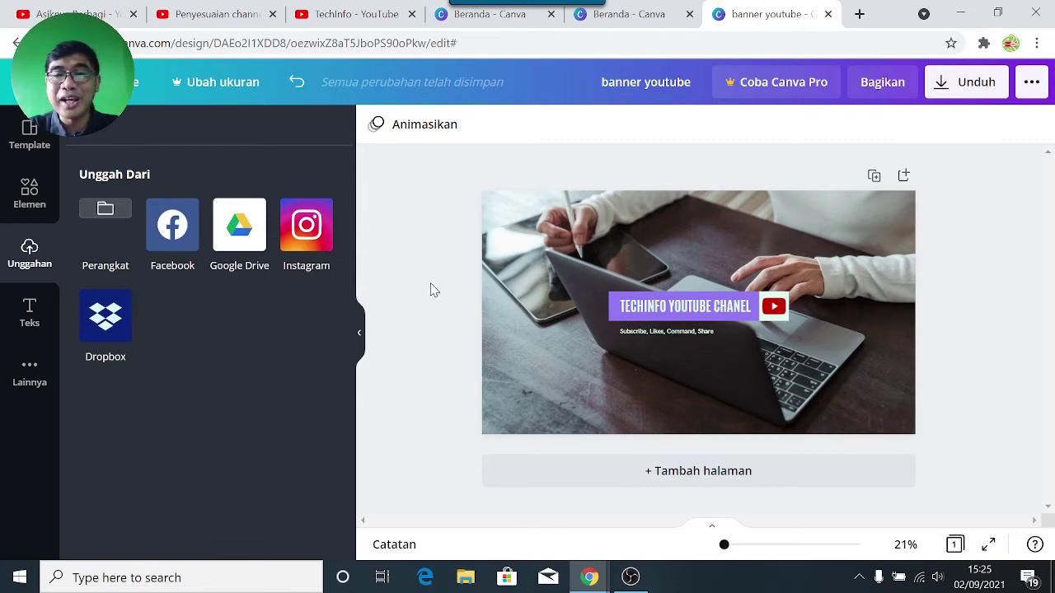
# Browse the heading options and ready-made text styles without adding any to the banner.
pyautogui.click(31, 311)
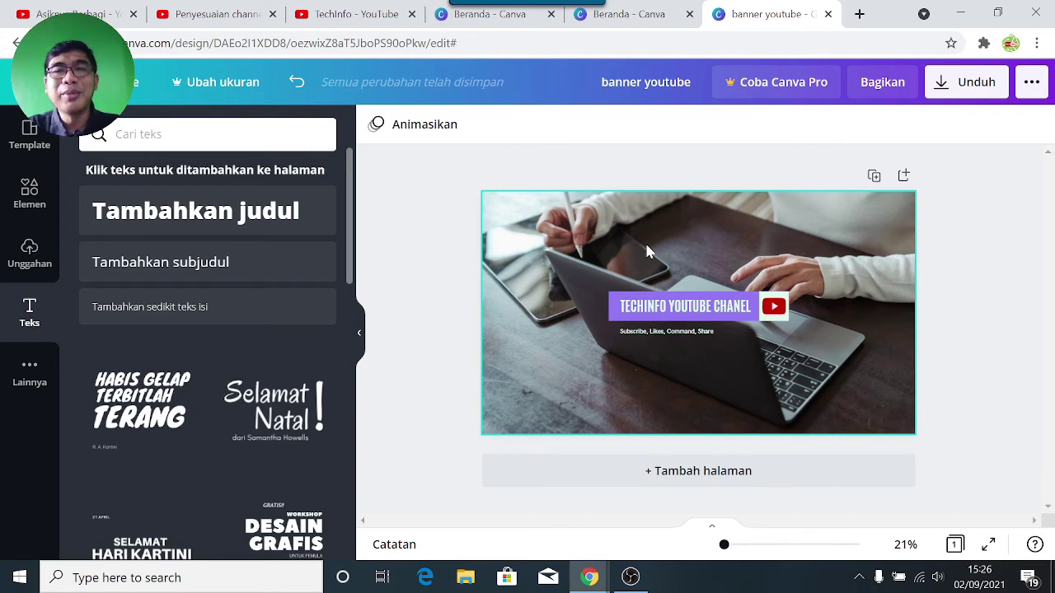
pyautogui.scroll(-10, 196, 359)
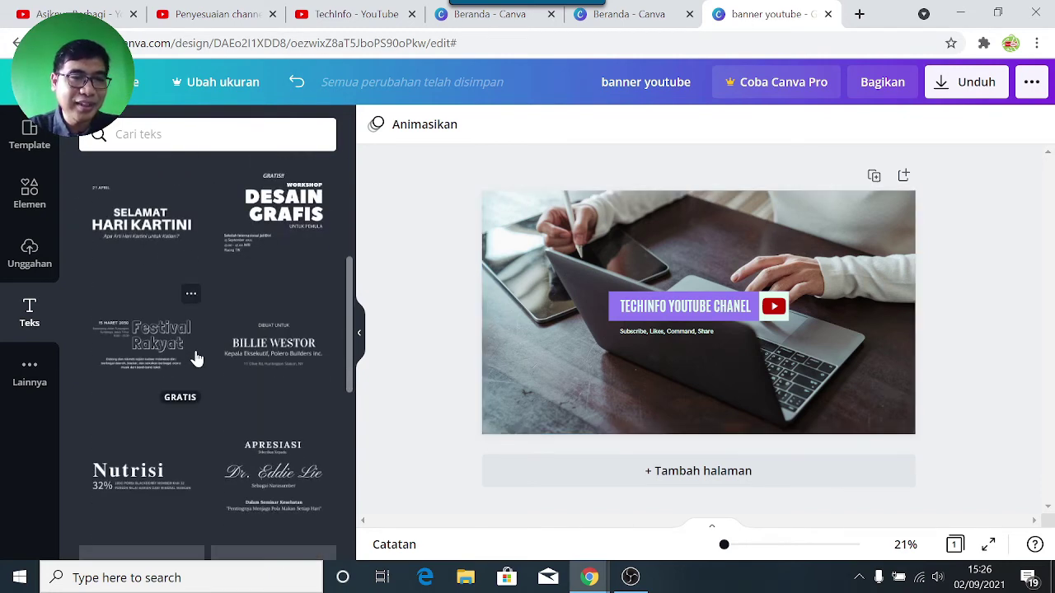
pyautogui.scroll(-1, 196, 358)
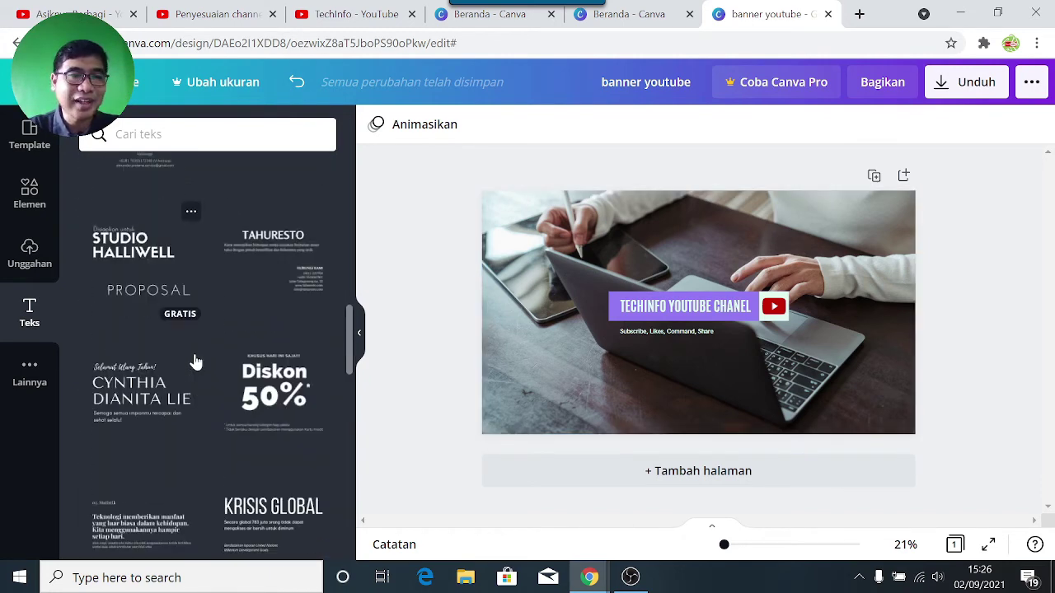
pyautogui.scroll(-1, 195, 360)
pyautogui.scroll(2, 194, 360)
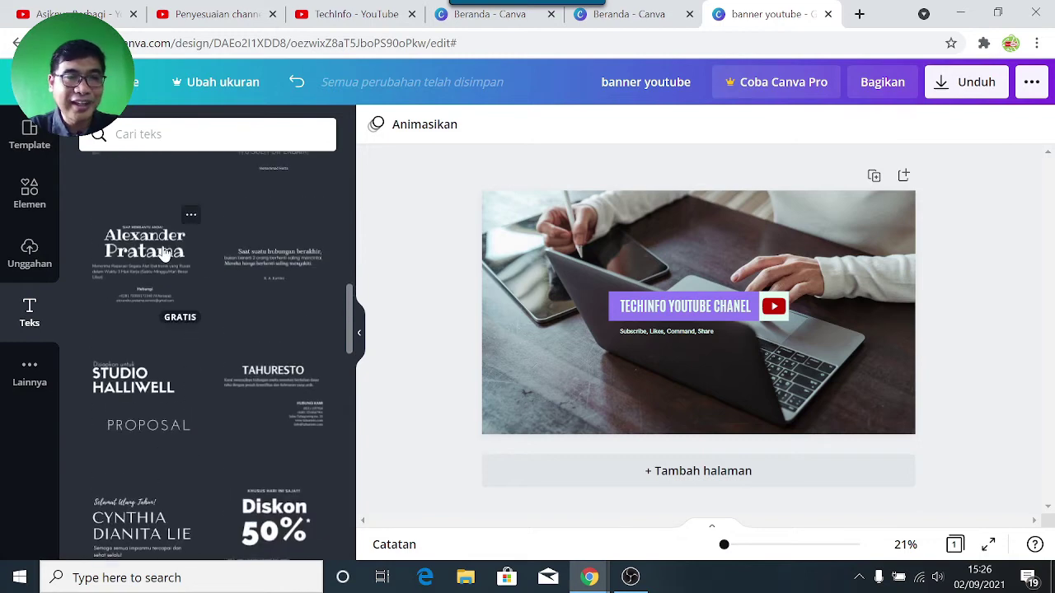
pyautogui.scroll(2, 250, 309)
pyautogui.scroll(2, 250, 309)
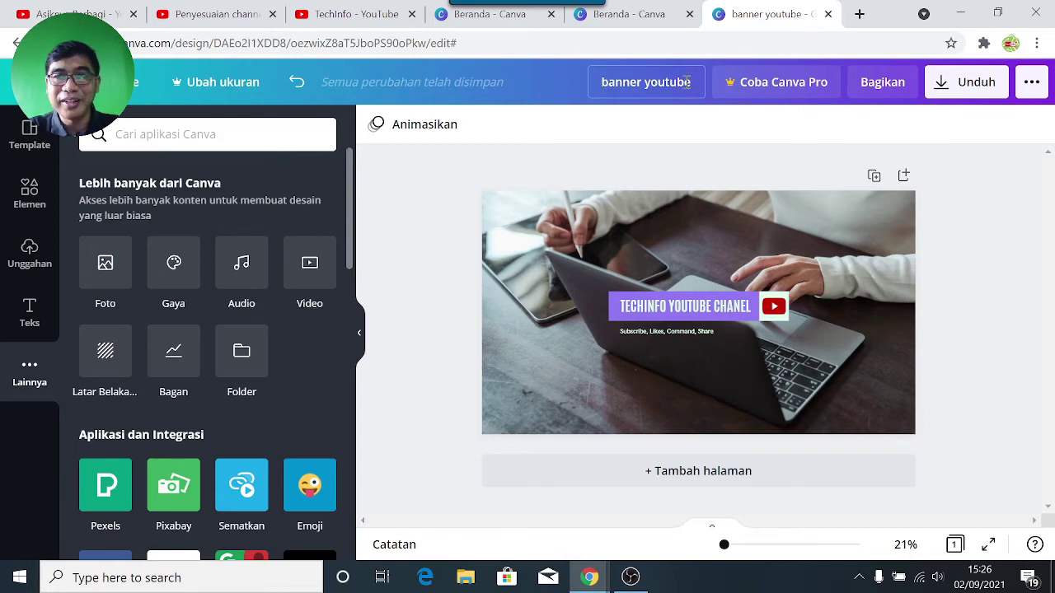
# Download the banner design as a PNG file and dismiss the sharing offer.
pyautogui.click(966, 90)
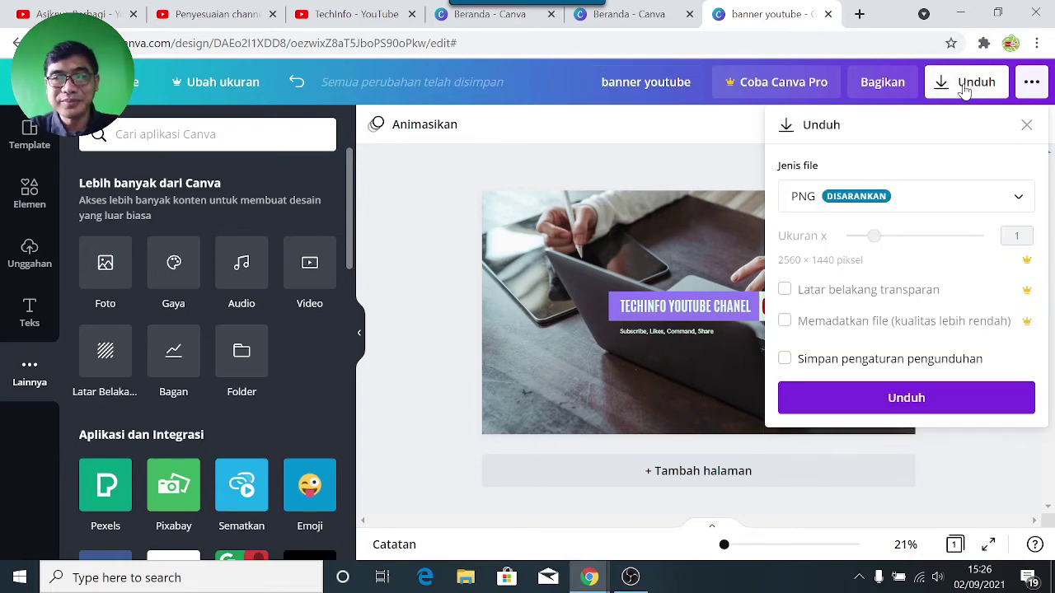
pyautogui.click(1009, 201)
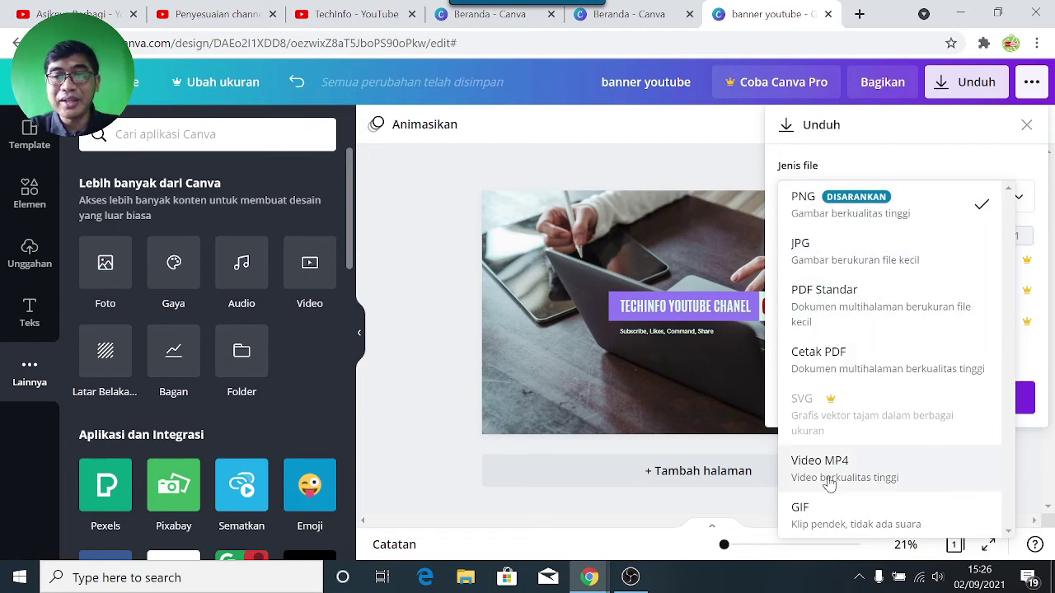
pyautogui.click(838, 205)
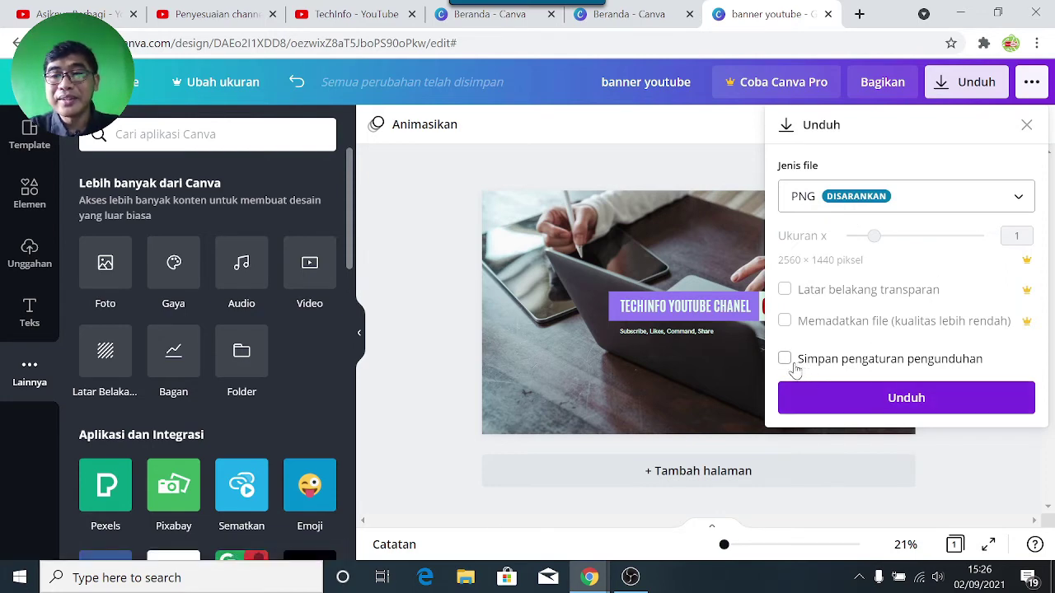
pyautogui.click(889, 400)
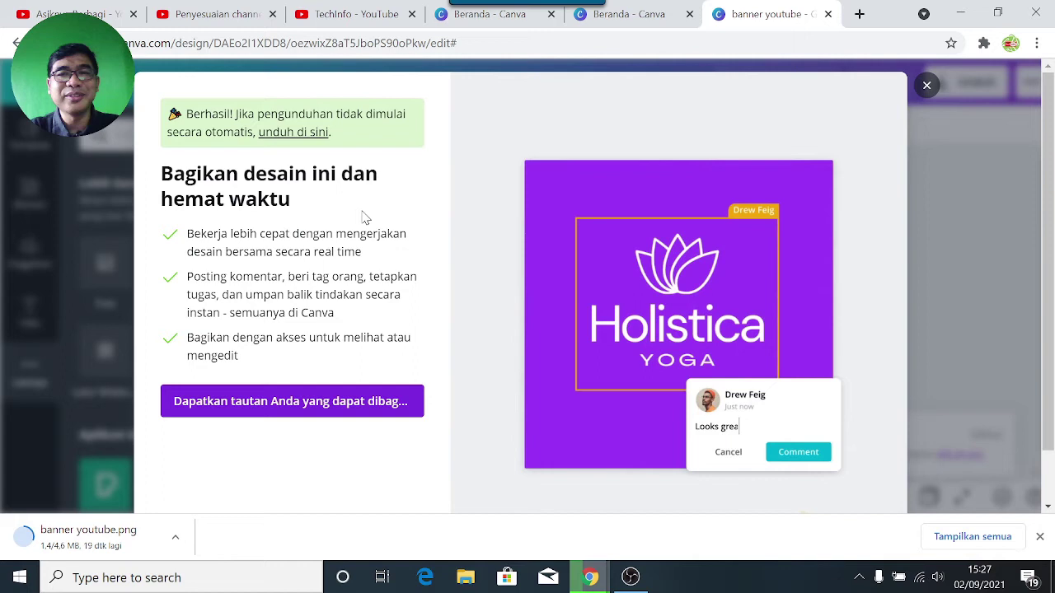
pyautogui.click(927, 88)
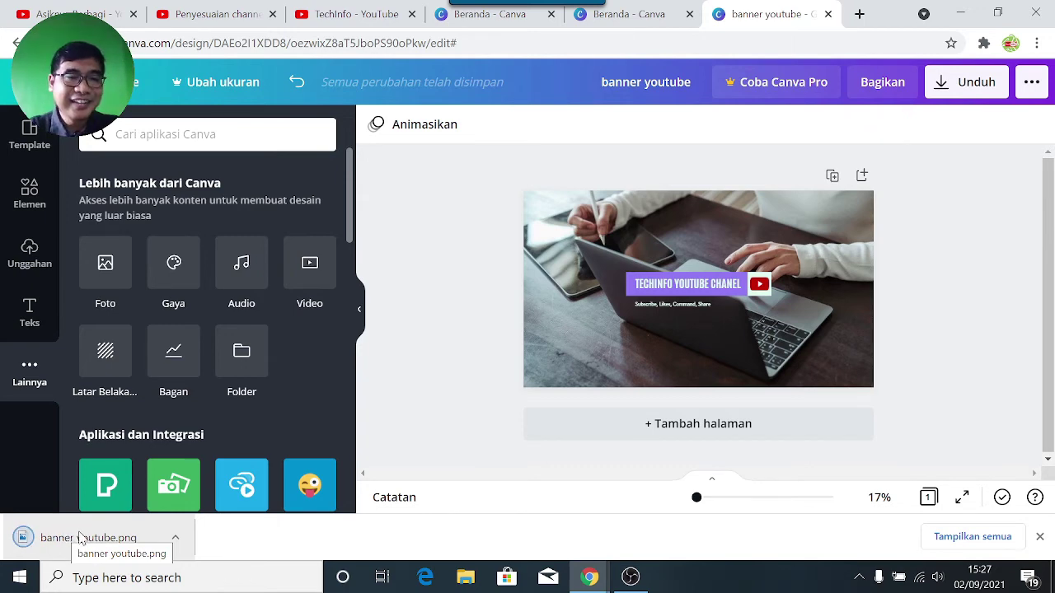
# Show the downloaded "banner youtube" PNG in its folder and open it with Paint.
pyautogui.rightClick(73, 548)
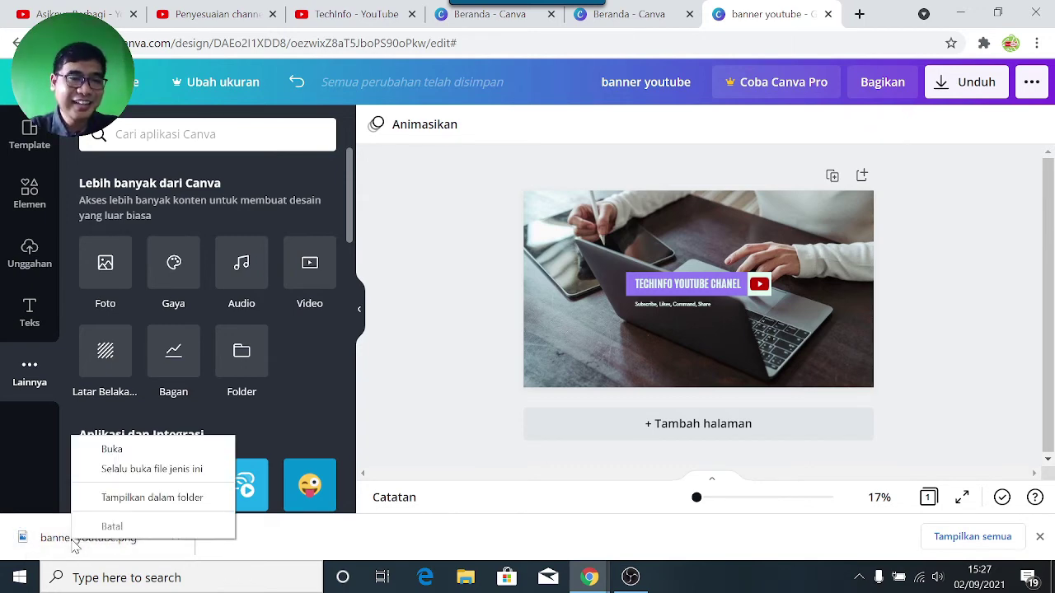
pyautogui.click(142, 501)
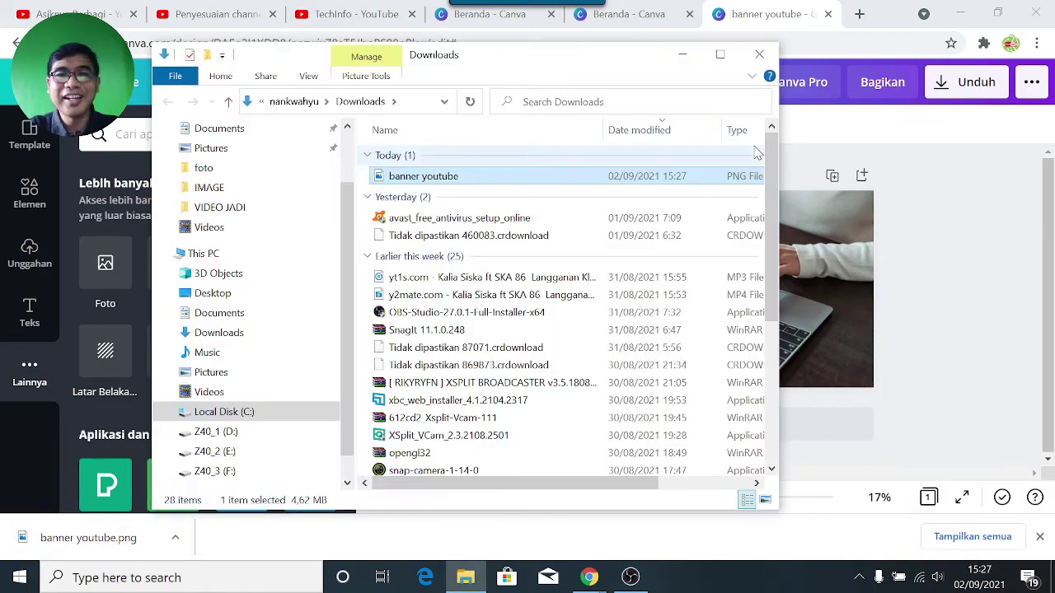
pyautogui.click(721, 56)
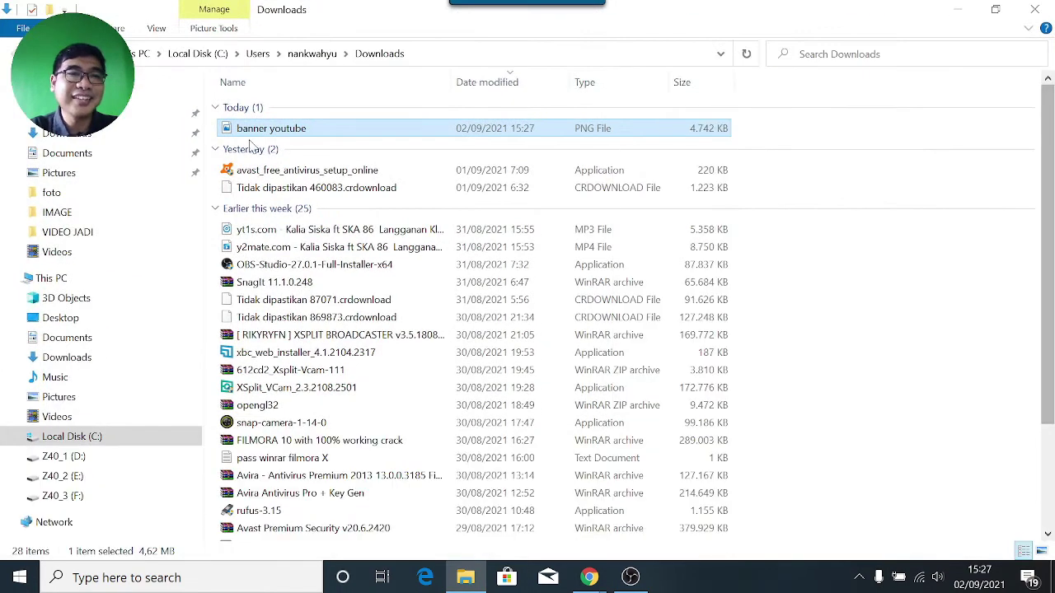
pyautogui.rightClick(272, 129)
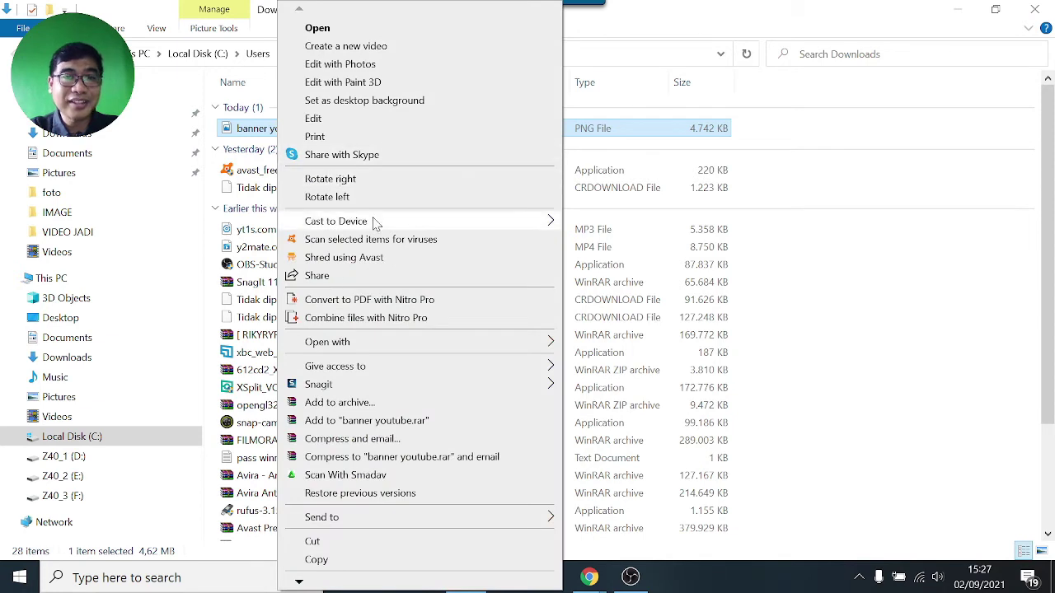
pyautogui.moveTo(420, 350)
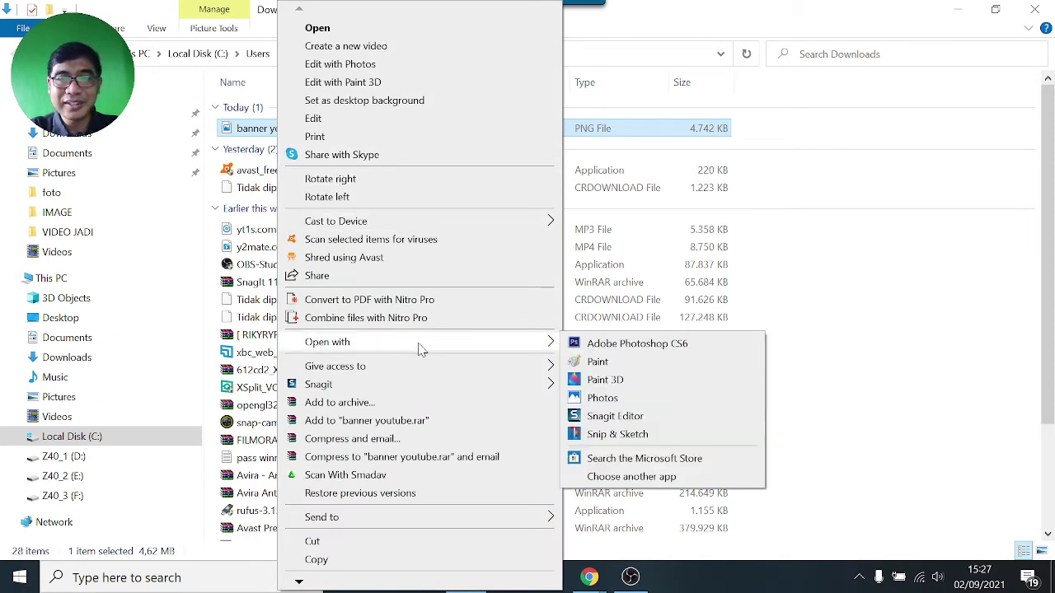
pyautogui.click(611, 366)
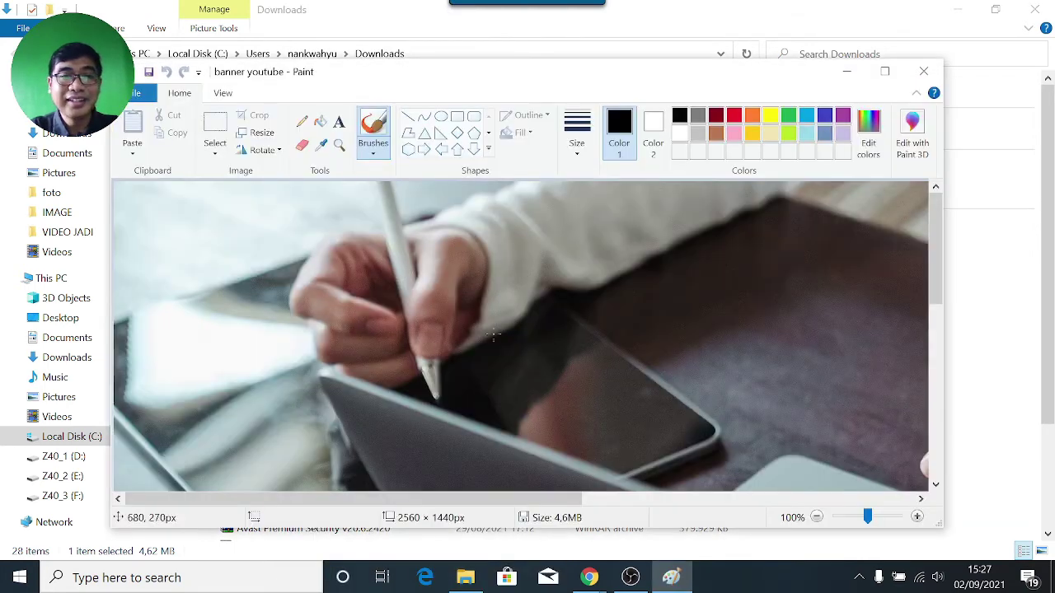
# Inspect the whole banner image in Paint, including its title and subtitle, and return to the browser.
pyautogui.scroll(-5, 530, 350)
pyautogui.scroll(3, 530, 351)
pyautogui.scroll(-3, 530, 350)
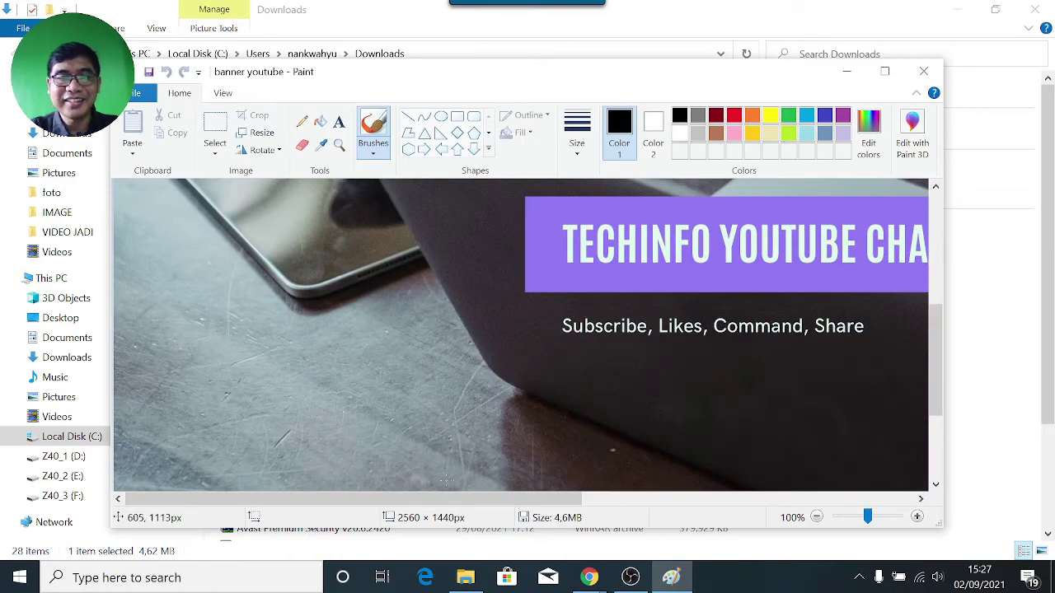
pyautogui.moveTo(441, 497); pyautogui.dragTo(777, 497)
pyautogui.scroll(6, 624, 377)
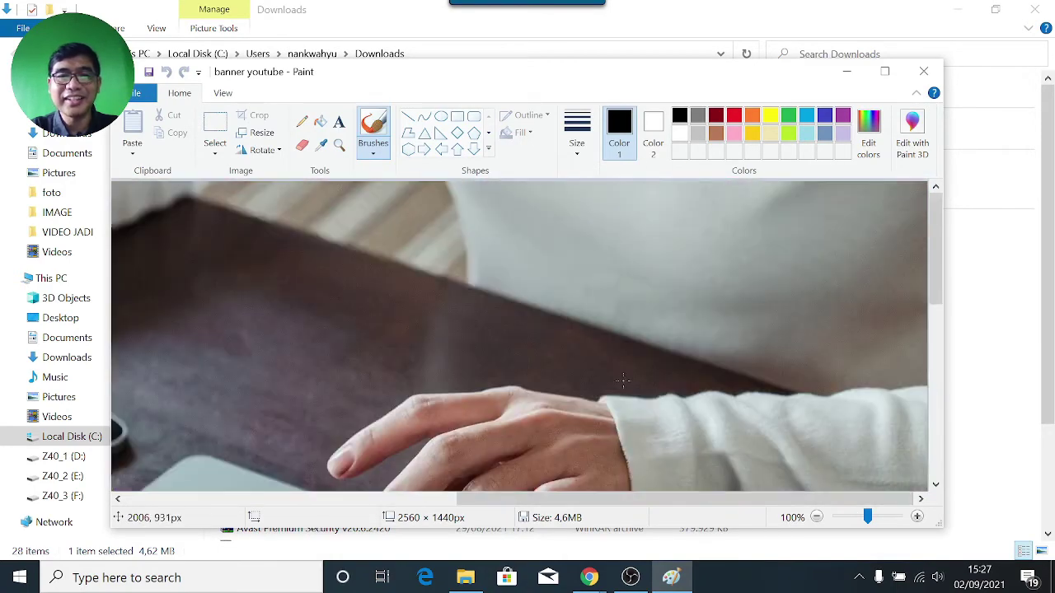
pyautogui.scroll(-3, 624, 376)
pyautogui.moveTo(619, 499); pyautogui.dragTo(288, 499)
pyautogui.scroll(3, 420, 356)
pyautogui.scroll(-10, 420, 356)
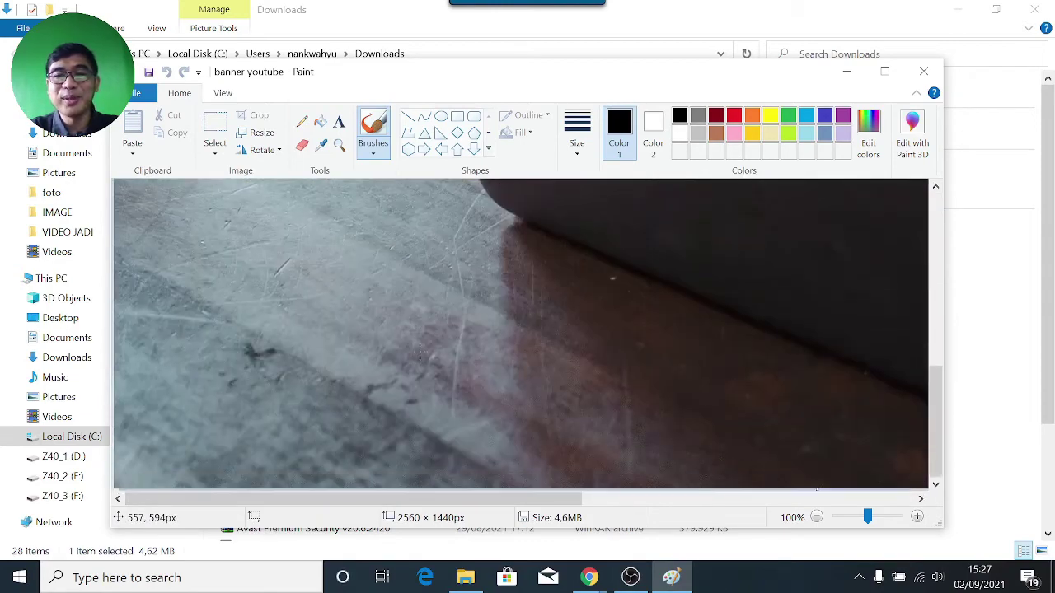
pyautogui.scroll(12, 420, 356)
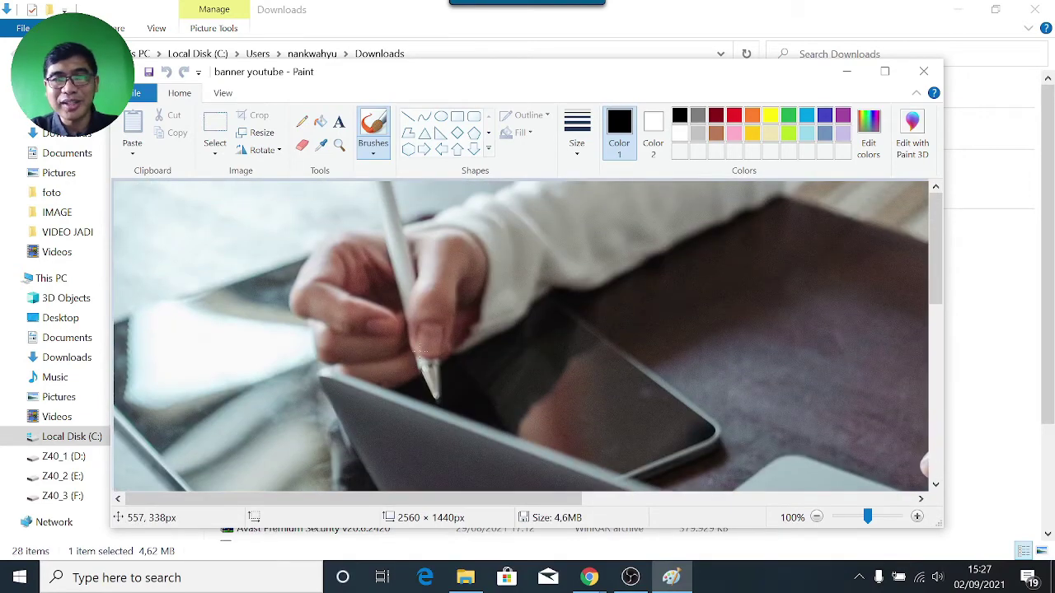
pyautogui.click(923, 70)
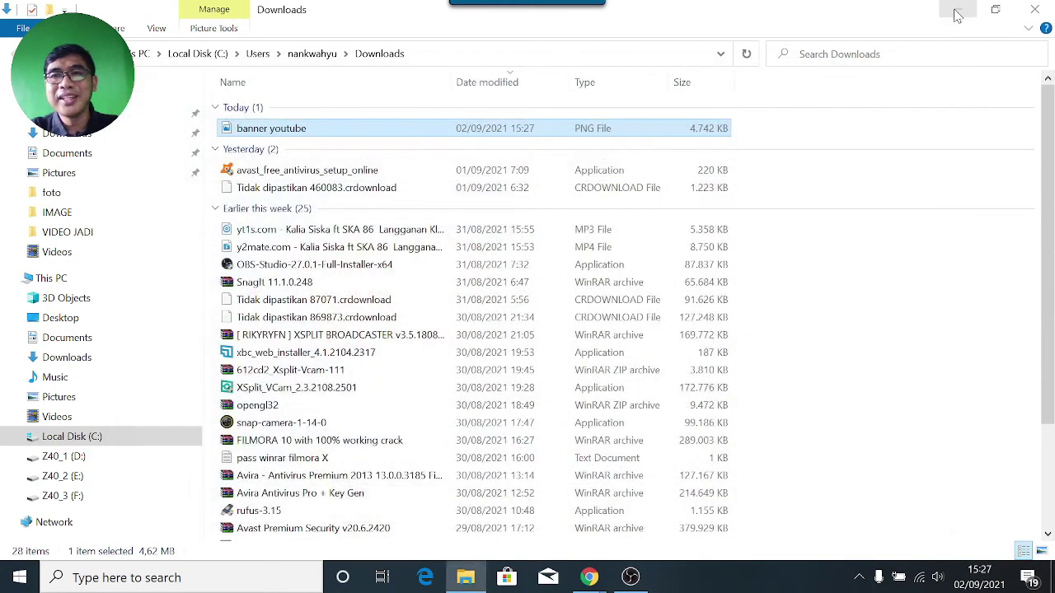
pyautogui.click(955, 15)
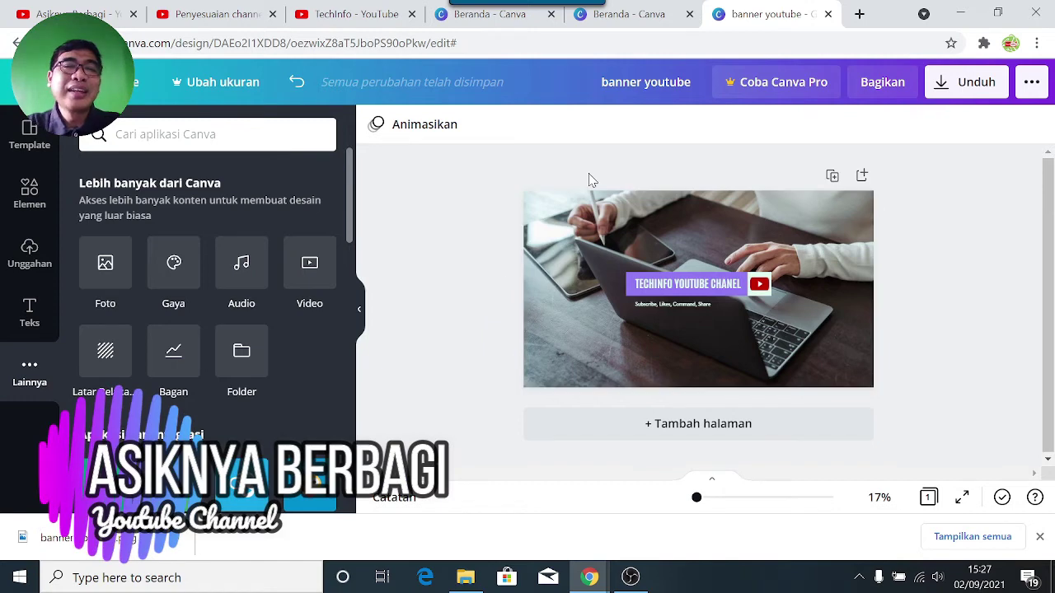
# Switch from the Canva design to the TechInfo channel's customization page and its public YouTube page.
pyautogui.click(218, 17)
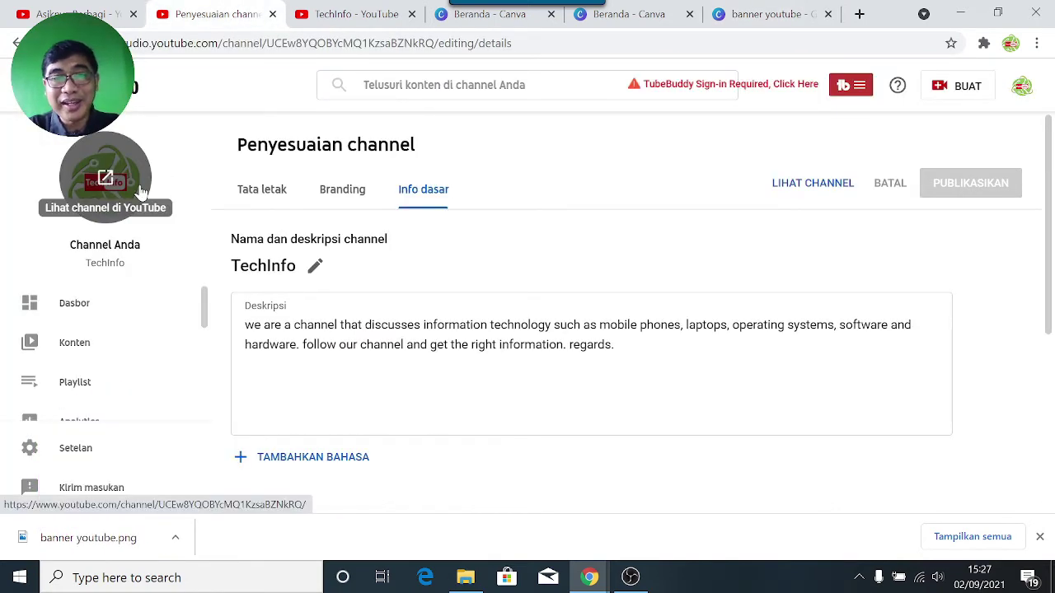
pyautogui.click(301, 22)
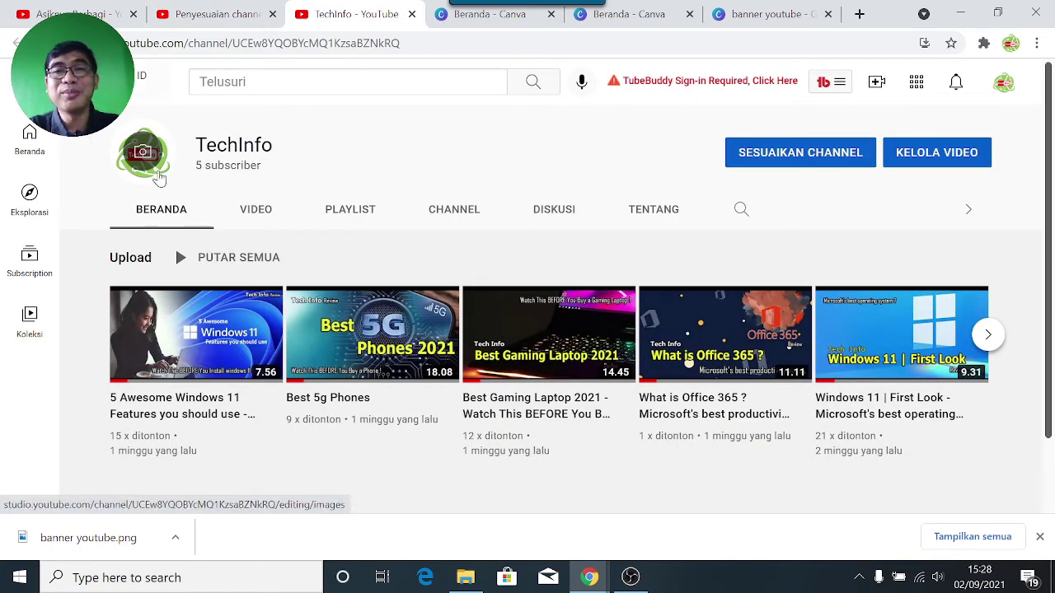
# Return to the Canva home page and search the design types for "logo youtube".
pyautogui.click(750, 16)
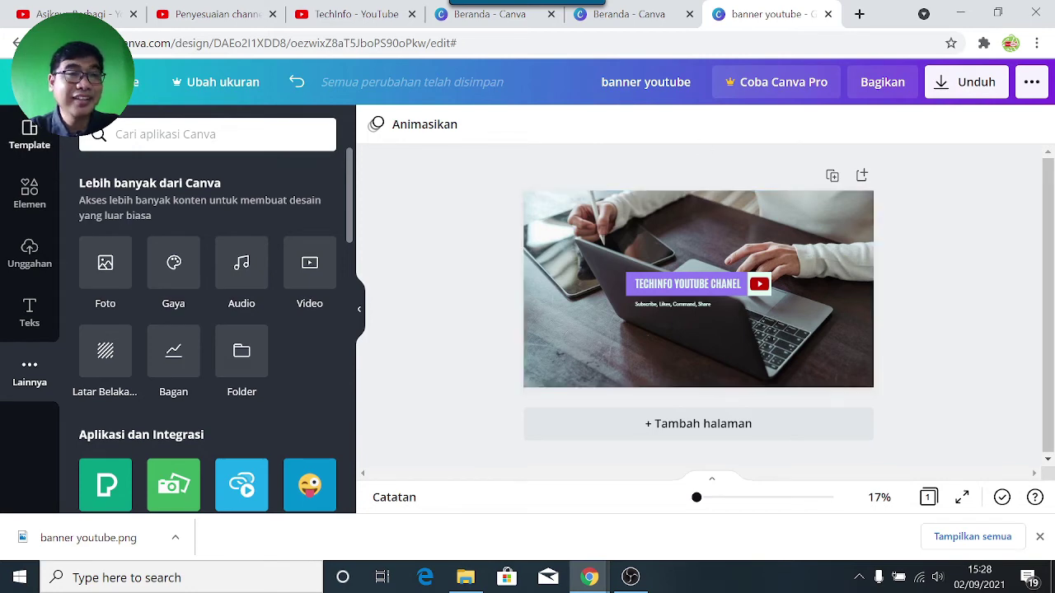
pyautogui.click(111, 81)
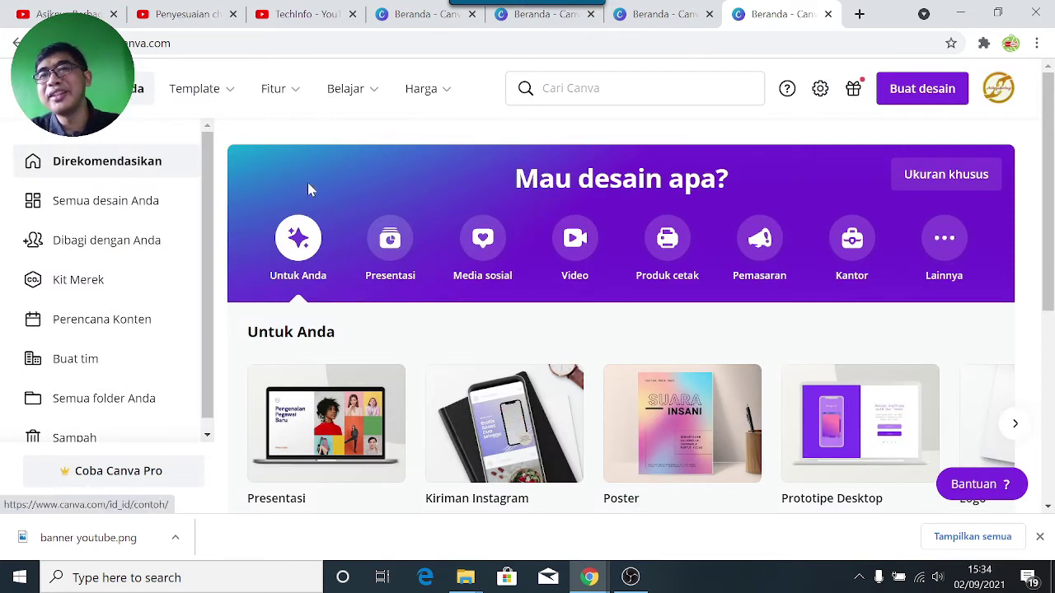
pyautogui.click(913, 97)
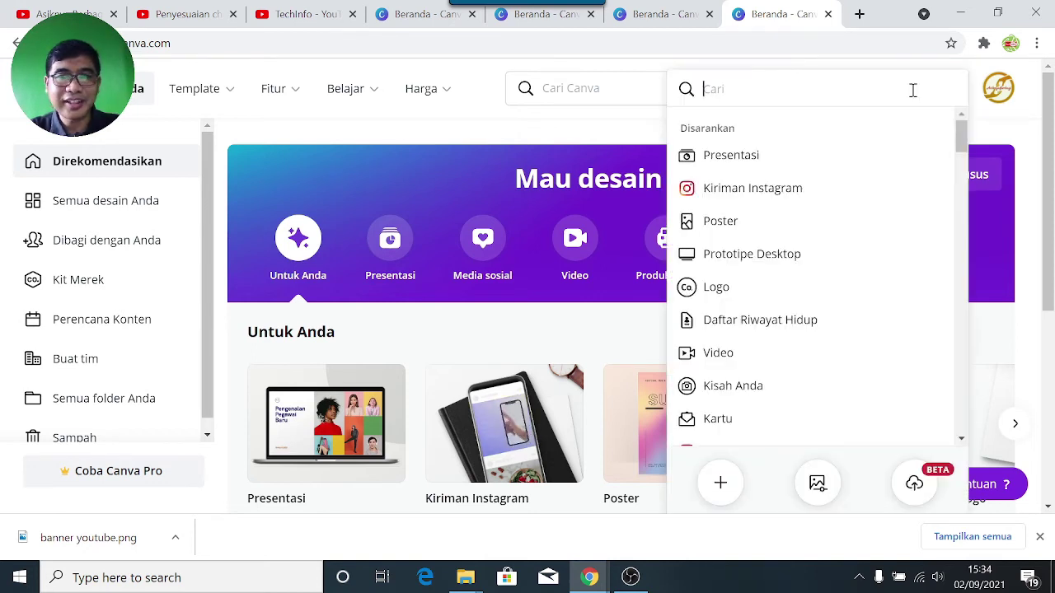
pyautogui.write('logo')
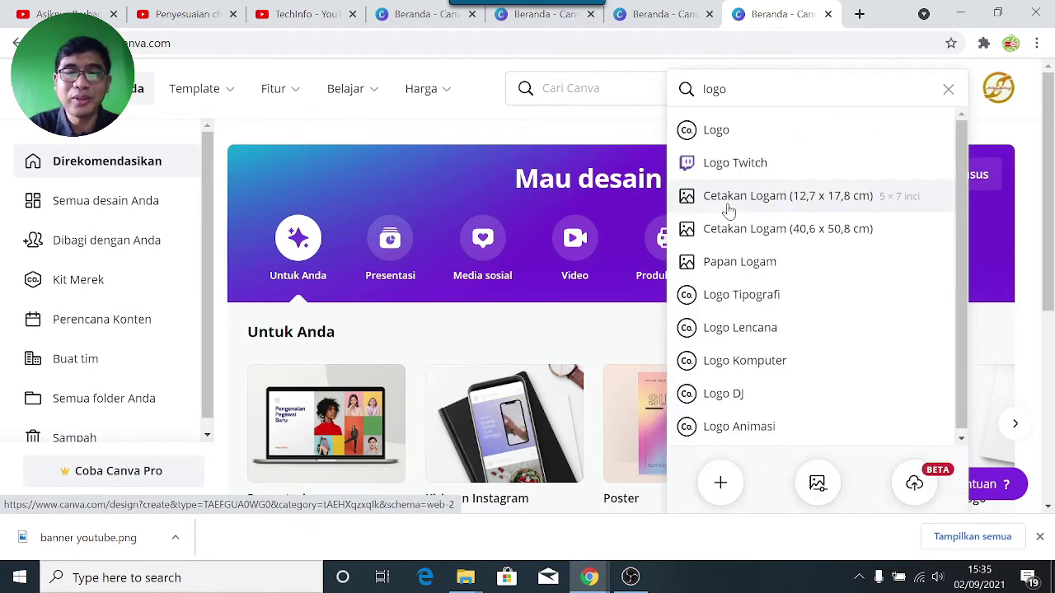
pyautogui.write('youtube')
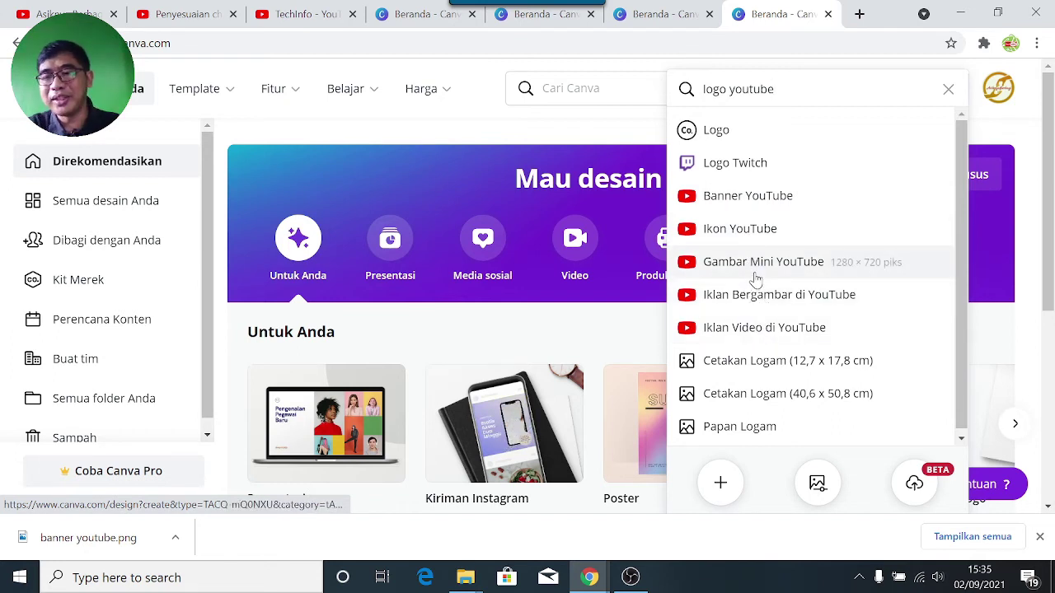
# Shorten the design type search to "logo" and create a blank 500 × 500 px Logo design.
pyautogui.press('BackSpace')
pyautogui.press('BackSpace')
pyautogui.press('BackSpace')
pyautogui.press('BackSpace')
pyautogui.press('BackSpace')
pyautogui.press('BackSpace')
pyautogui.press('BackSpace')
pyautogui.press('BackSpace')
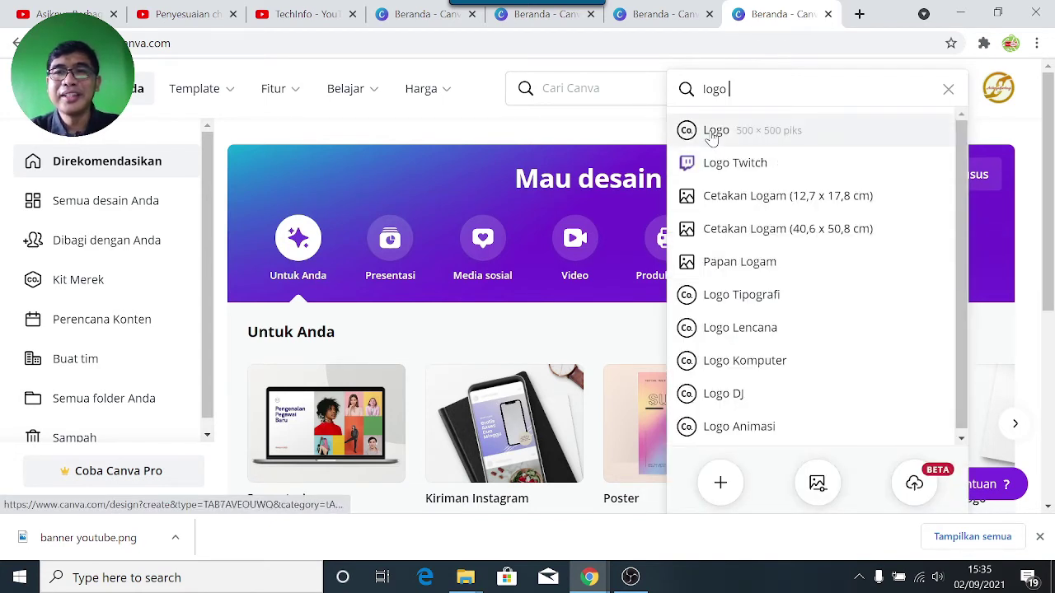
pyautogui.click(713, 132)
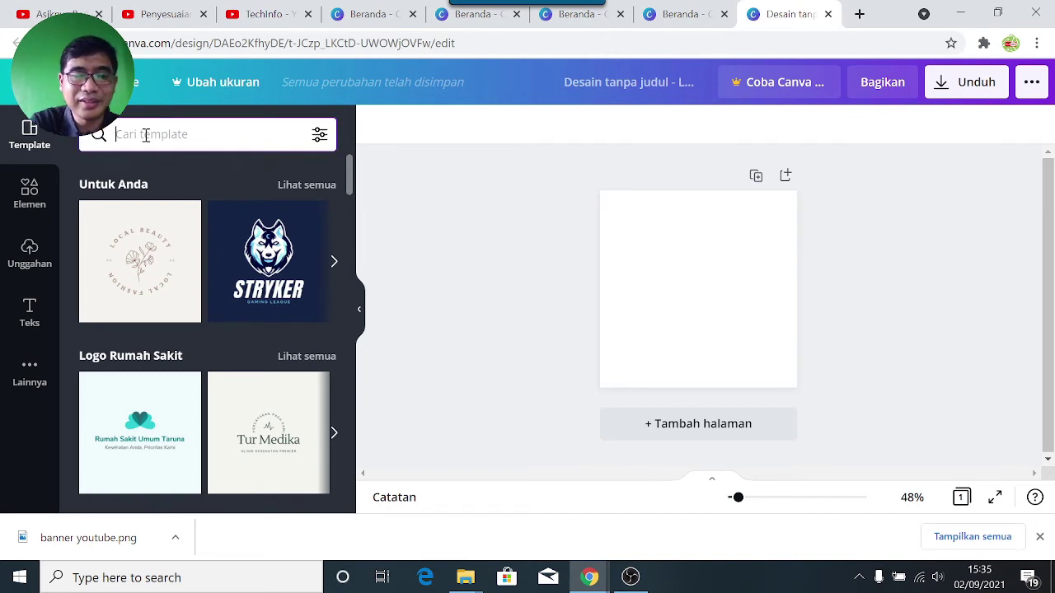
# Search the logo templates for "technology".
pyautogui.write('te')
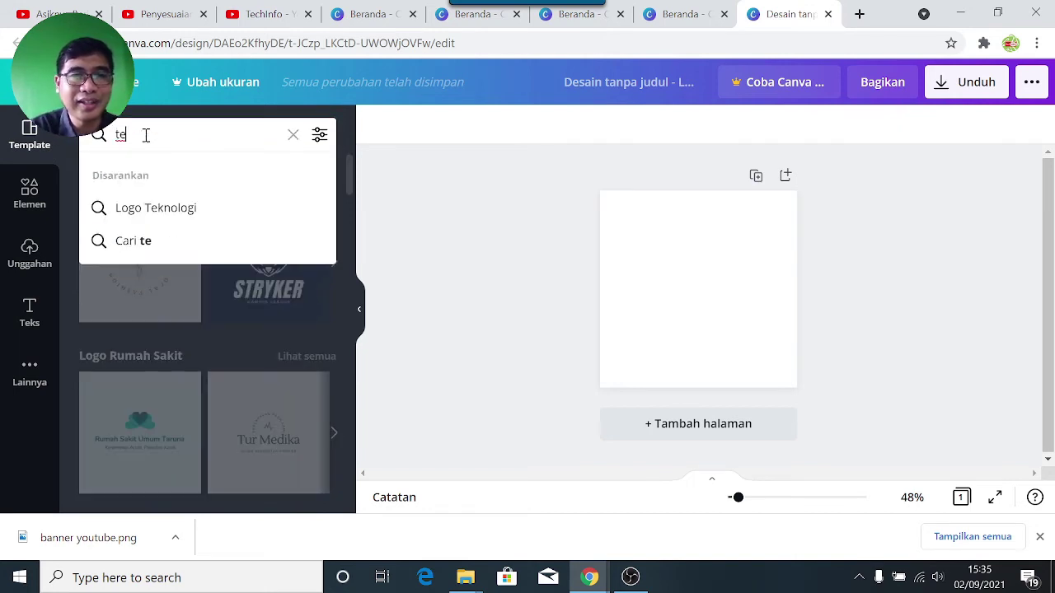
pyautogui.write('chlo')
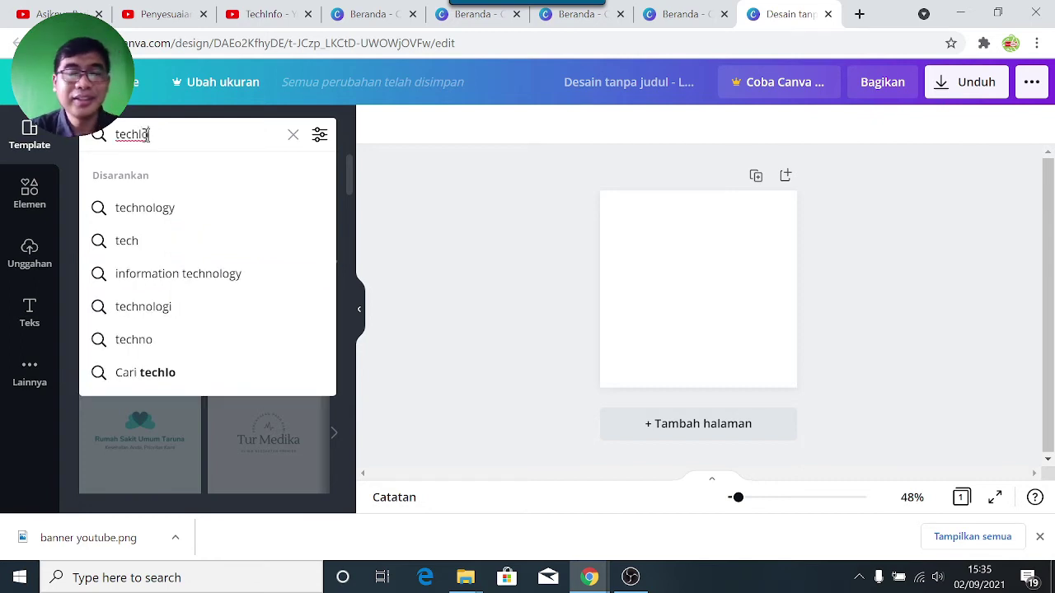
pyautogui.click(162, 209)
# Browse the technology logo templates and apply the free Longarrow Techco template to the blank page.
pyautogui.scroll(-4, 226, 362)
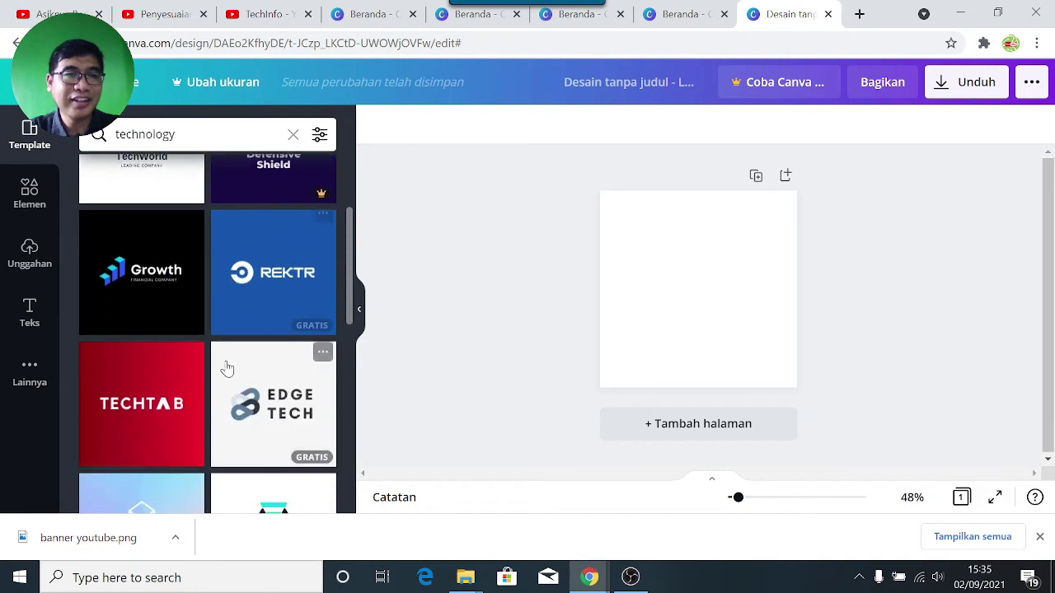
pyautogui.scroll(-6, 222, 379)
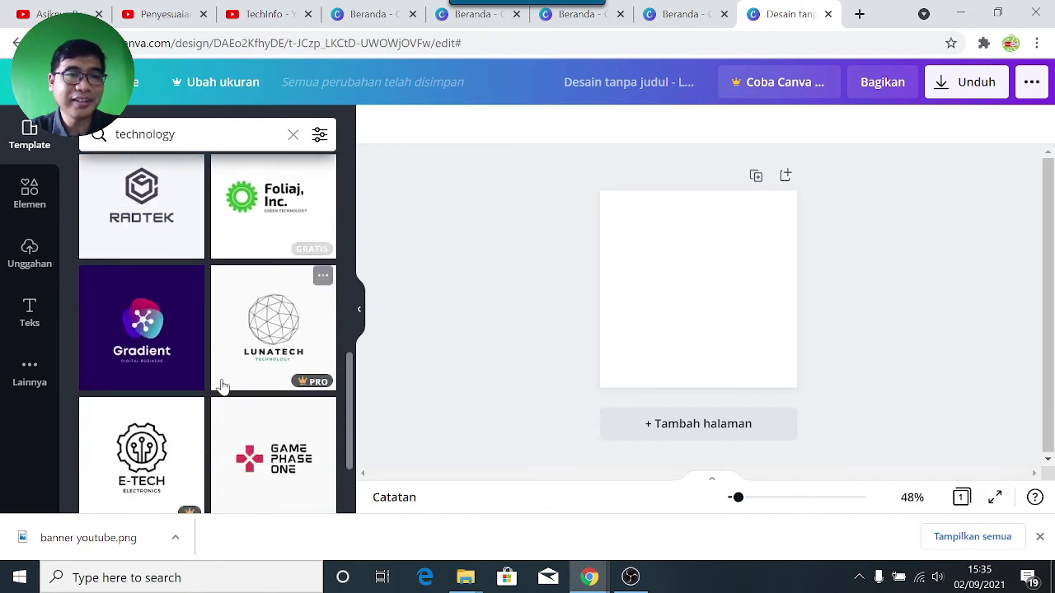
pyautogui.scroll(-8, 216, 403)
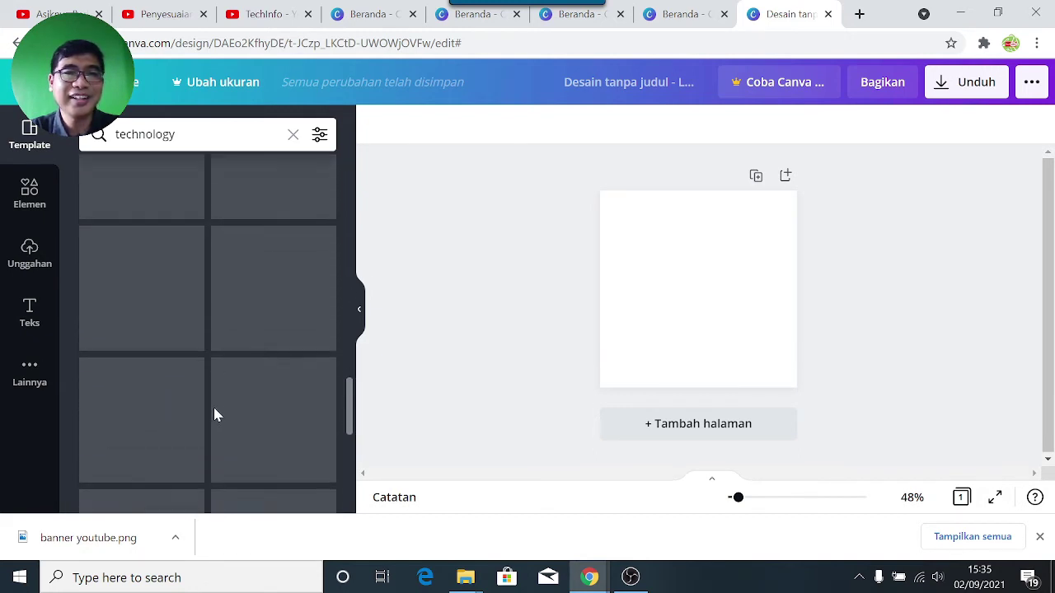
pyautogui.scroll(15, 213, 408)
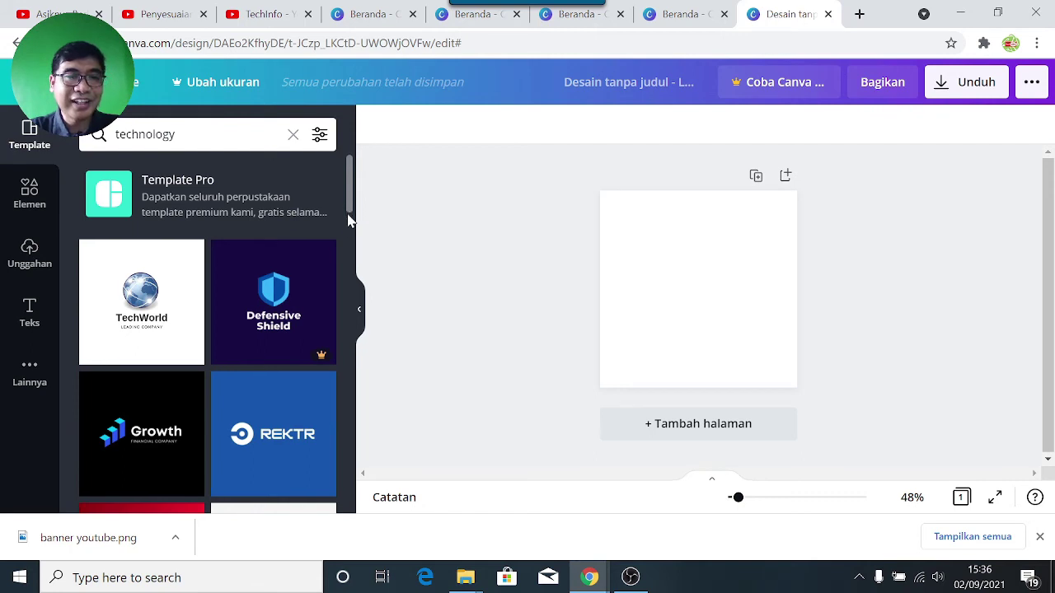
pyautogui.moveTo(348, 218); pyautogui.dragTo(352, 505)
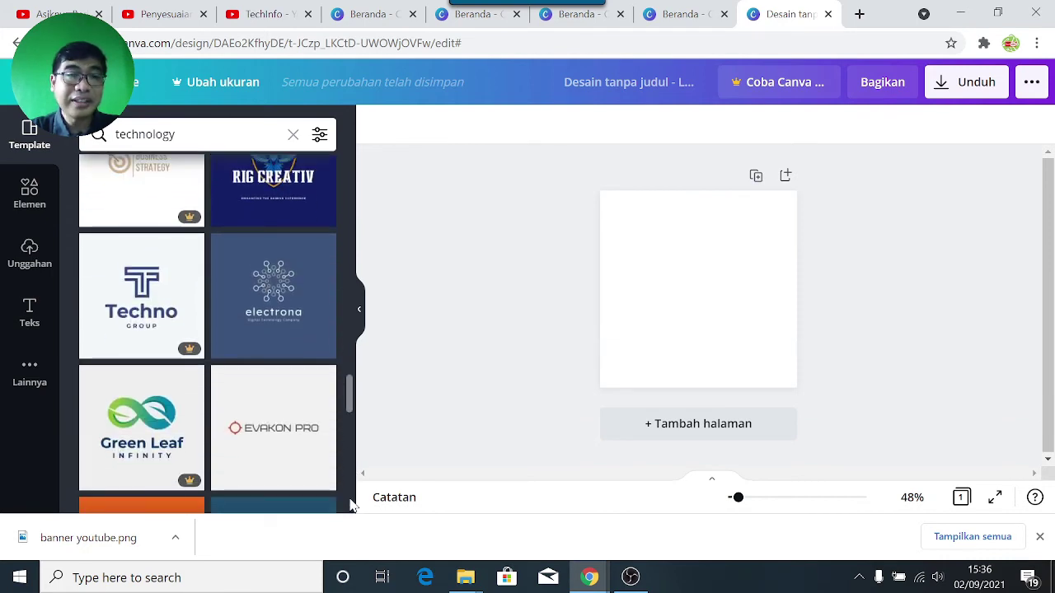
pyautogui.moveTo(352, 409); pyautogui.dragTo(352, 277)
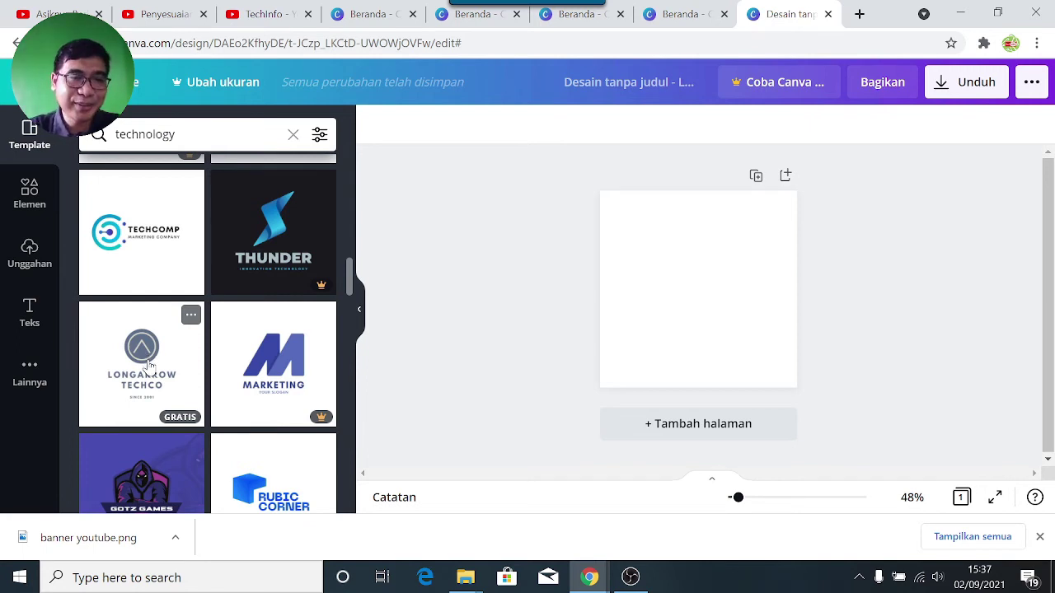
pyautogui.click(149, 365)
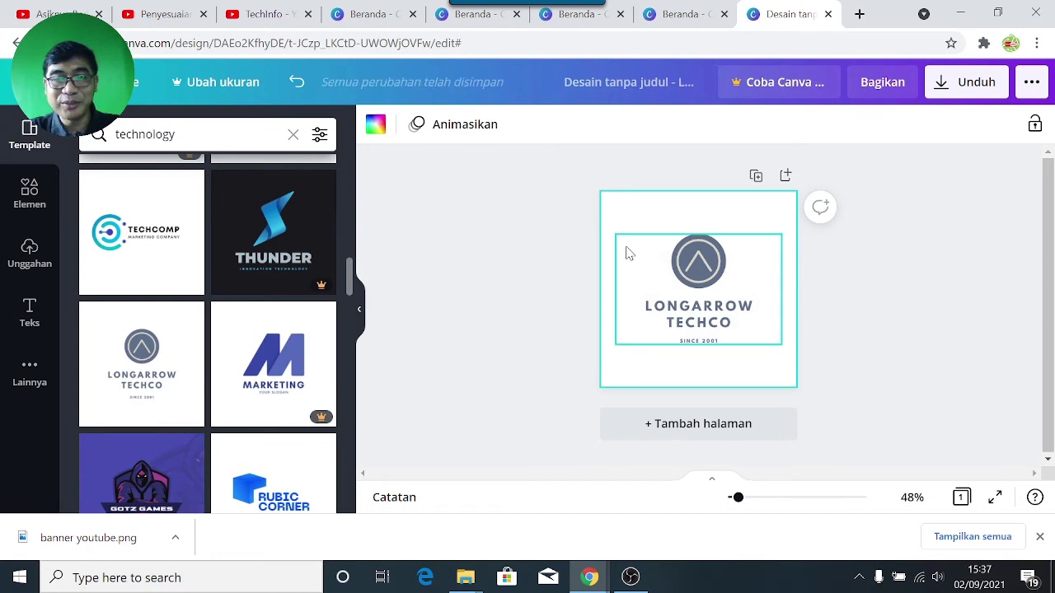
# Replace the company name under the round emblem with "TECHINFO".
pyautogui.click(698, 321)
pyautogui.click(697, 321)
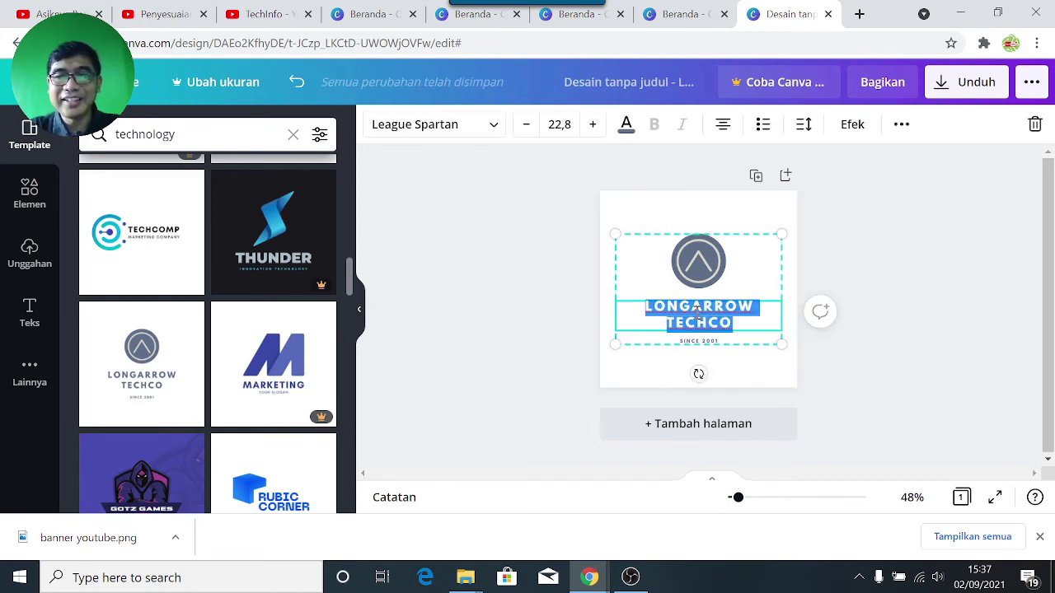
pyautogui.write('T')
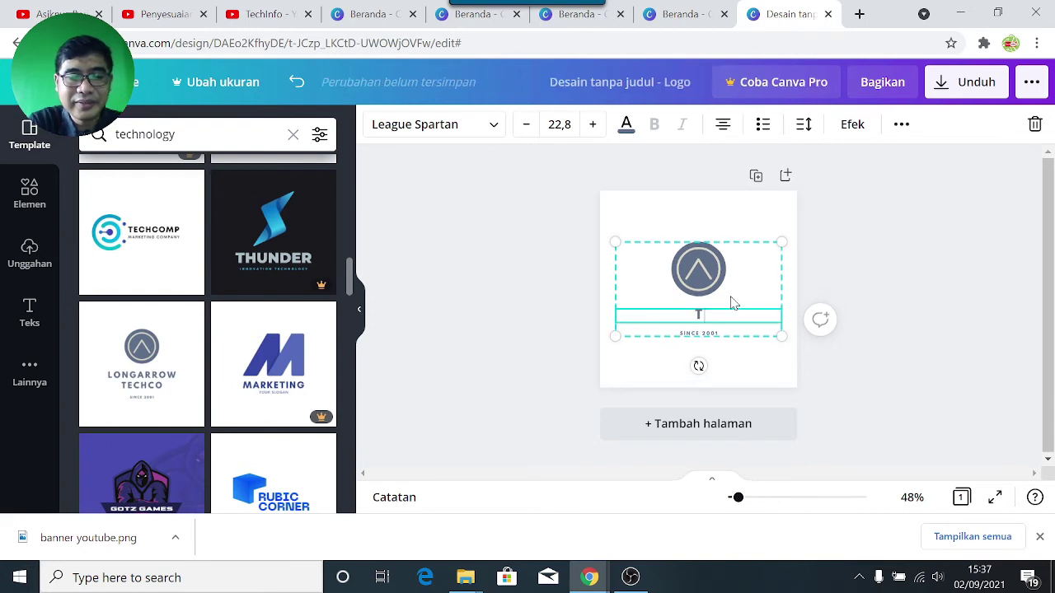
pyautogui.write('ECH')
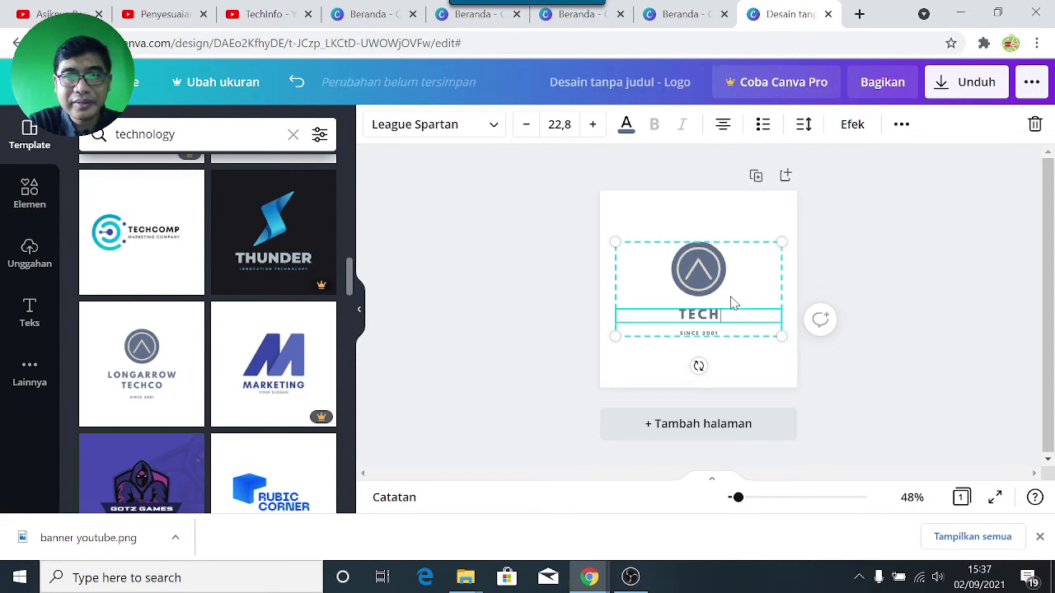
pyautogui.write(' IN')
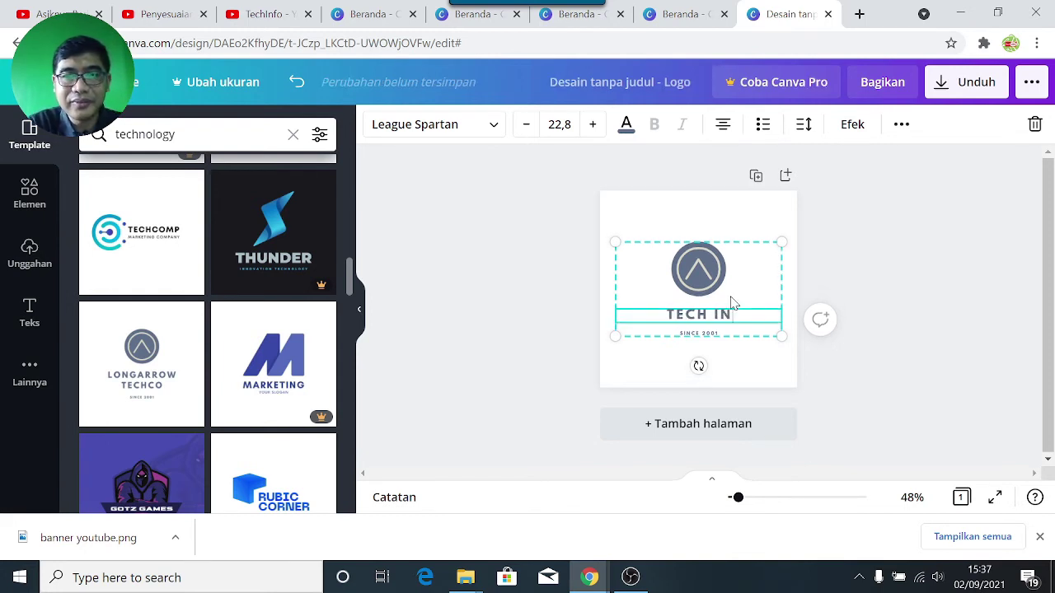
pyautogui.press('BackSpace')
pyautogui.press('BackSpace')
pyautogui.press('BackSpace')
pyautogui.write('INFO')
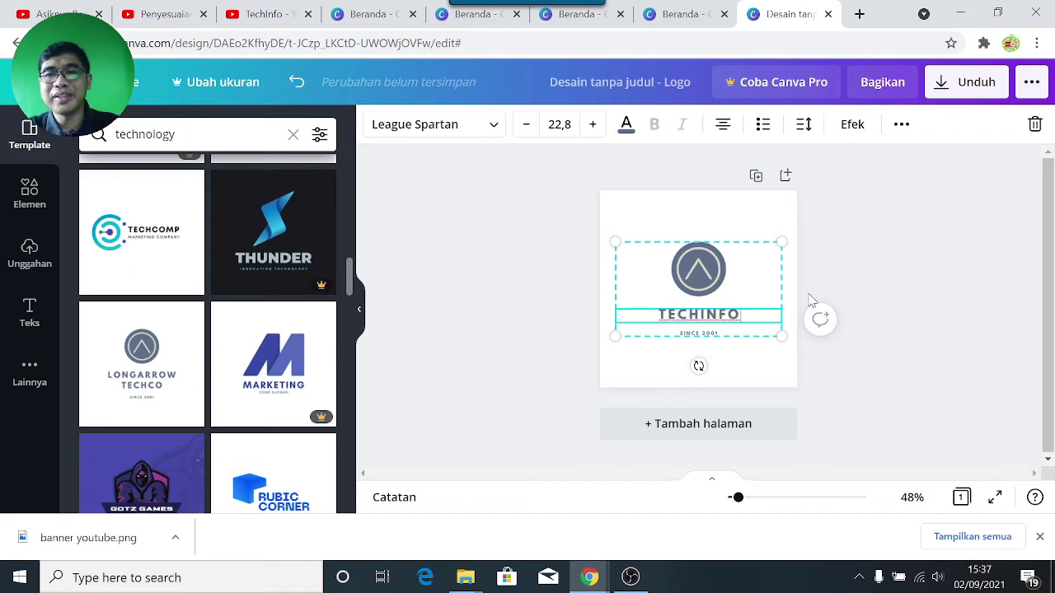
pyautogui.click(903, 318)
# Delete the "SINCE 2001" line and move the emblem and name group slightly up on the page.
pyautogui.click(708, 337)
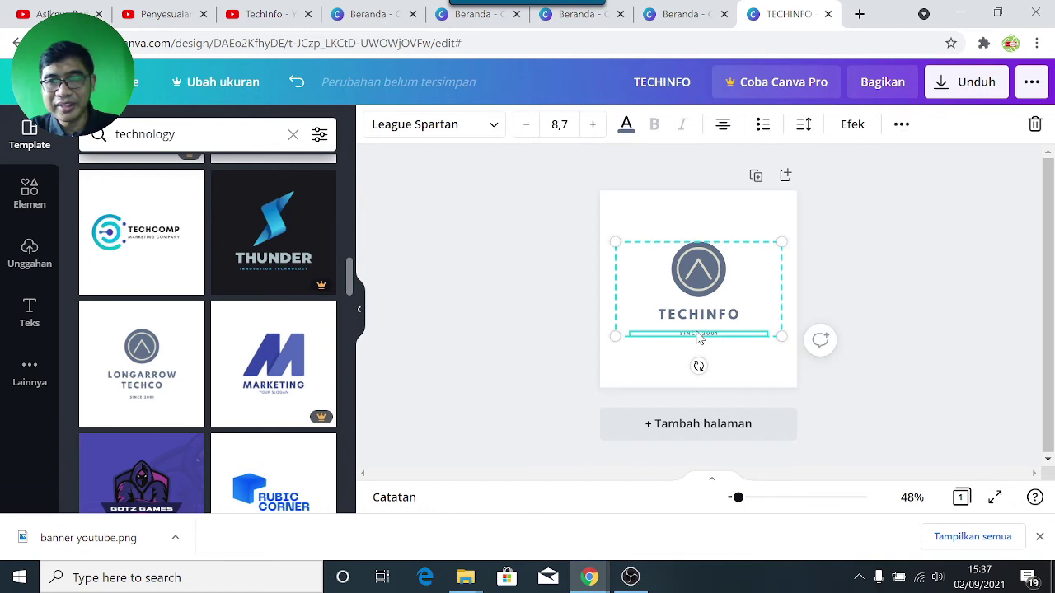
pyautogui.press('Delete')
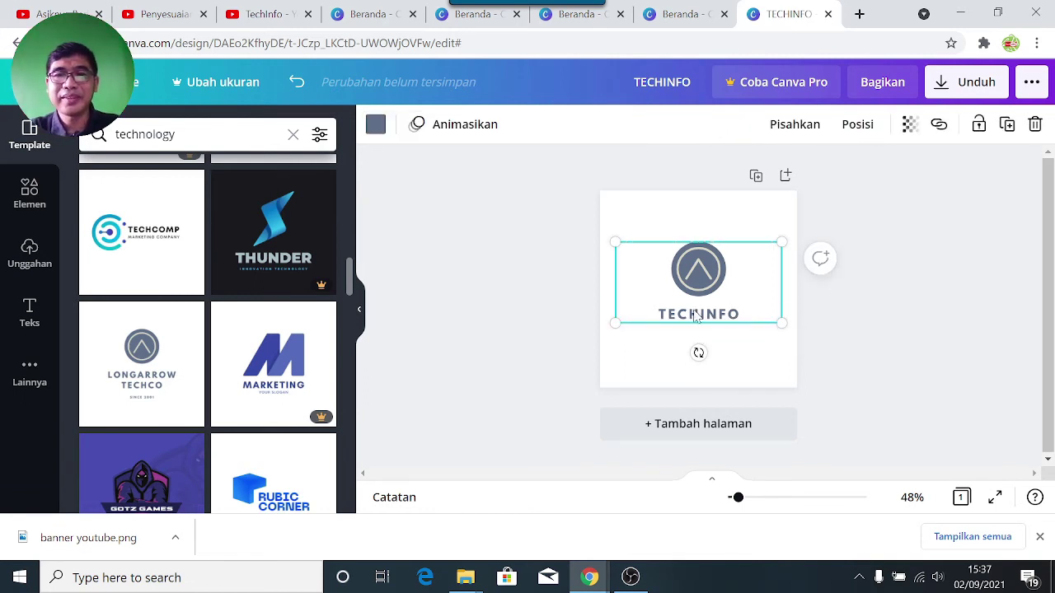
pyautogui.click(699, 318)
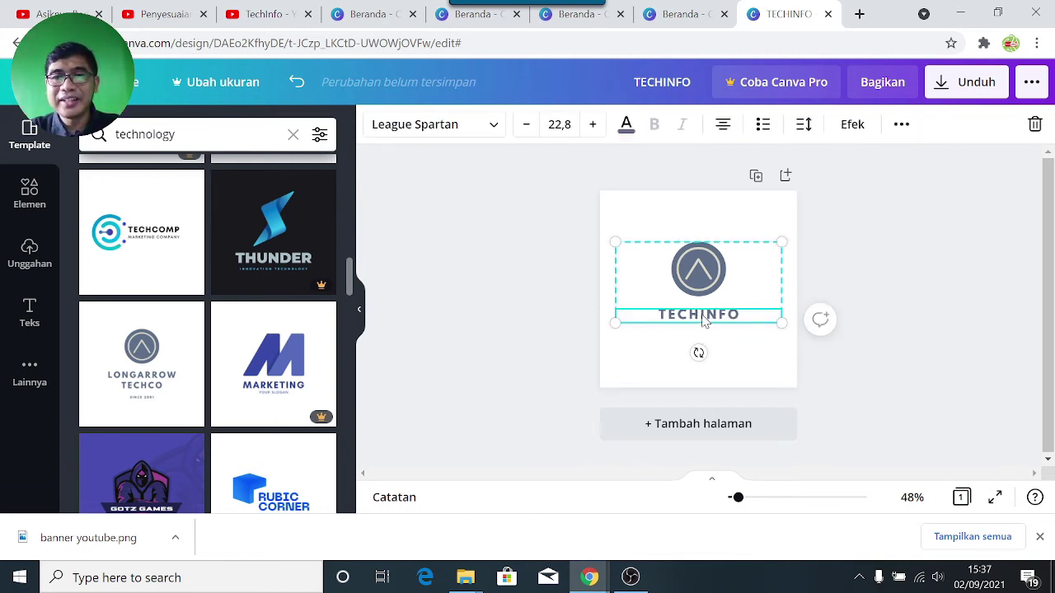
pyautogui.moveTo(705, 322); pyautogui.dragTo(699, 311)
pyautogui.click(869, 309)
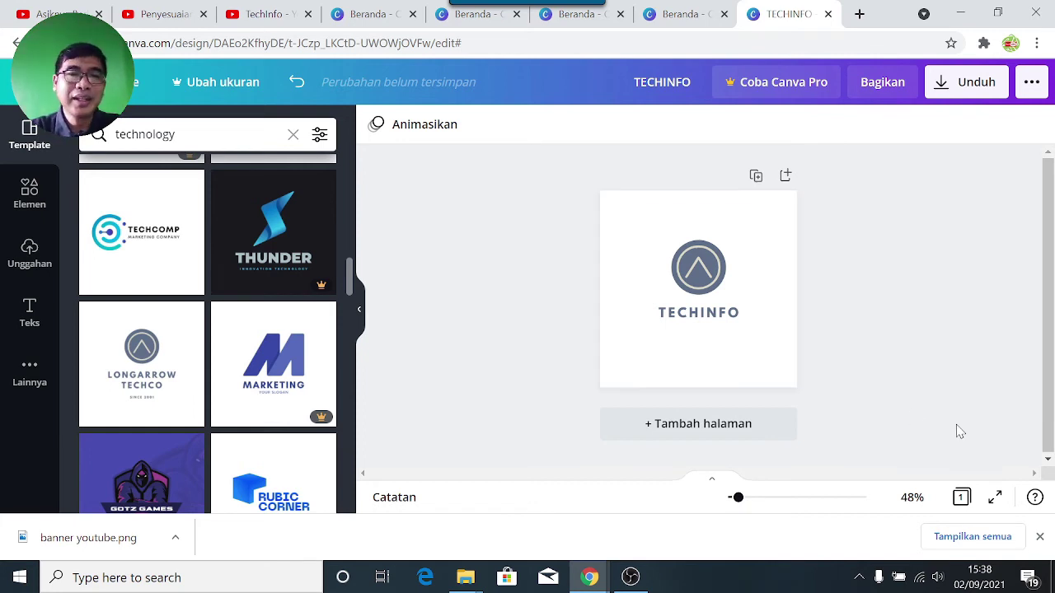
pyautogui.click(33, 206)
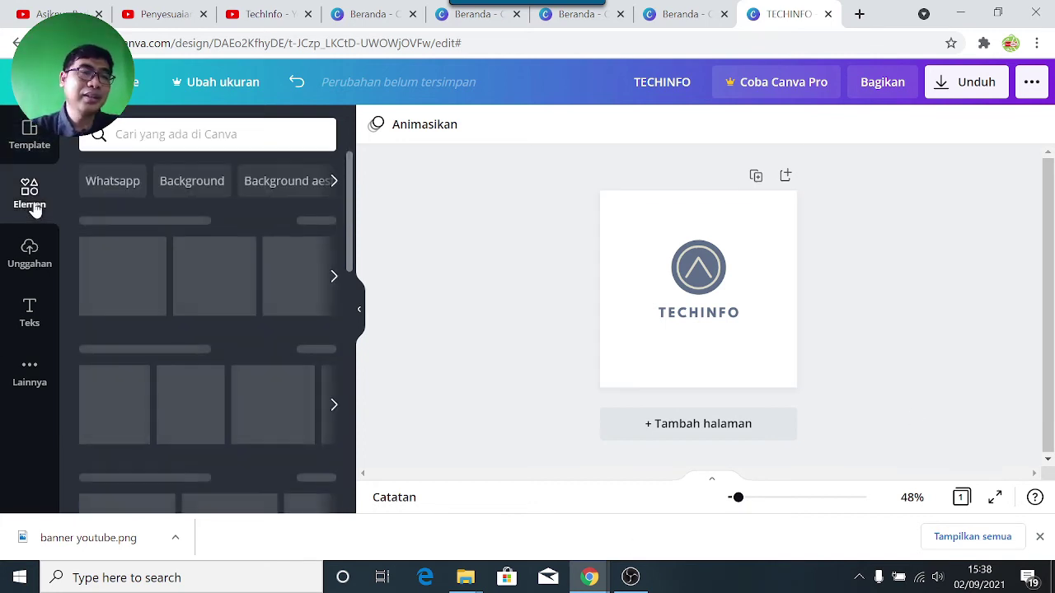
pyautogui.click(30, 254)
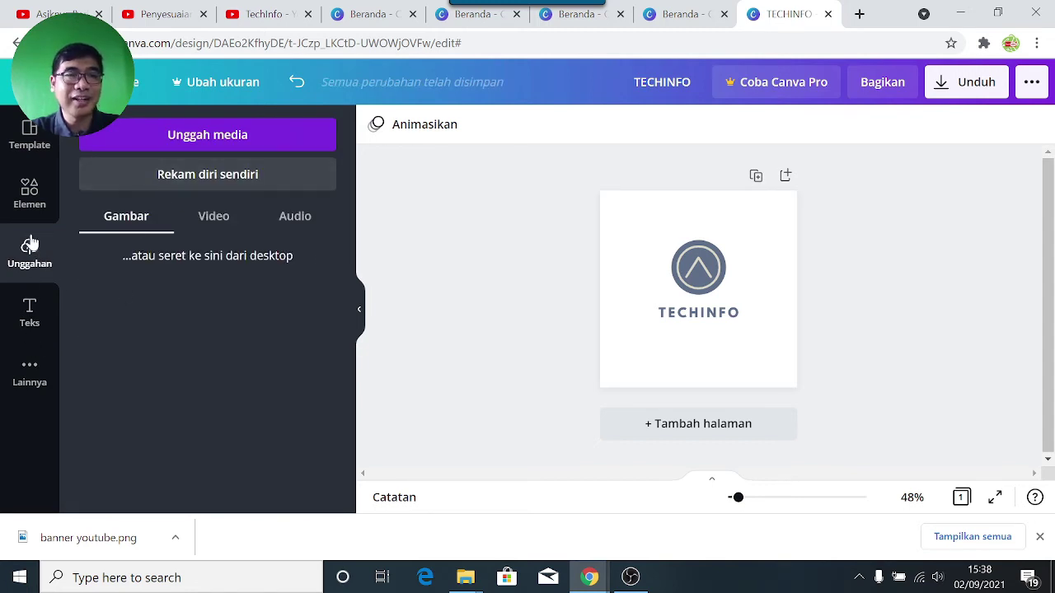
pyautogui.click(33, 204)
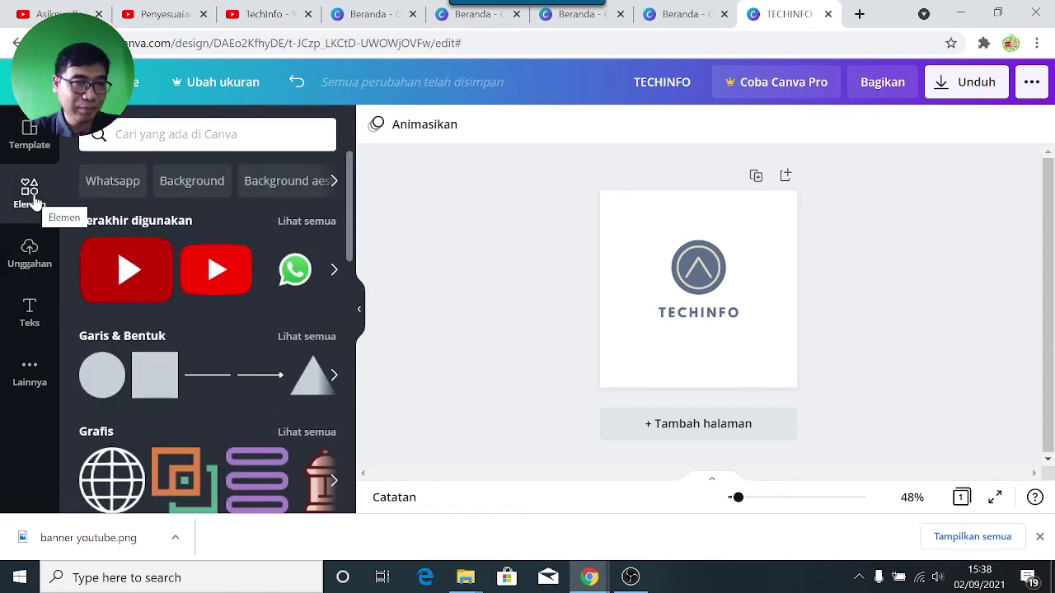
pyautogui.click(38, 252)
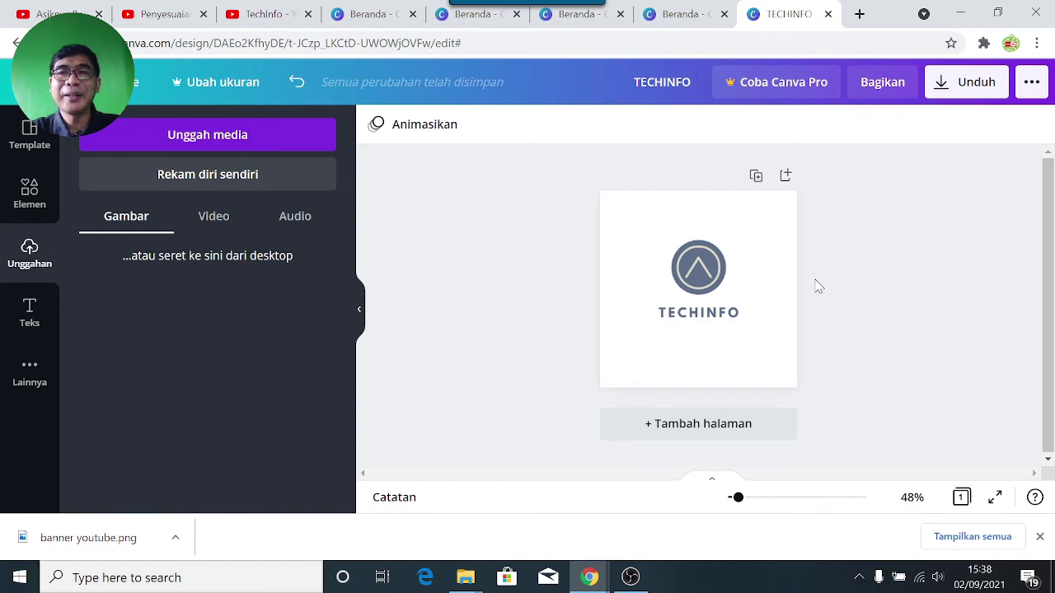
# Rename the design as "logo techinfo".
pyautogui.click(637, 85)
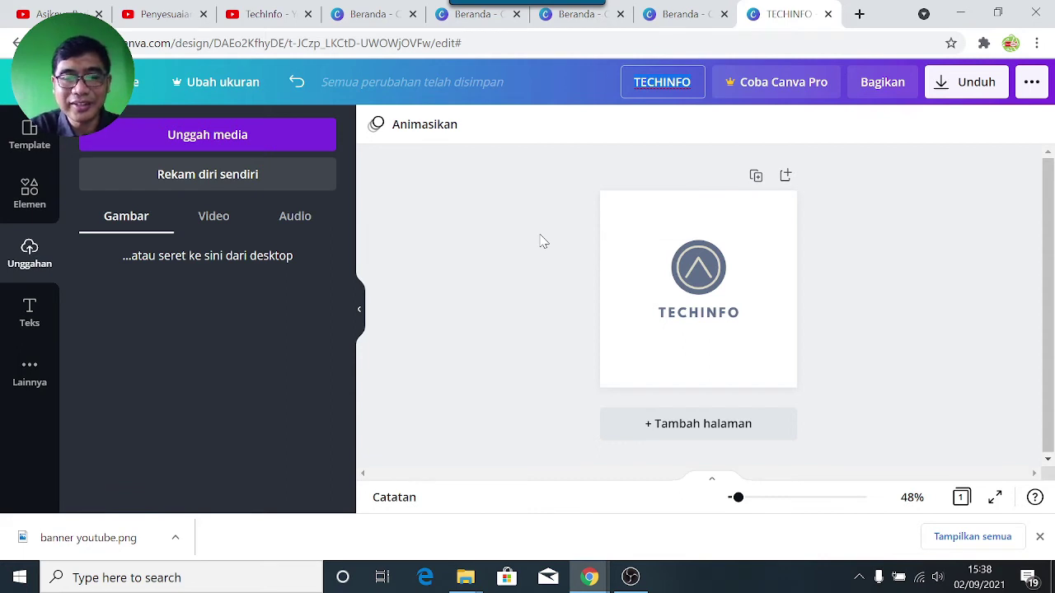
pyautogui.hotkey('ctrl', 'a')
pyautogui.press('BackSpace')
pyautogui.write('logo')
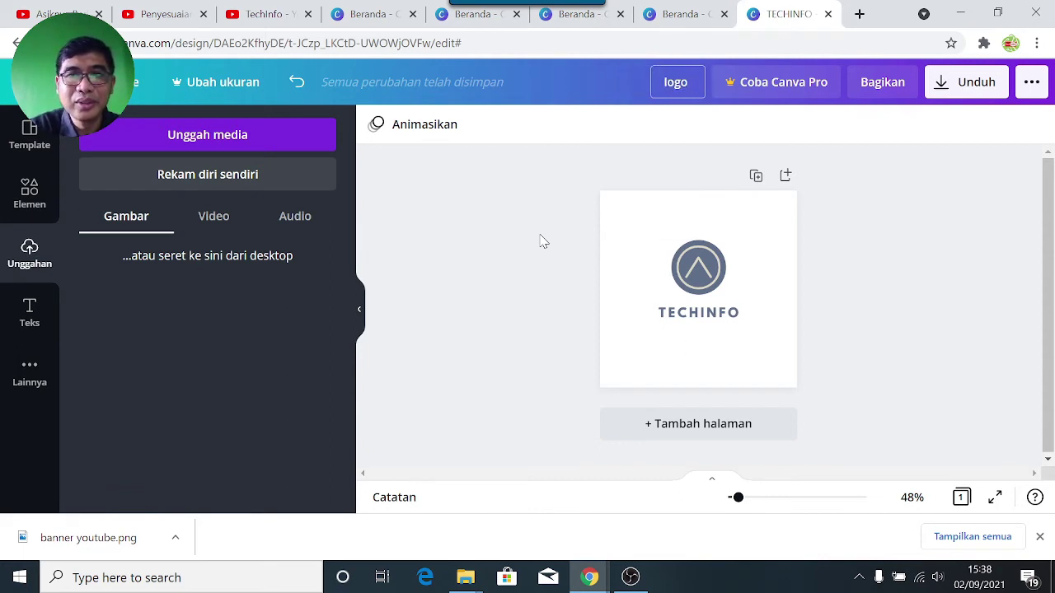
pyautogui.write(' techinfo')
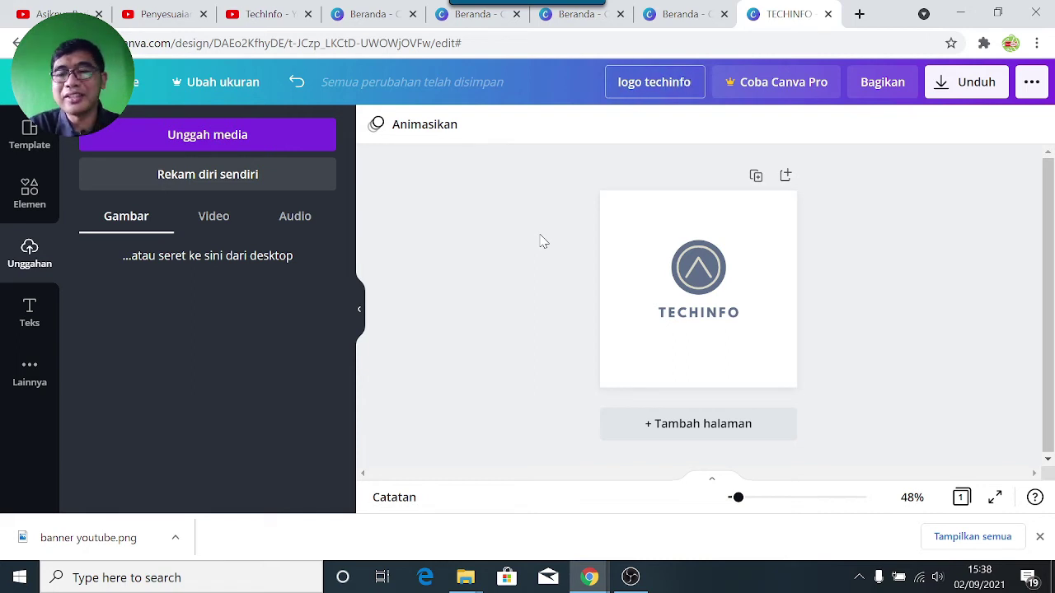
pyautogui.press('Return')
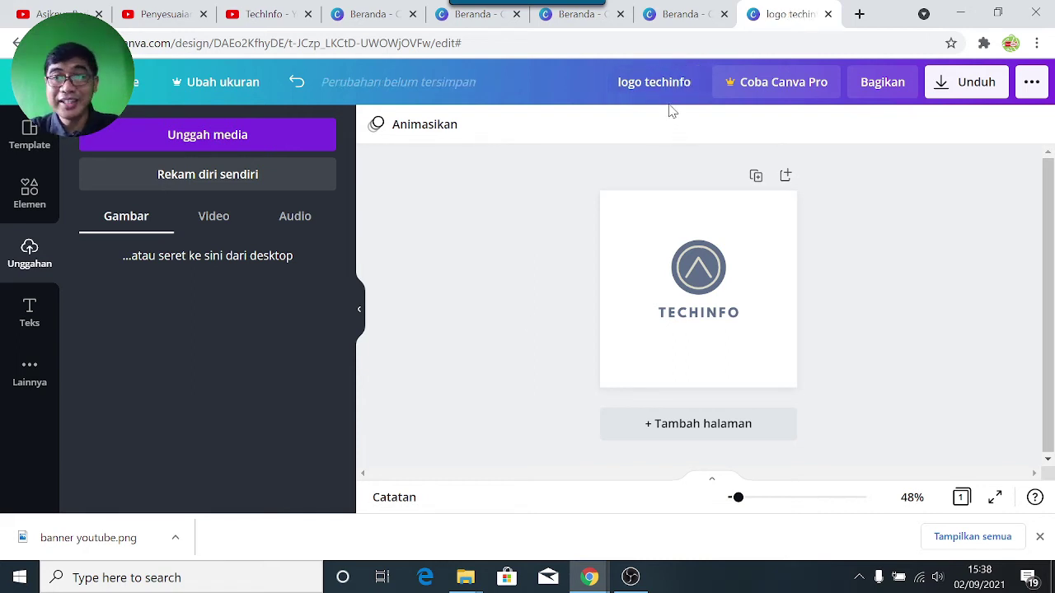
# Check the download settings for the logo design and close them without downloading.
pyautogui.click(960, 82)
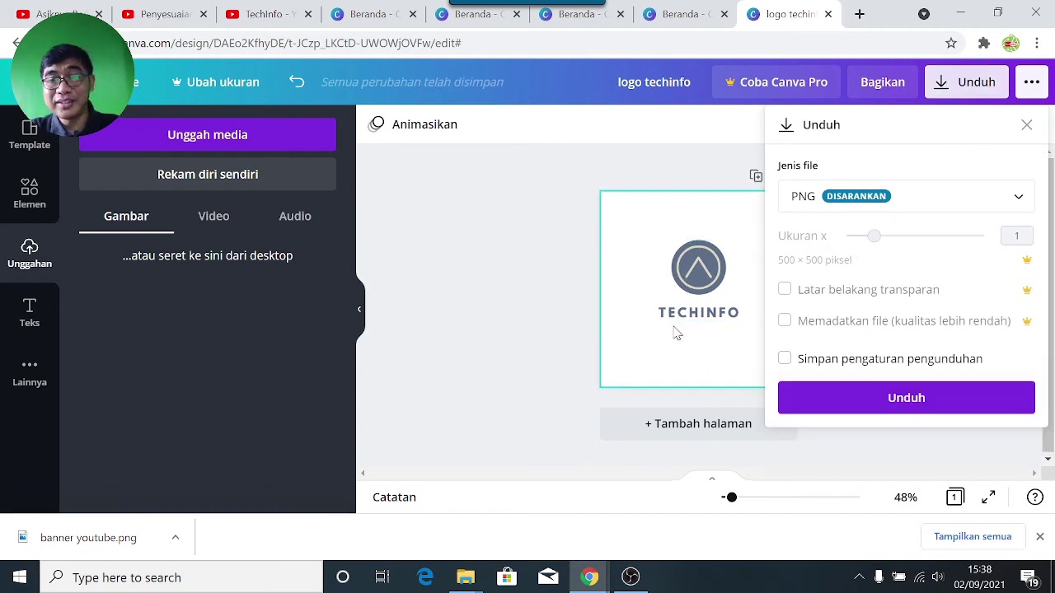
pyautogui.click(504, 281)
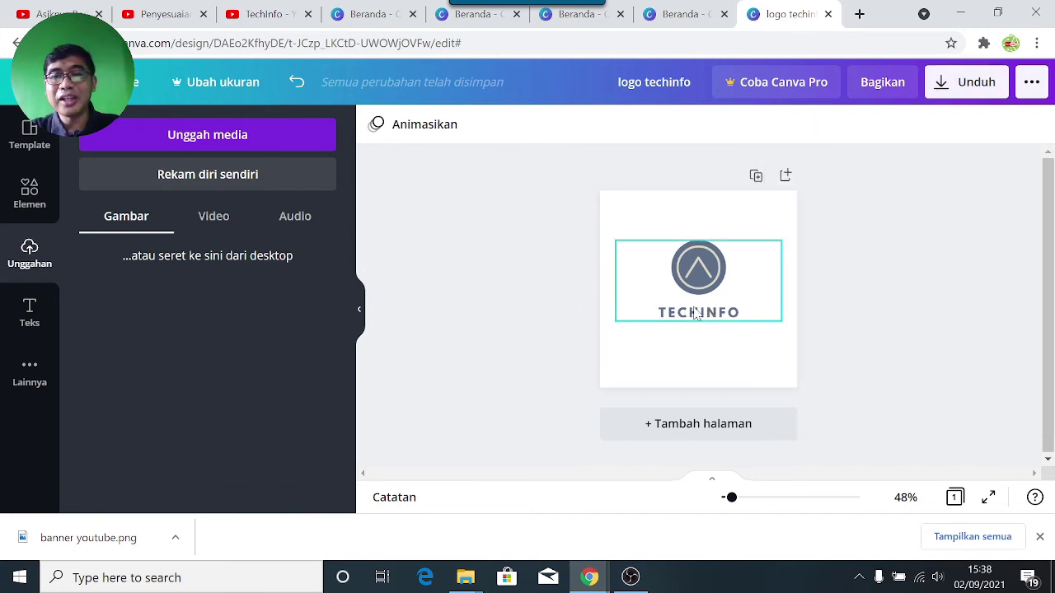
pyautogui.click(704, 285)
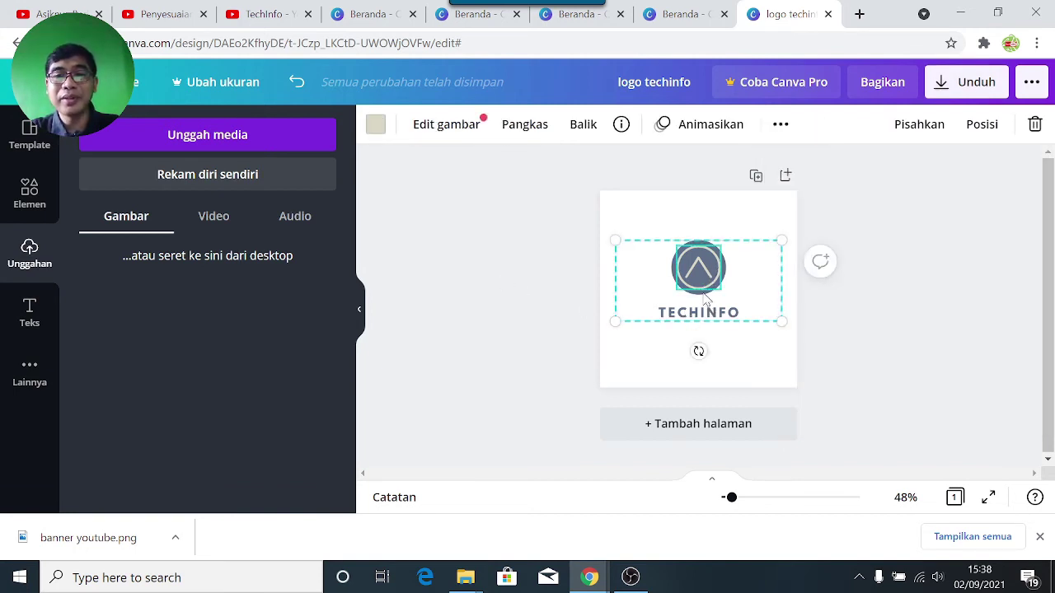
pyautogui.click(705, 296)
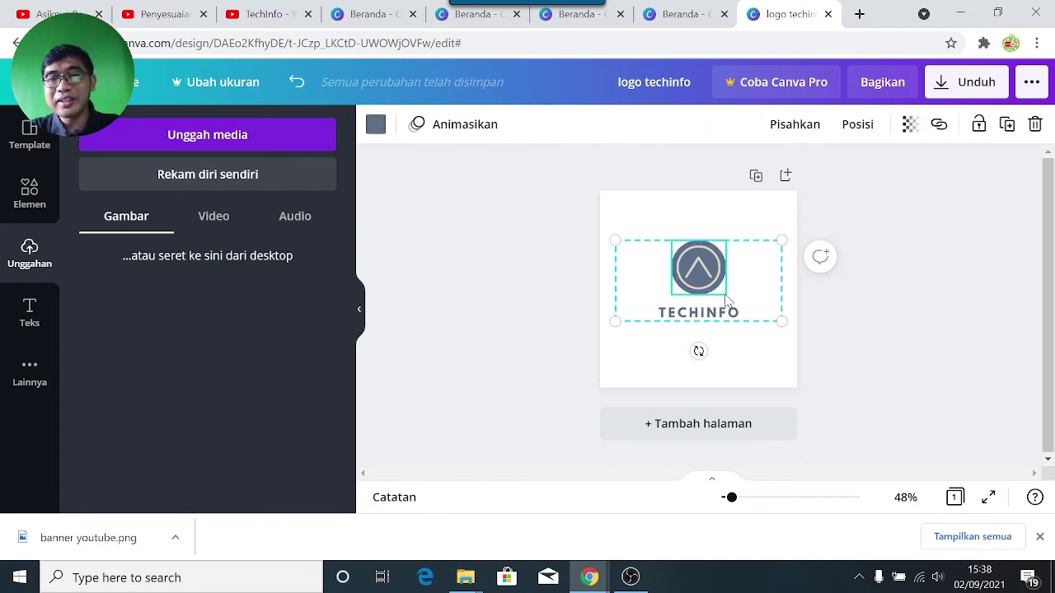
pyautogui.click(893, 305)
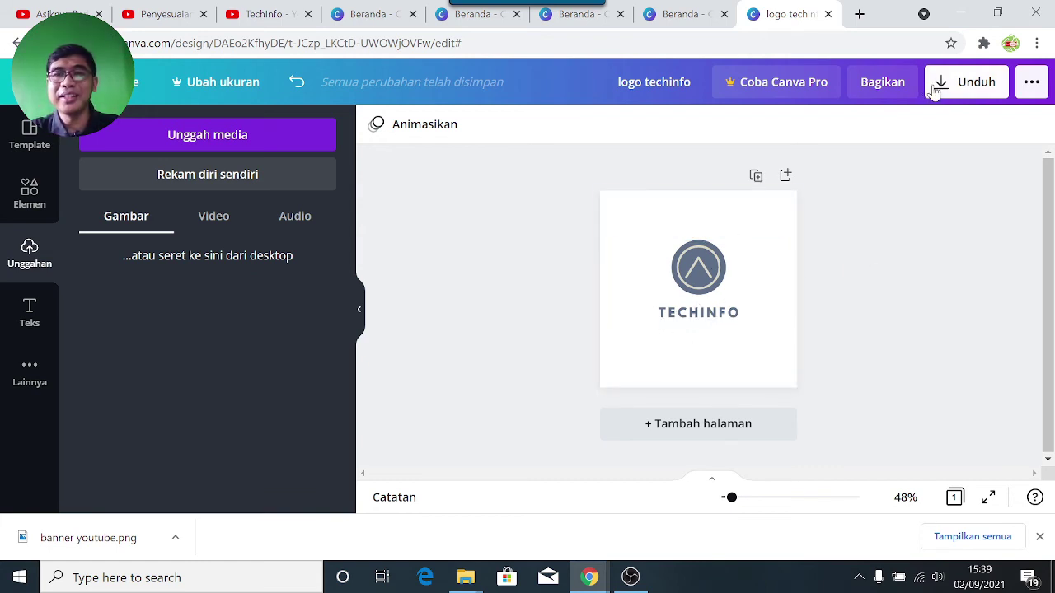
pyautogui.click(265, 14)
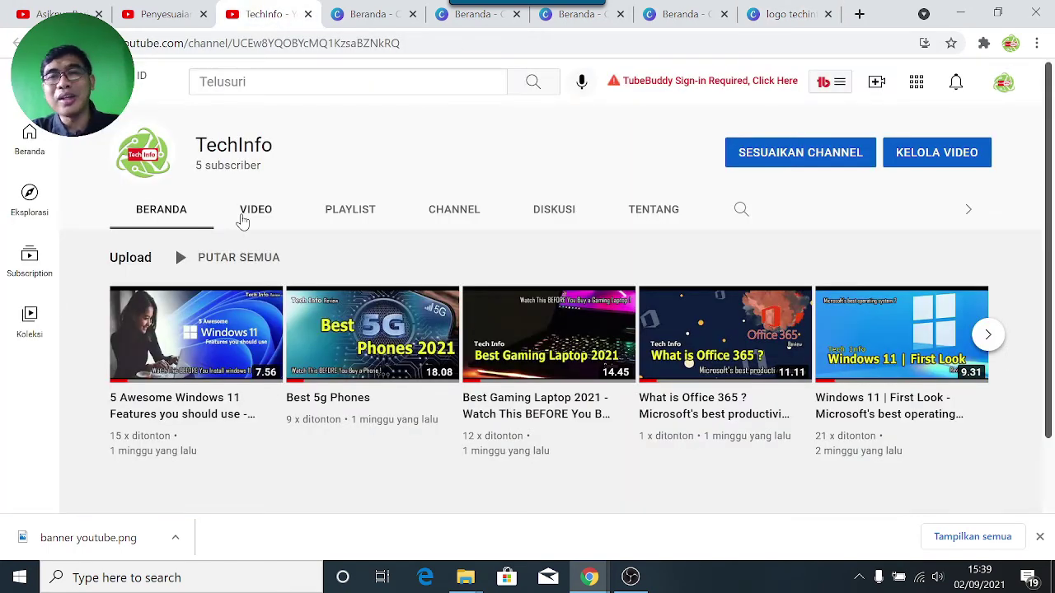
pyautogui.click(789, 16)
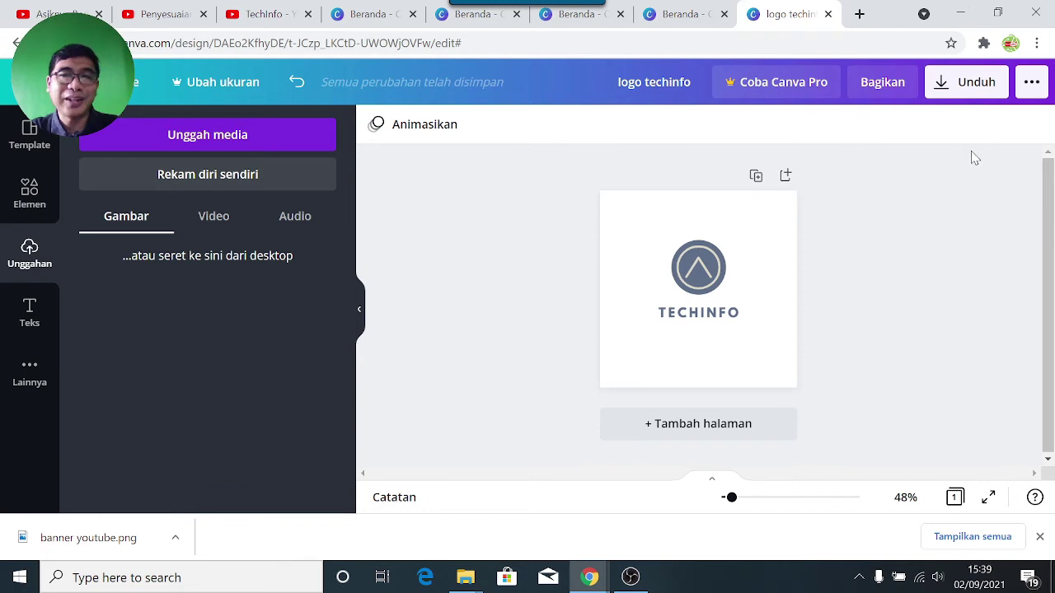
# Download the logo design as a PNG file and dismiss the referral offer.
pyautogui.click(948, 83)
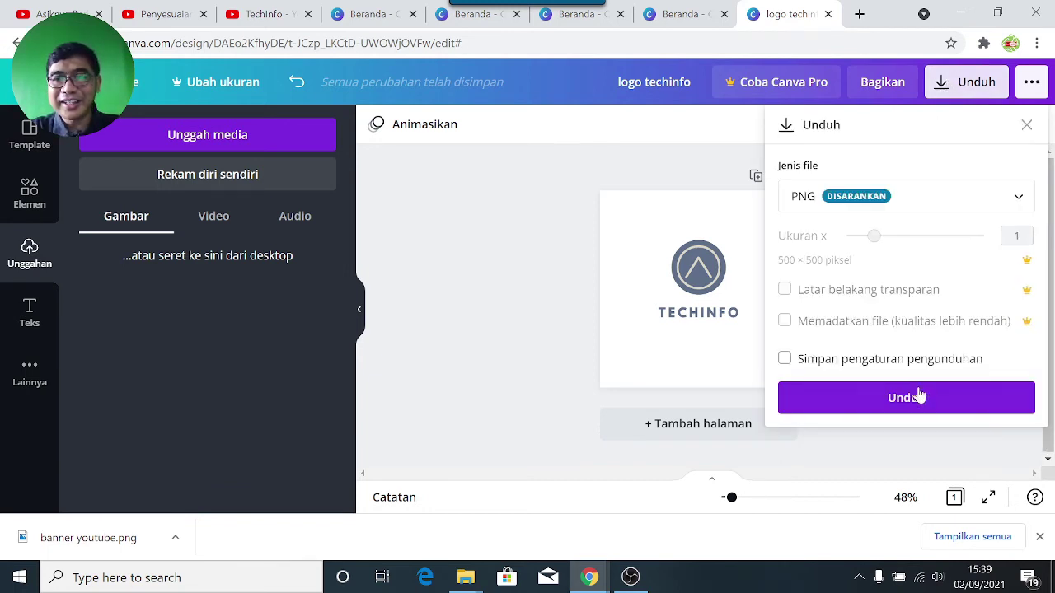
pyautogui.click(911, 400)
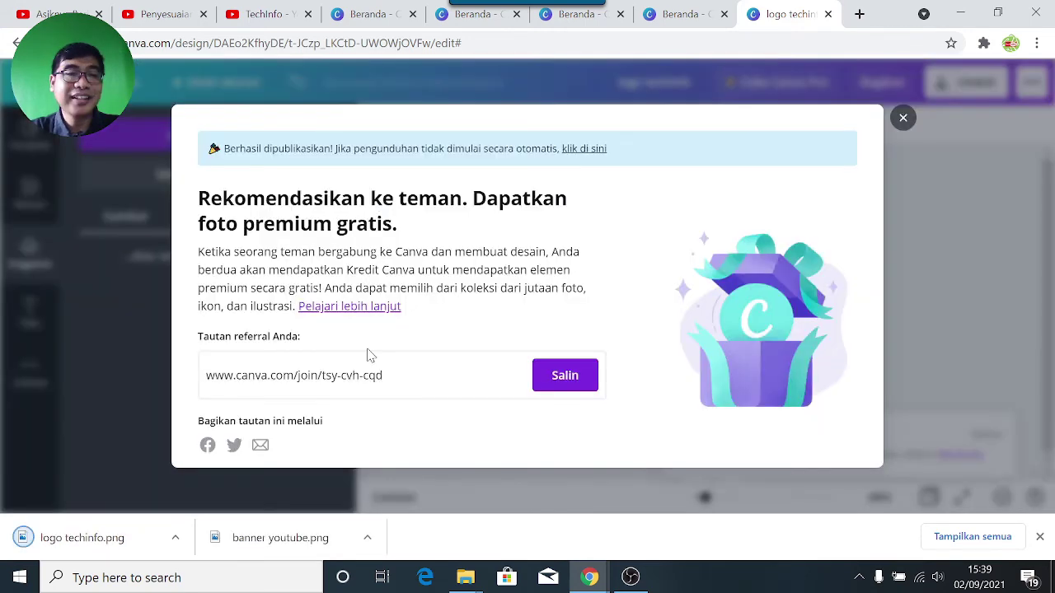
pyautogui.press('Escape')
# Check the downloaded logo techinfo file in its folder and the saved designs on the Canva home page.
pyautogui.rightClick(101, 542)
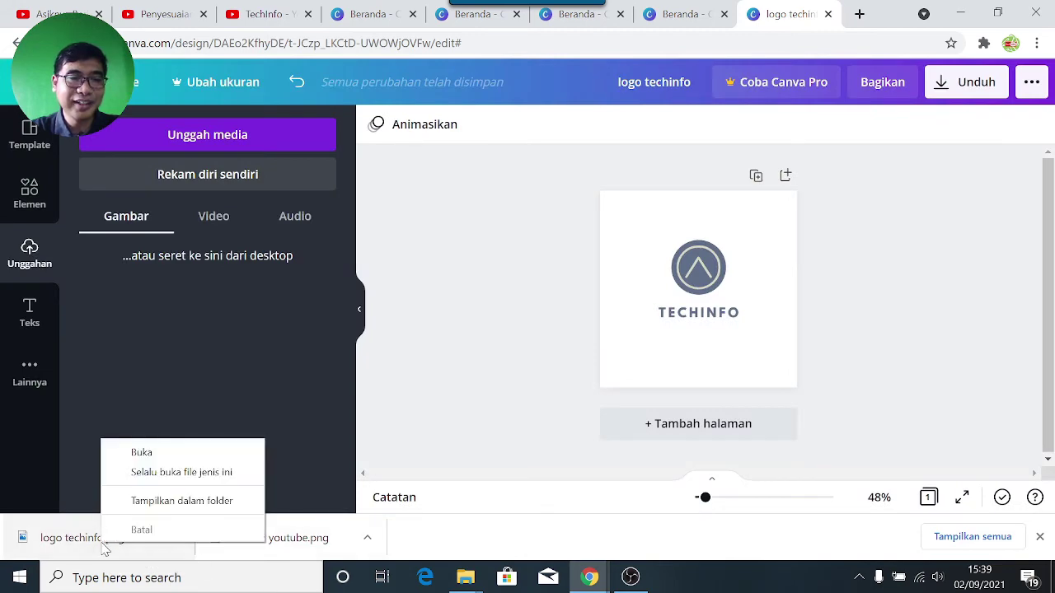
pyautogui.click(140, 501)
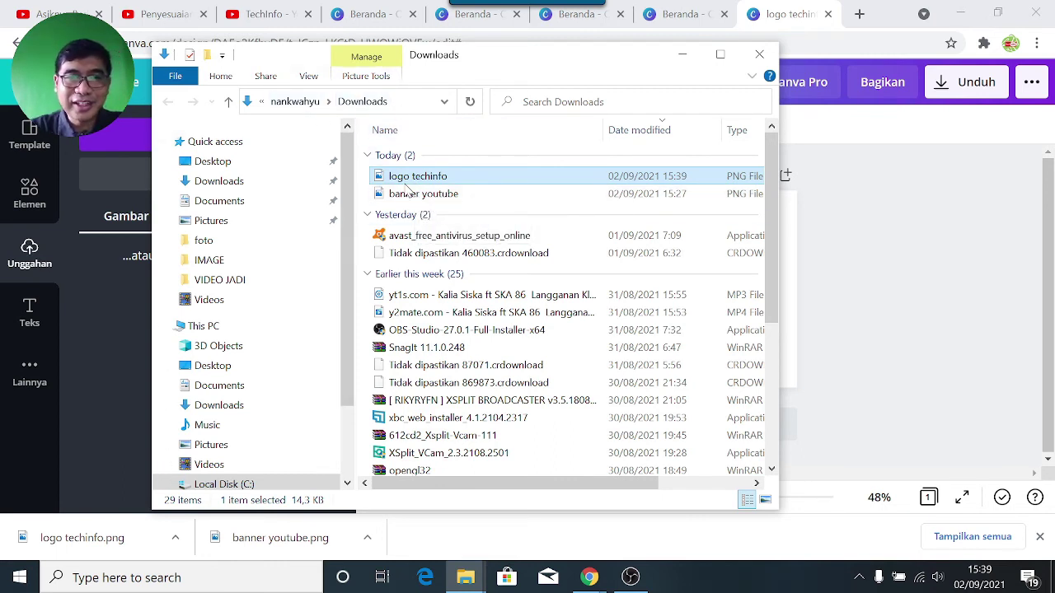
pyautogui.click(683, 54)
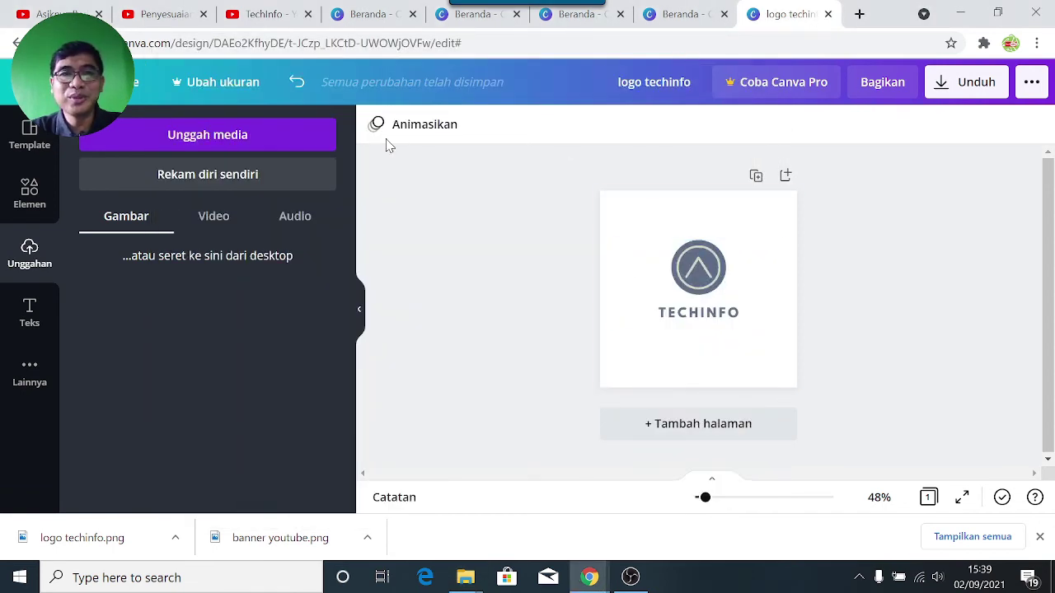
pyautogui.click(111, 82)
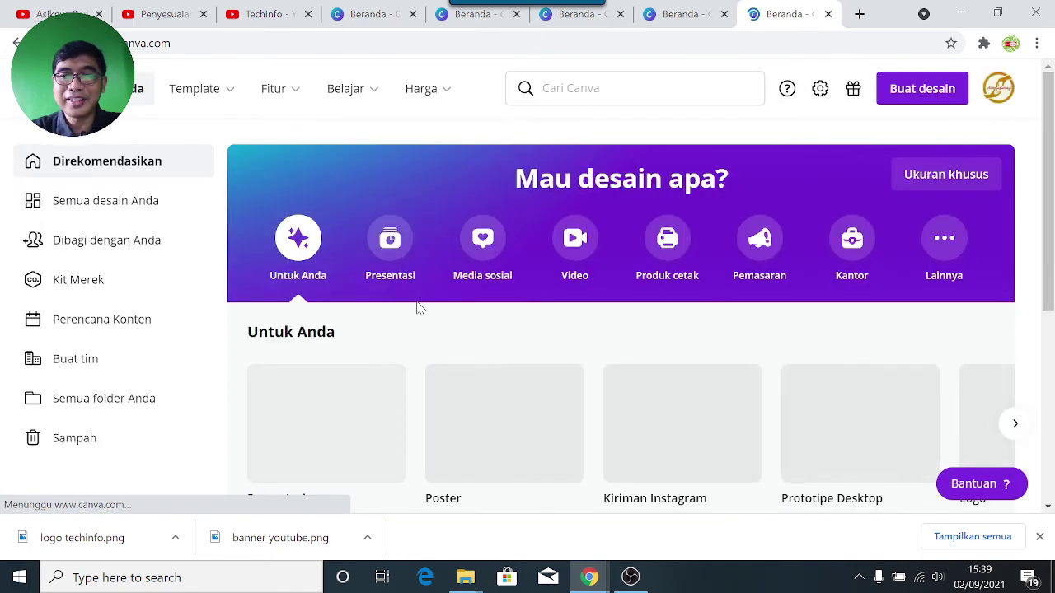
pyautogui.scroll(-4, 417, 308)
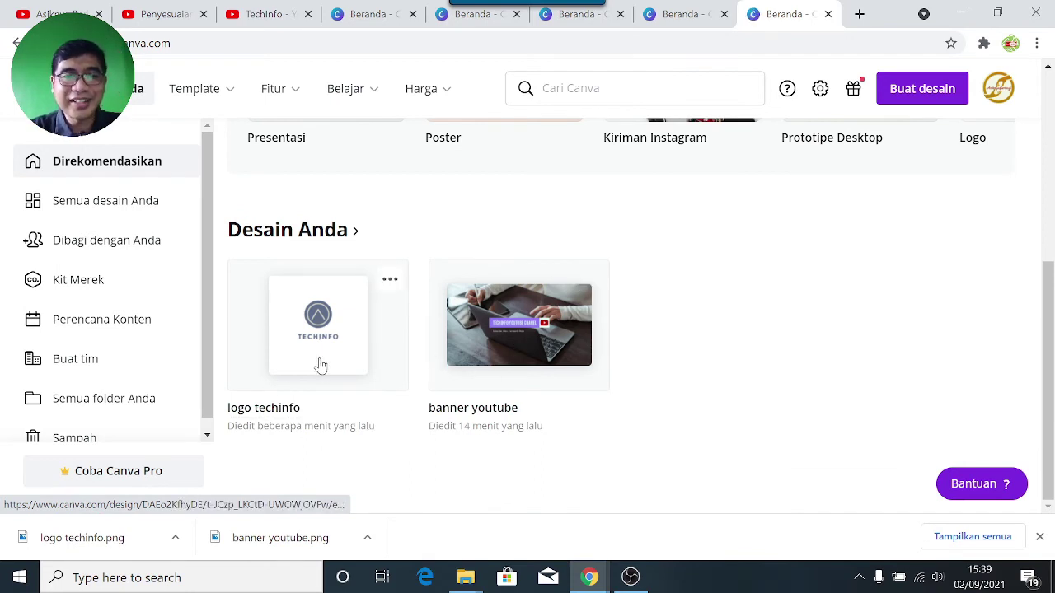
# Switch to the TechInfo channel on YouTube, open its YouTube Studio and look over the channel dashboard.
pyautogui.click(272, 14)
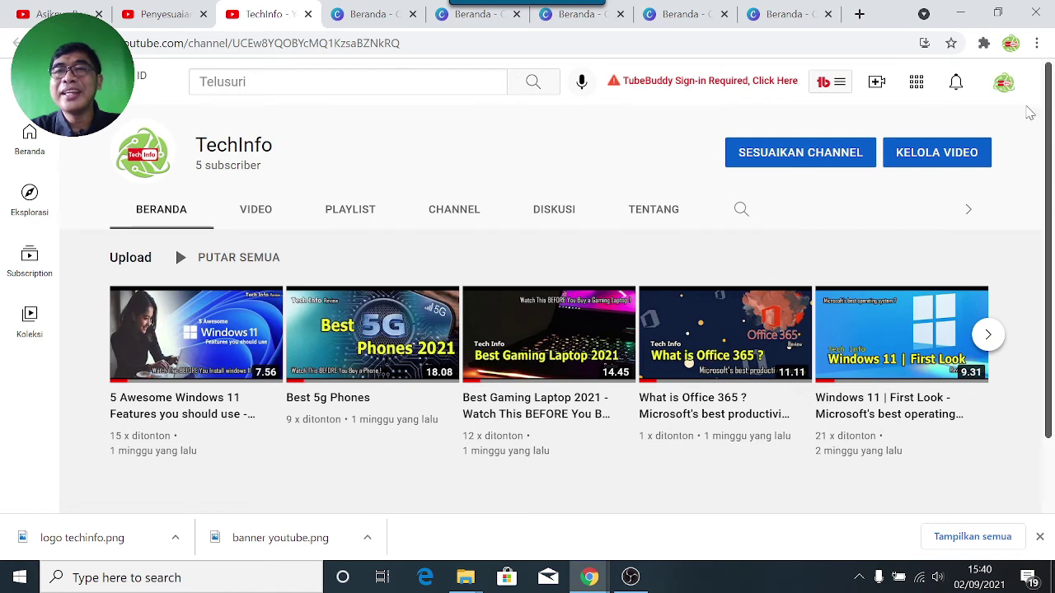
pyautogui.click(1004, 85)
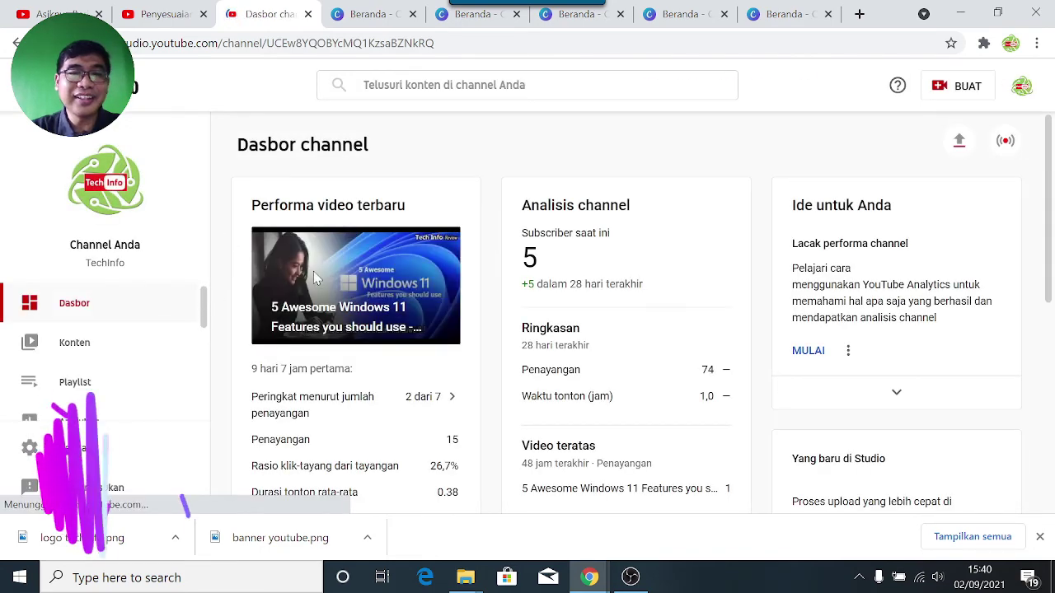
pyautogui.scroll(-2, 463, 253)
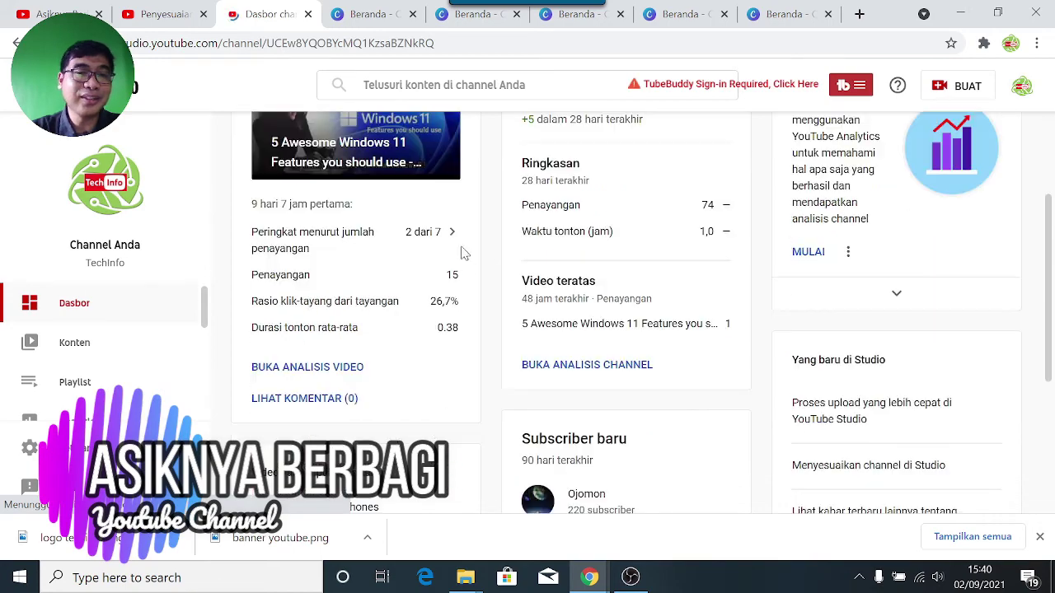
pyautogui.scroll(2, 463, 255)
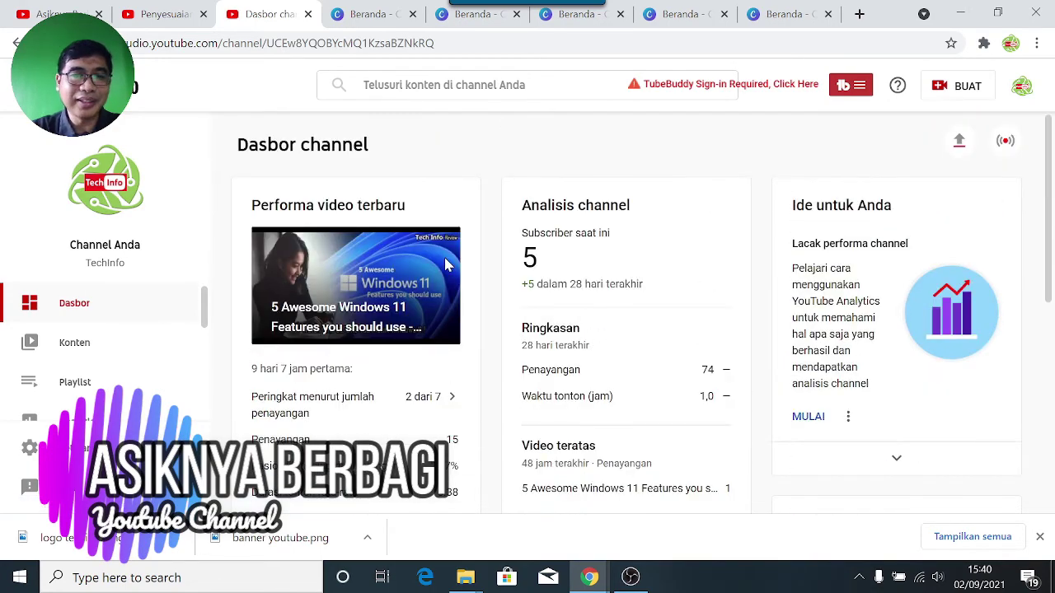
pyautogui.scroll(-4, 445, 264)
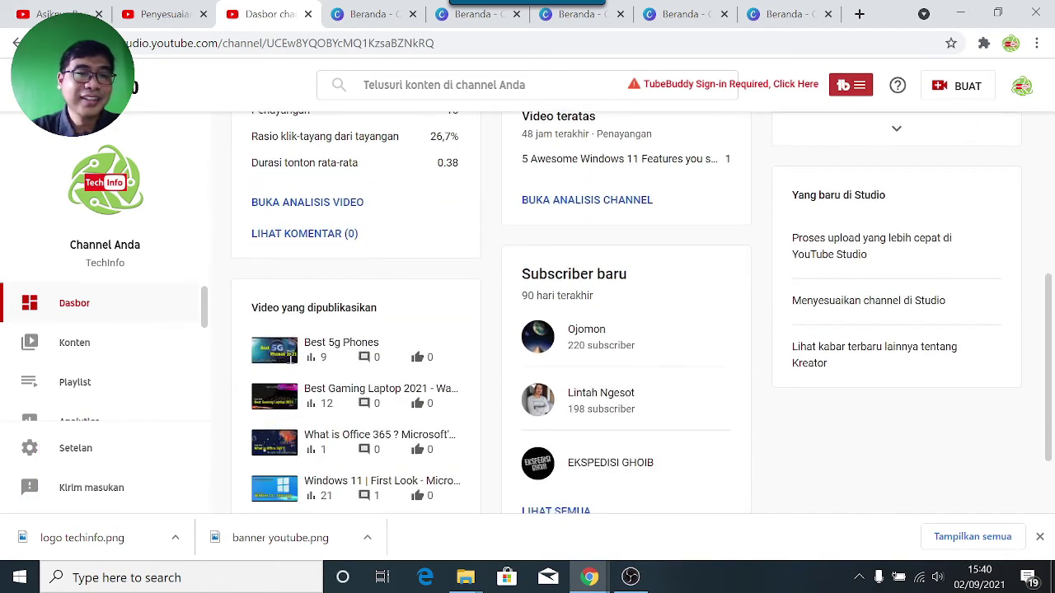
pyautogui.scroll(-3, 134, 335)
pyautogui.scroll(3, 134, 335)
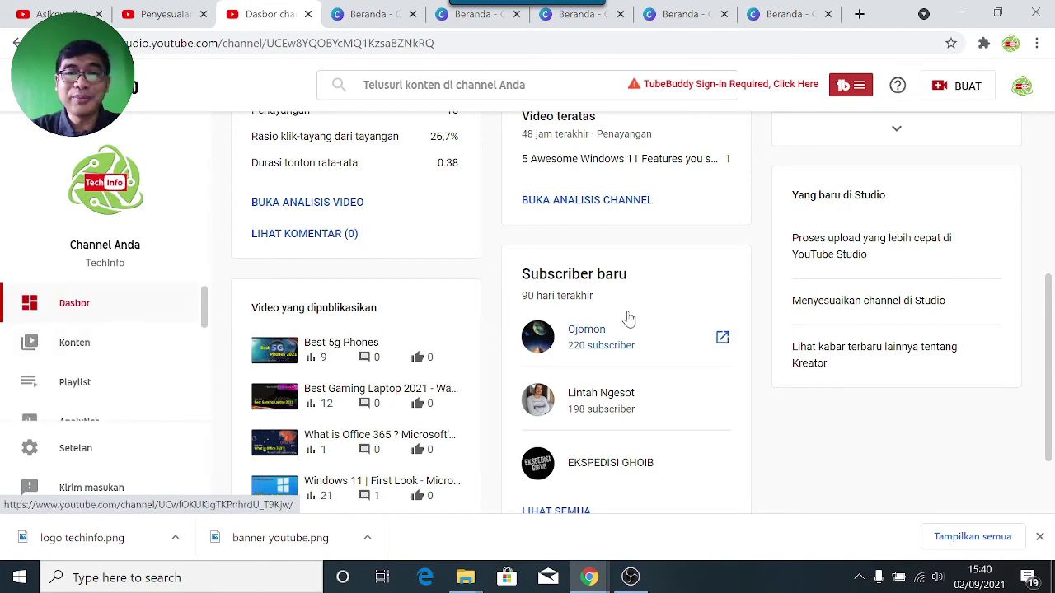
pyautogui.scroll(3, 628, 318)
pyautogui.scroll(-1, 534, 294)
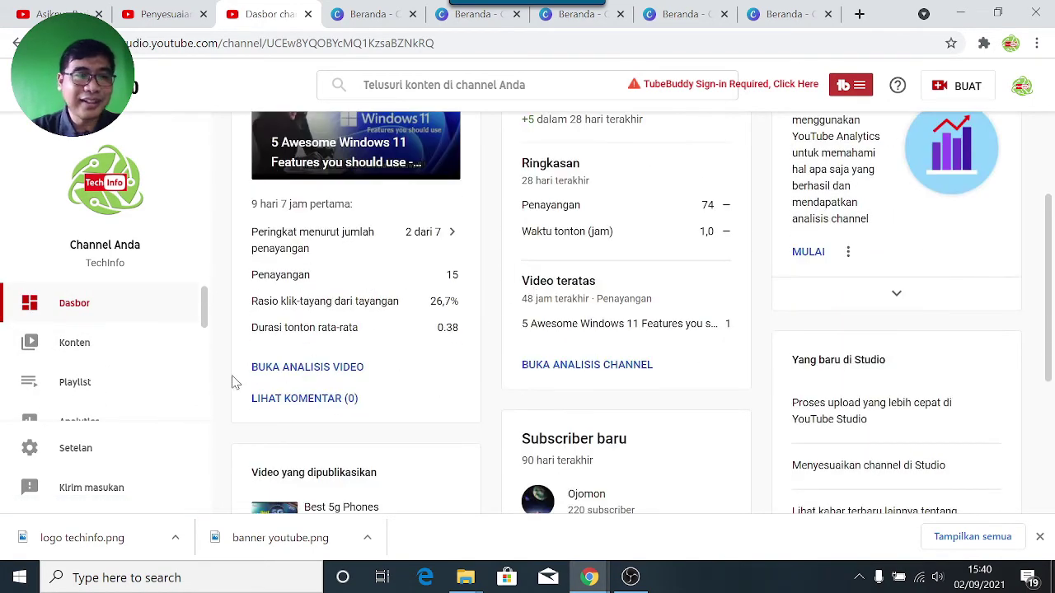
# Open the Branding settings in the channel customization and review the photo and banner options.
pyautogui.moveTo(205, 324); pyautogui.dragTo(212, 412)
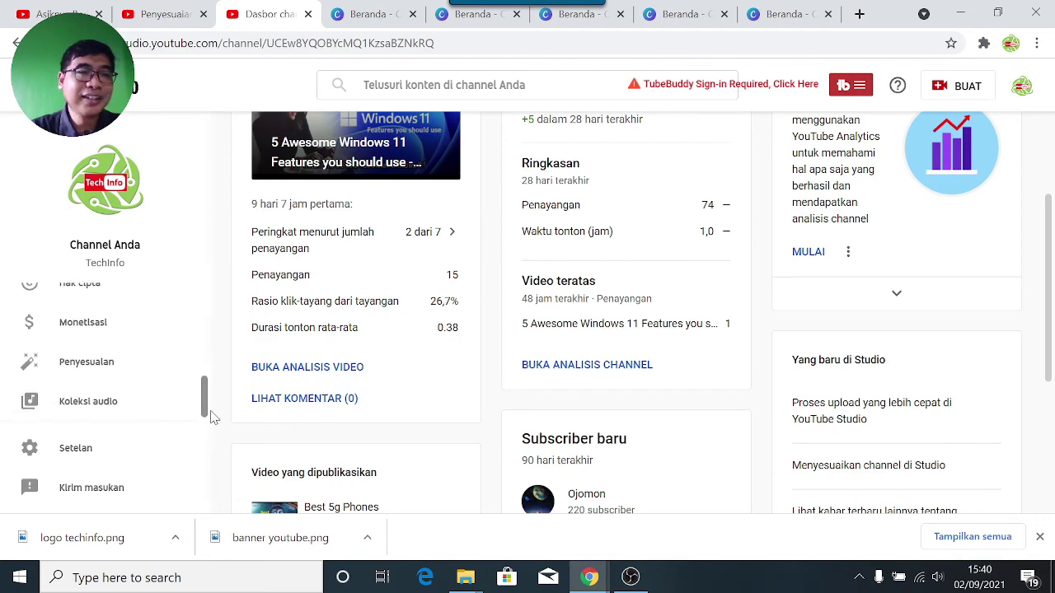
pyautogui.click(86, 363)
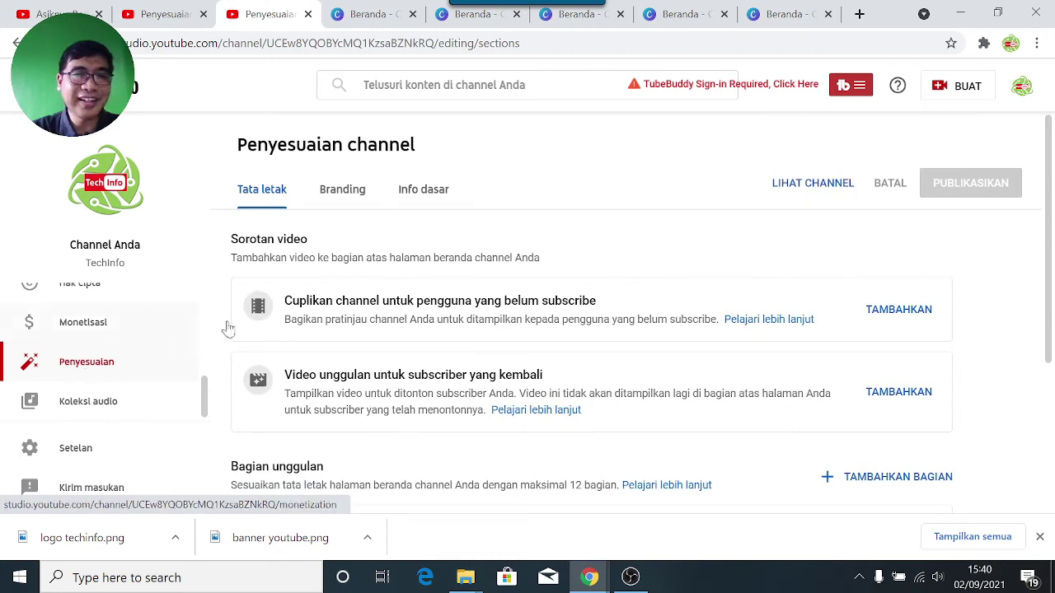
pyautogui.scroll(-3, 506, 295)
pyautogui.scroll(3, 506, 295)
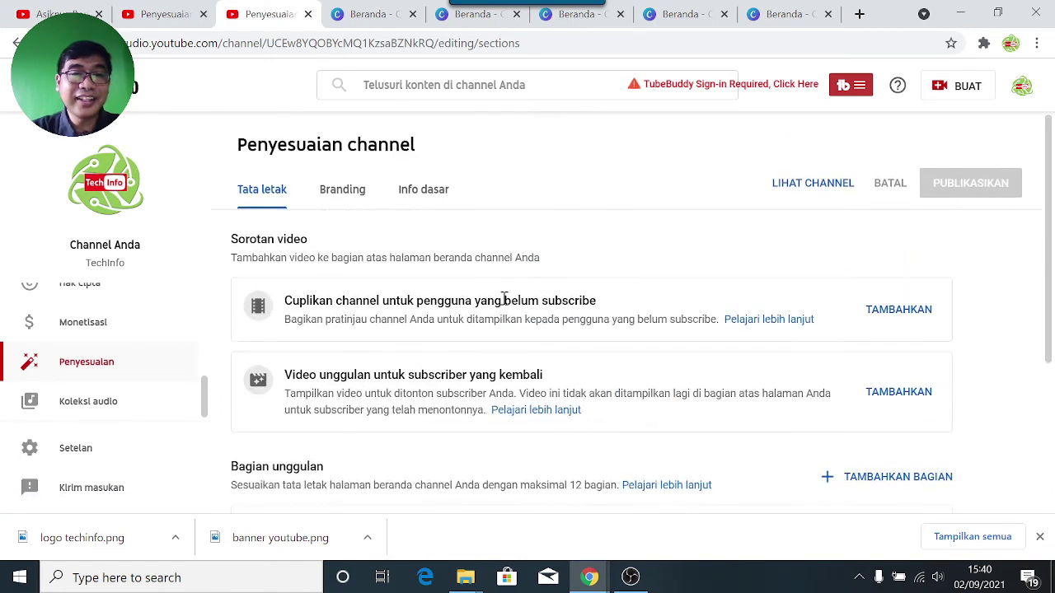
pyautogui.click(333, 191)
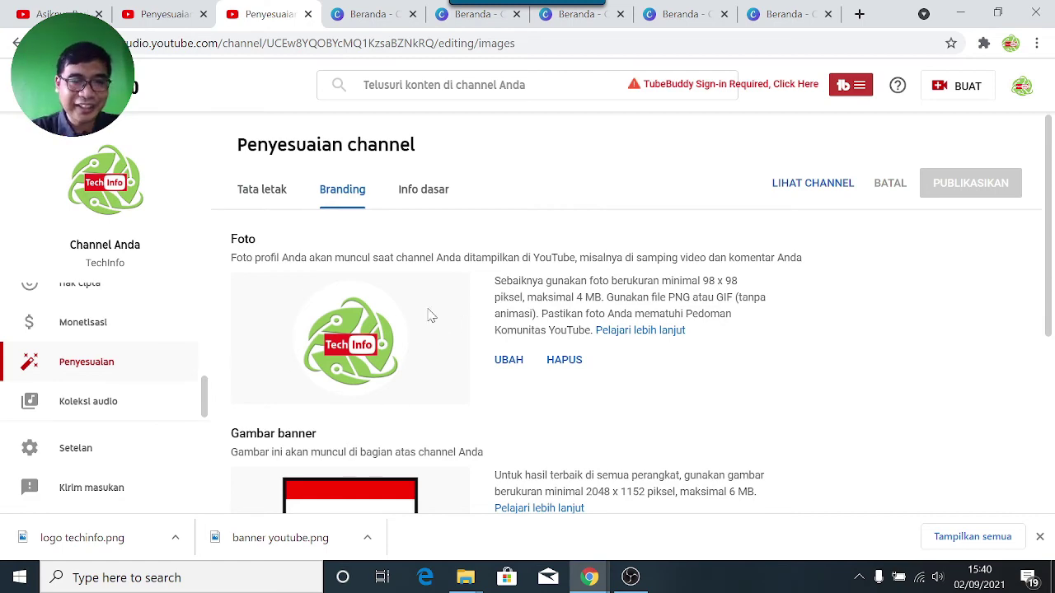
pyautogui.scroll(-3, 344, 313)
pyautogui.scroll(3, 344, 313)
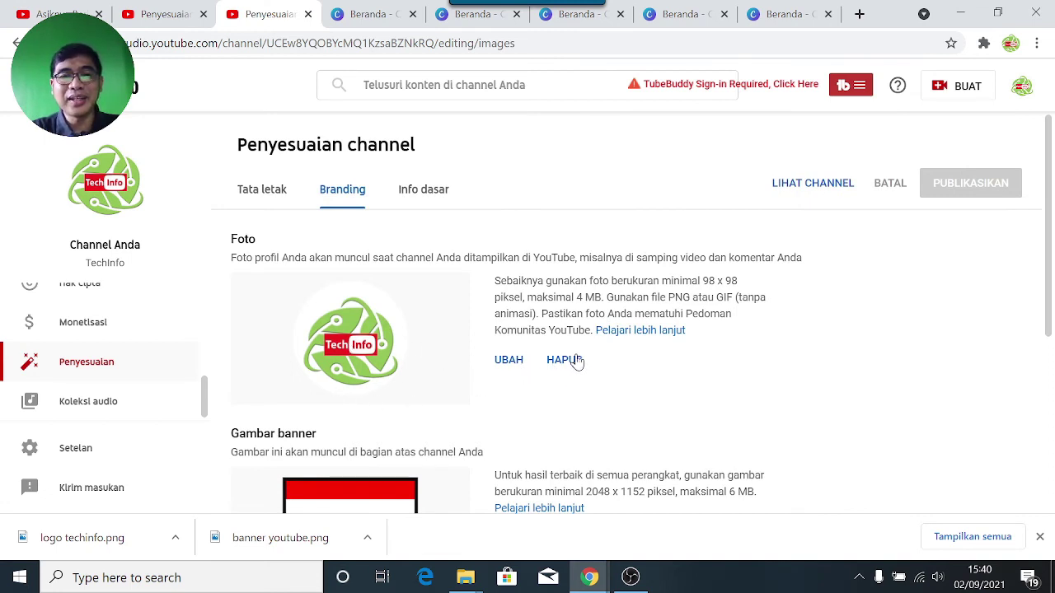
# Replace the channel's profile photo with the logo techinfo image from Downloads, keeping the default crop.
pyautogui.click(508, 362)
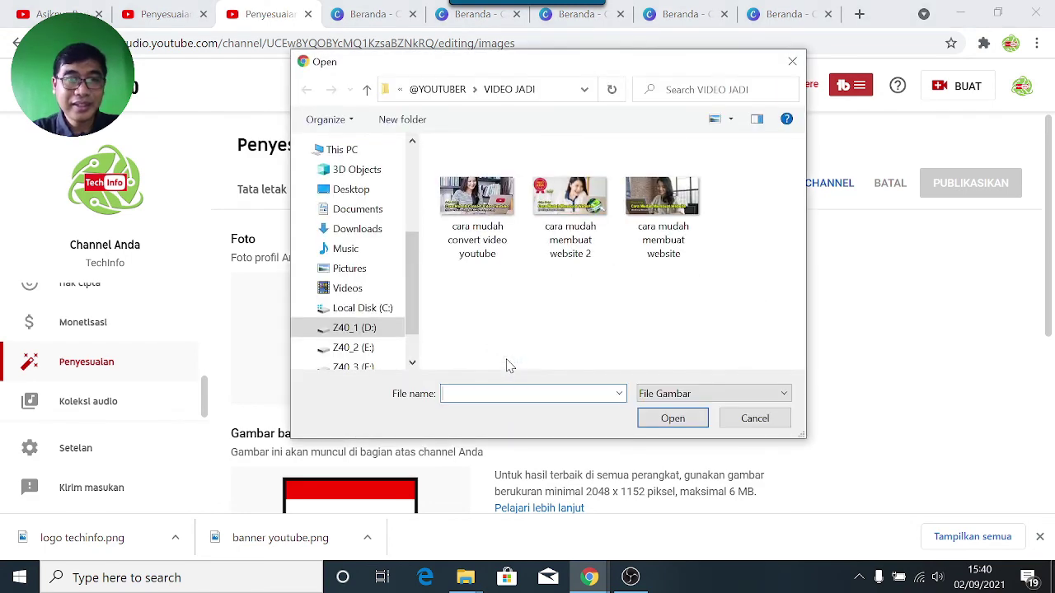
pyautogui.click(360, 230)
pyautogui.click(468, 193)
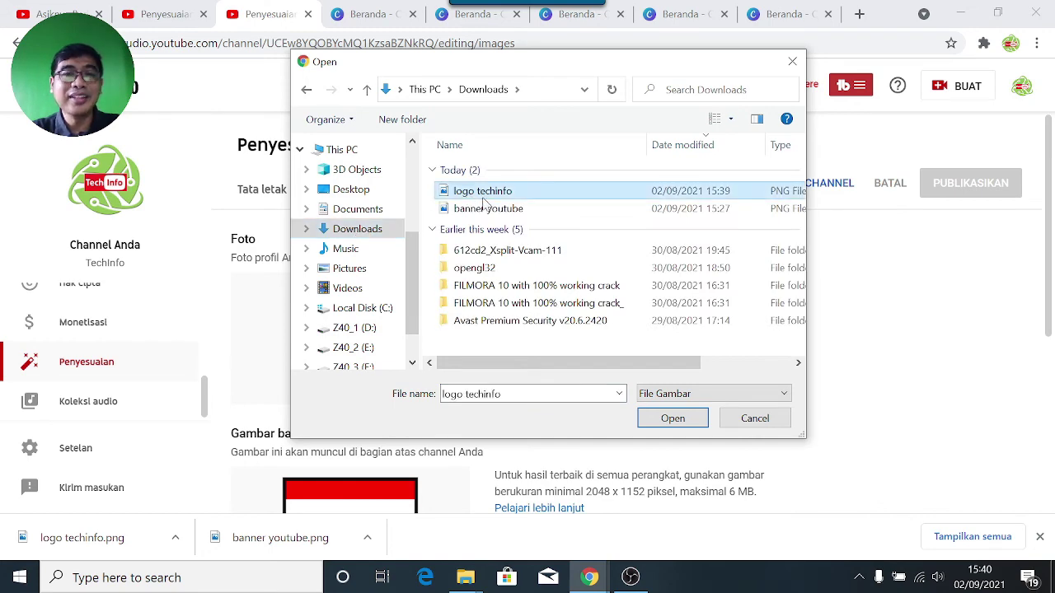
pyautogui.click(671, 419)
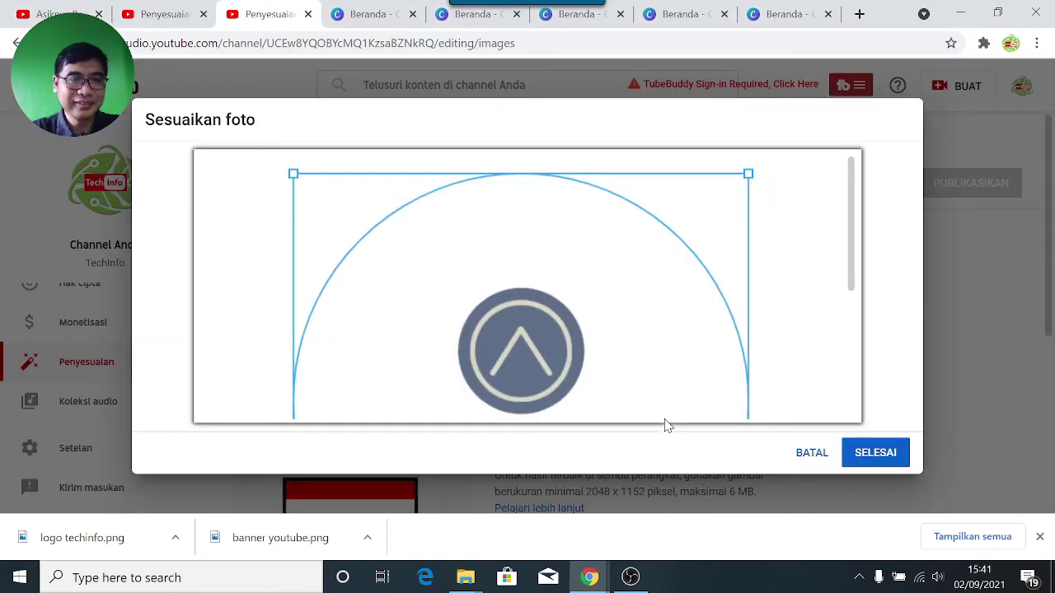
pyautogui.moveTo(855, 266); pyautogui.dragTo(852, 357)
pyautogui.click(880, 459)
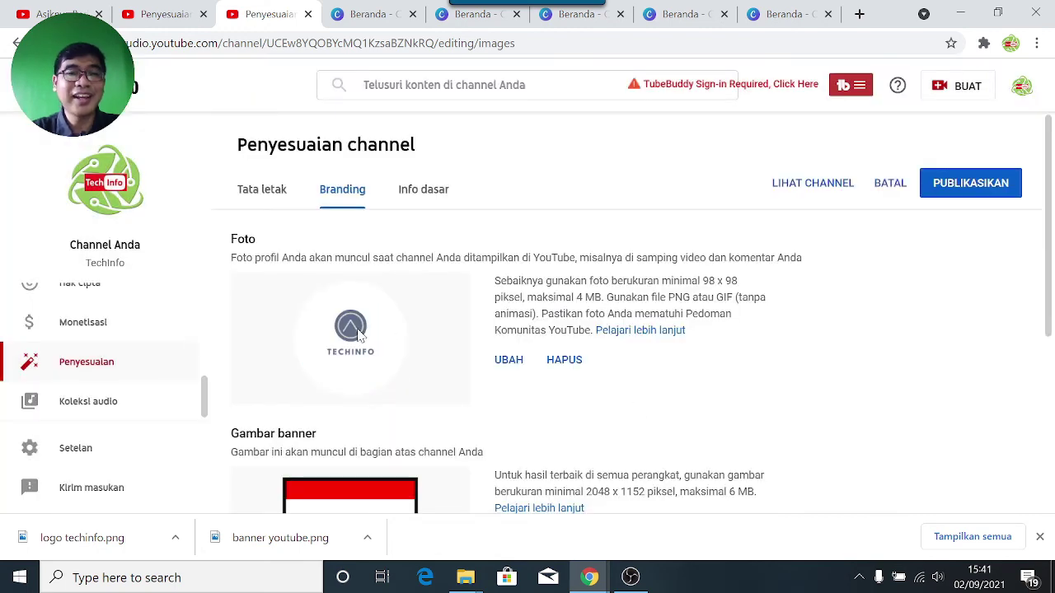
# Upload the banner youtube image from Downloads as the channel's banner image.
pyautogui.scroll(-2, 417, 327)
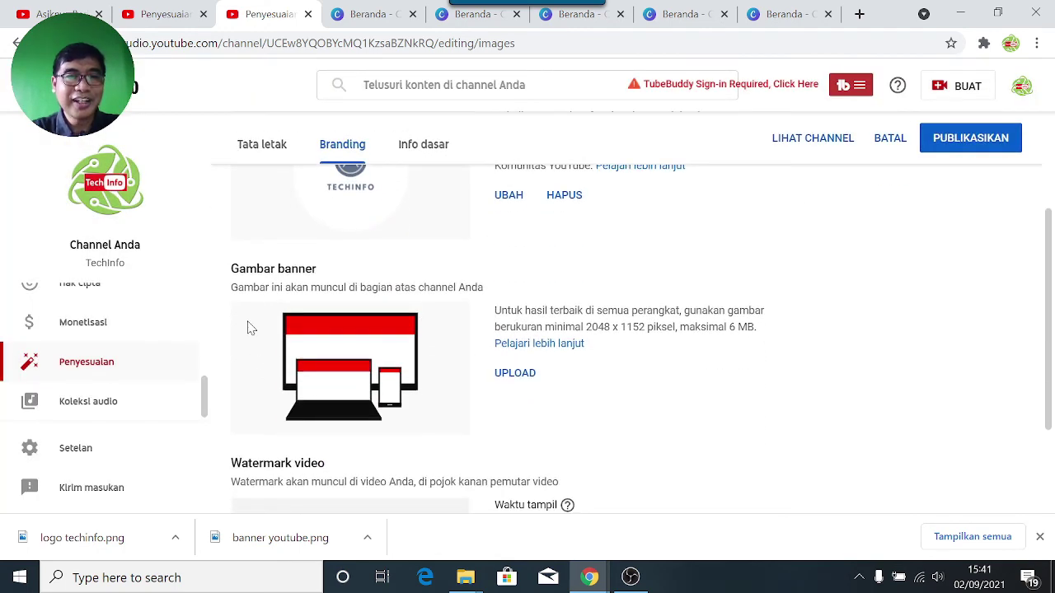
pyautogui.click(521, 379)
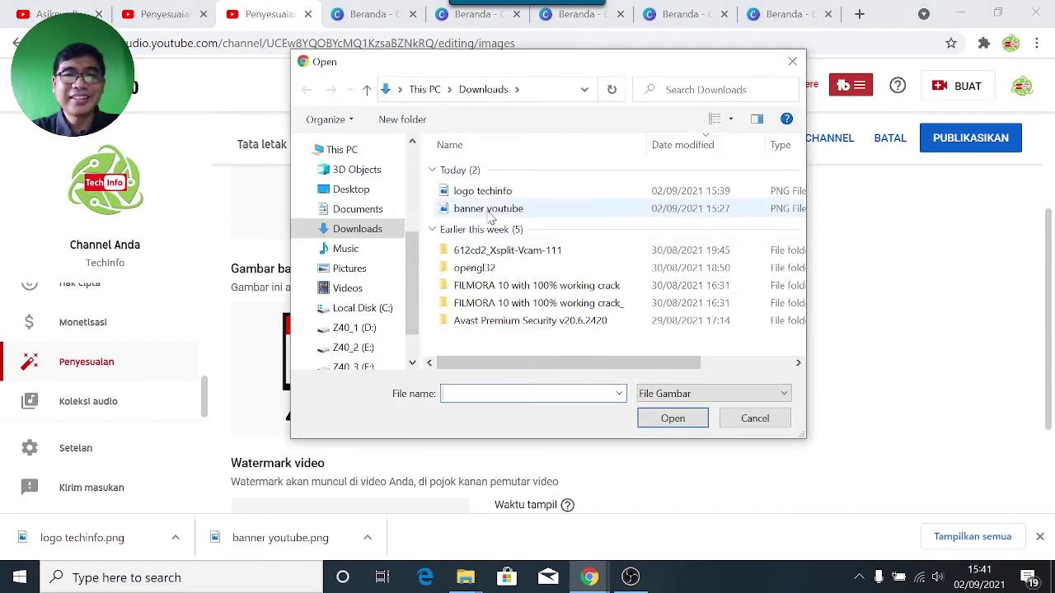
pyautogui.click(490, 211)
pyautogui.click(676, 422)
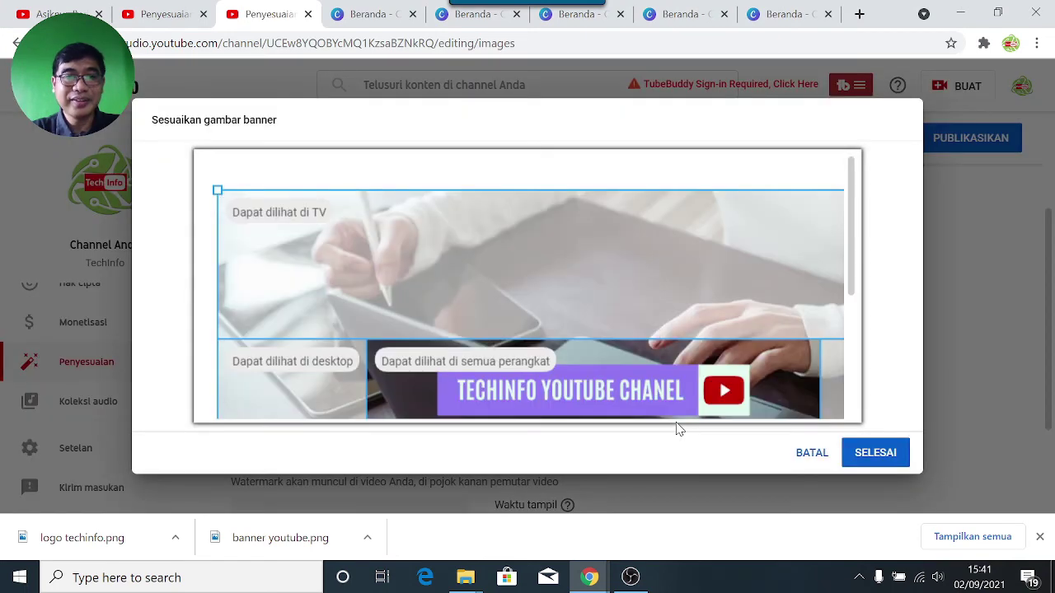
# Examine the banner's TV, desktop and all-device crop areas and glance at the saved designs in Canva.
pyautogui.moveTo(852, 282); pyautogui.dragTo(853, 345)
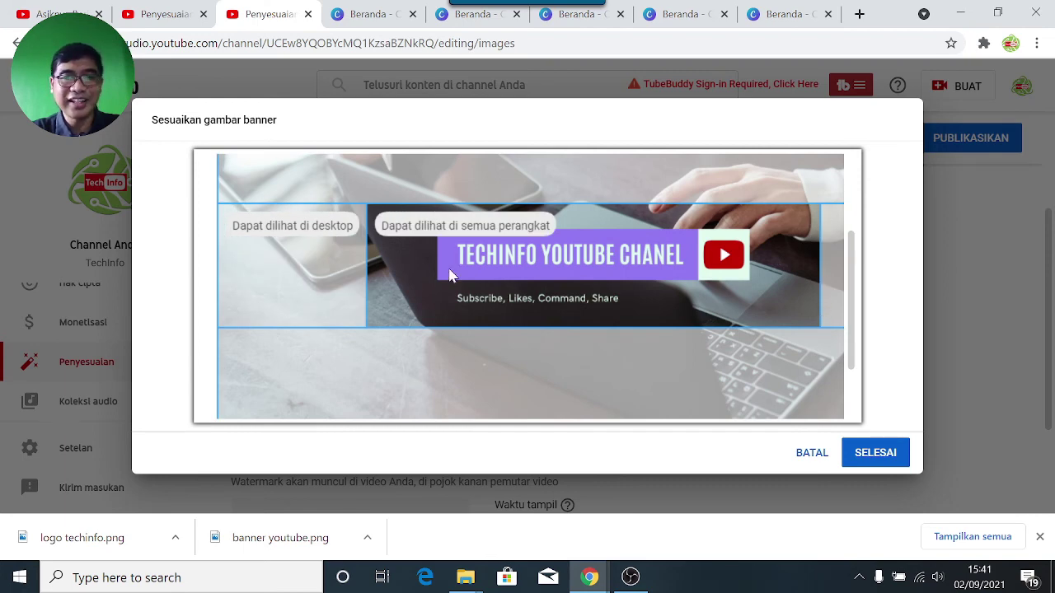
pyautogui.scroll(-1, 450, 277)
pyautogui.scroll(2, 450, 277)
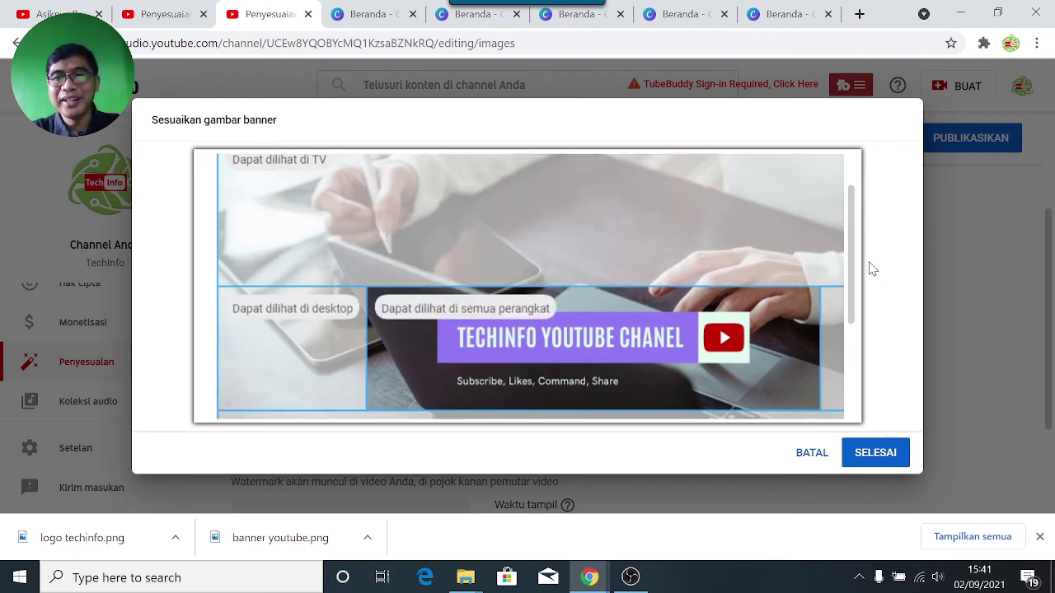
pyautogui.scroll(-1, 850, 285)
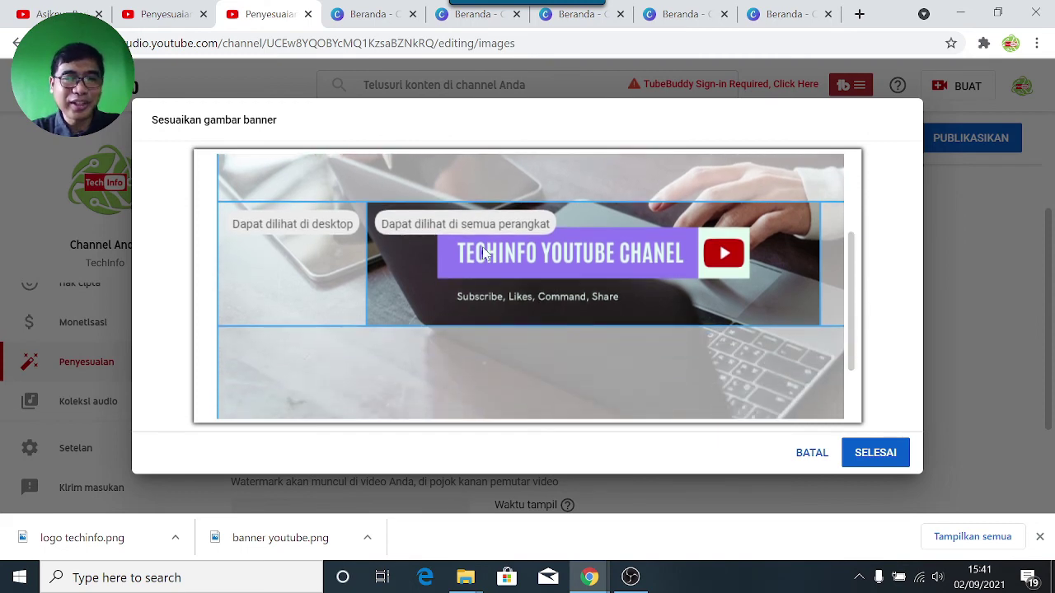
pyautogui.moveTo(852, 349); pyautogui.dragTo(852, 405)
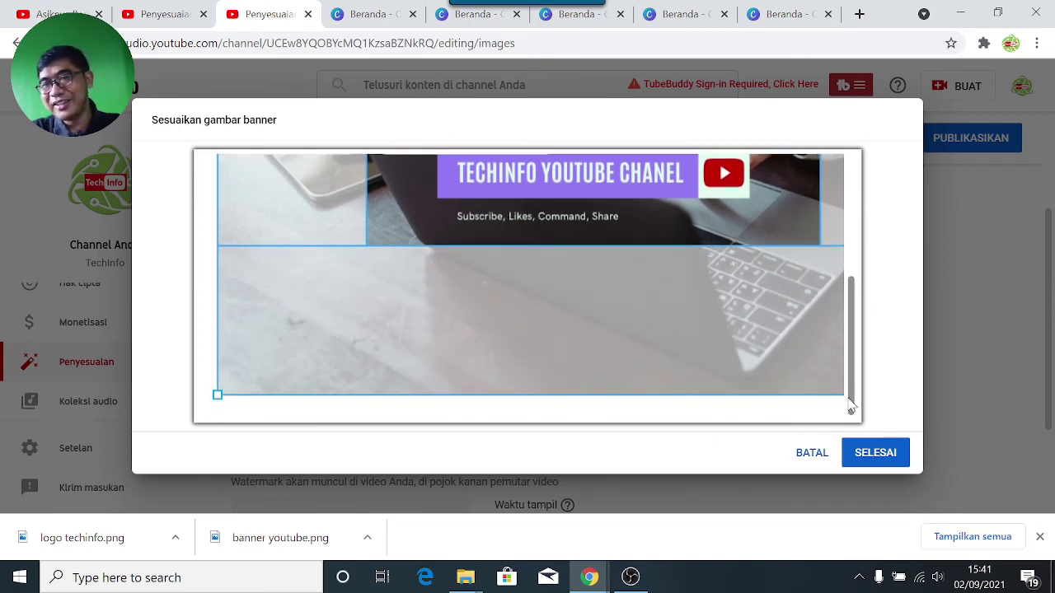
pyautogui.click(787, 15)
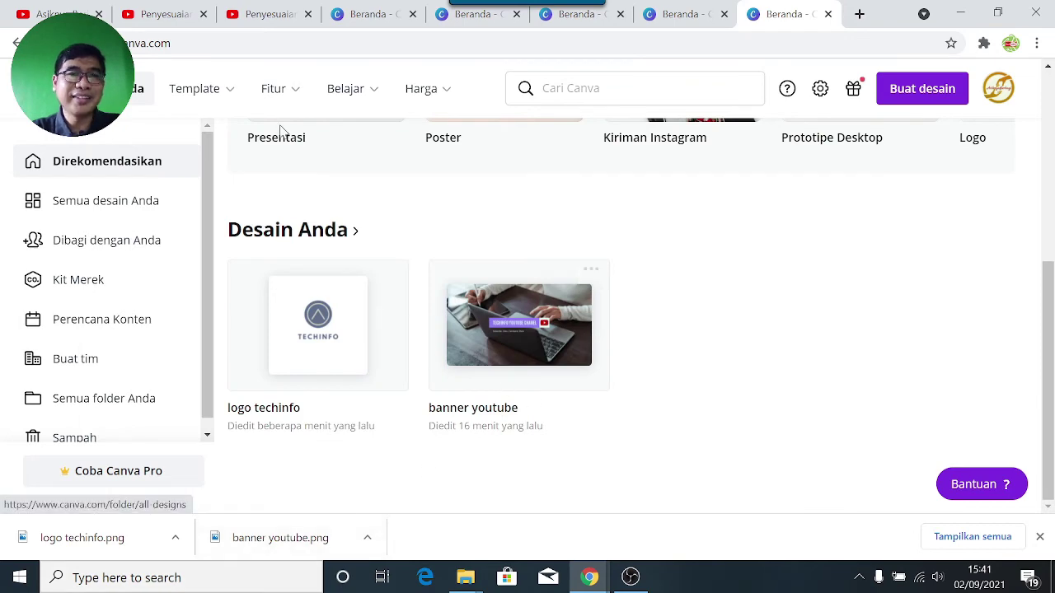
pyautogui.click(274, 17)
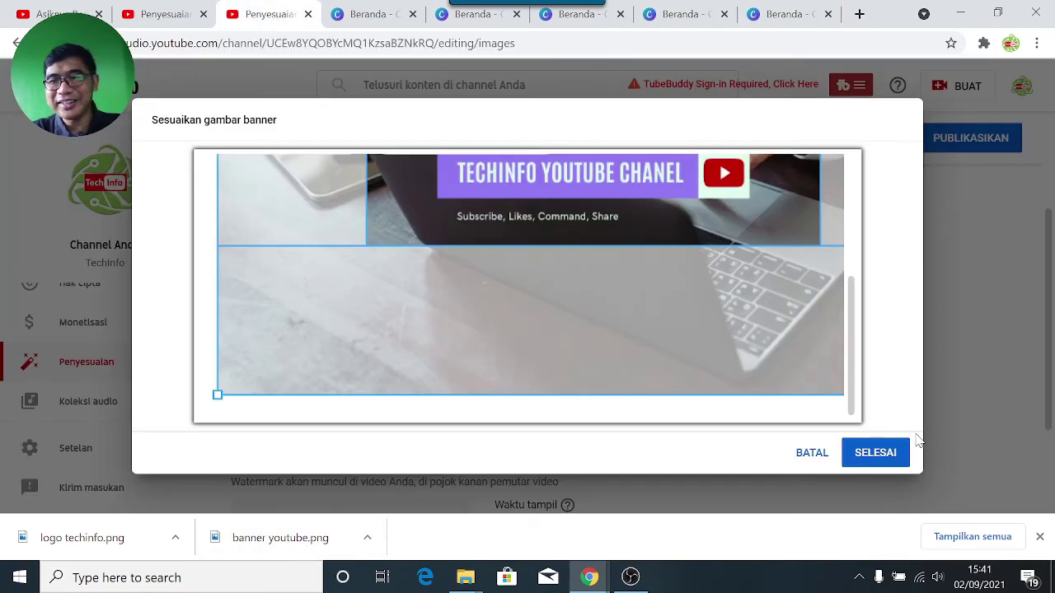
# Accept the default banner crop and publish the channel's new photo and banner.
pyautogui.click(881, 457)
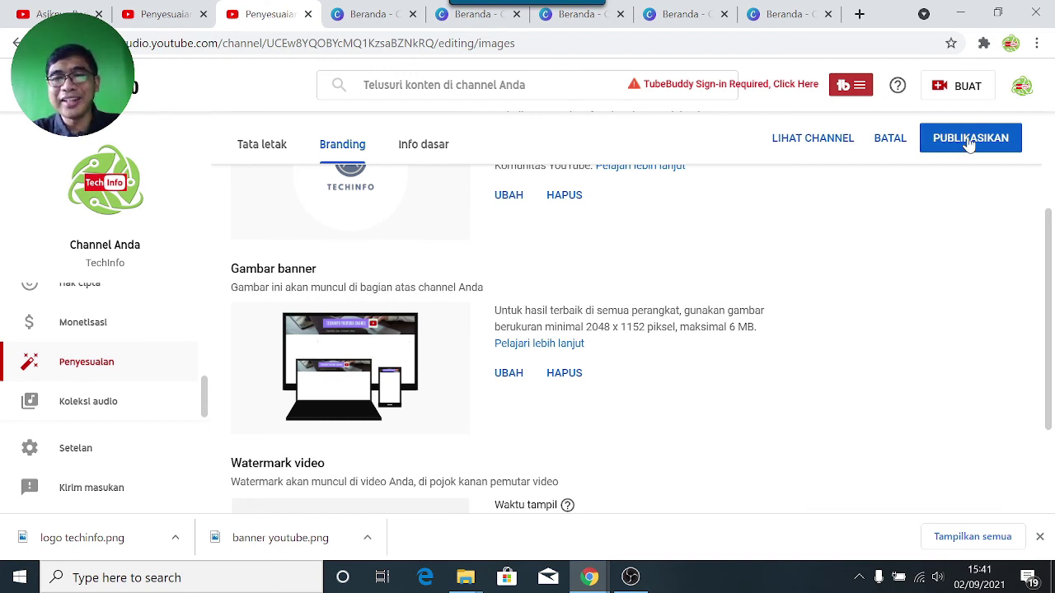
pyautogui.scroll(1, 969, 143)
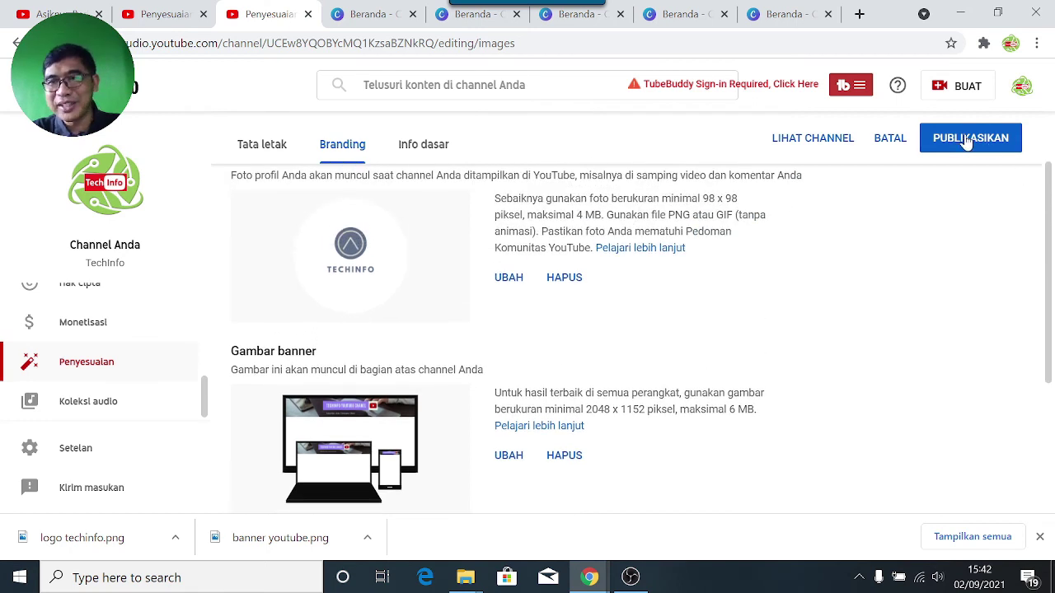
pyautogui.click(970, 140)
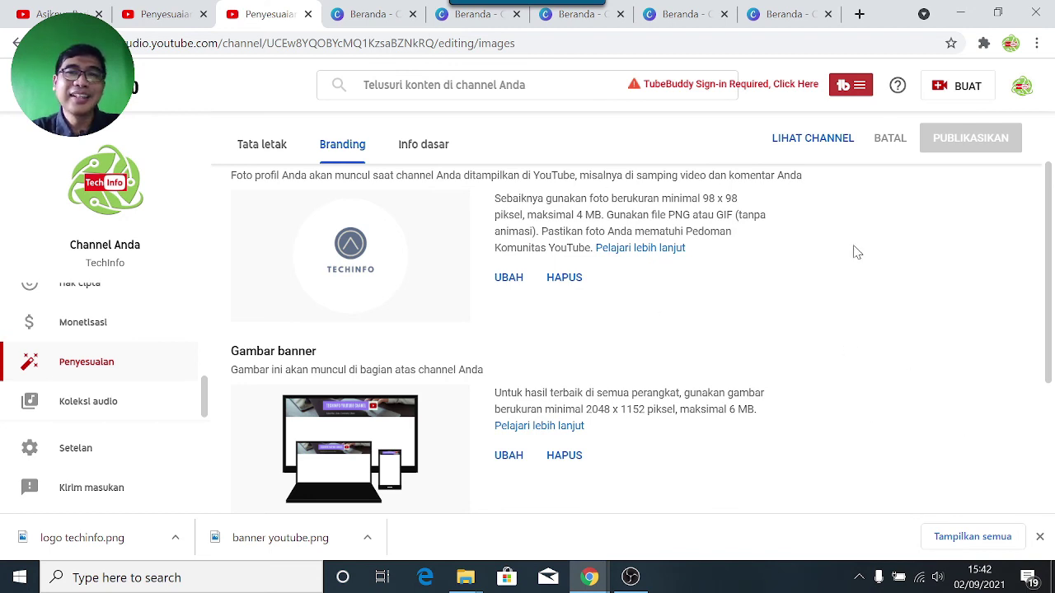
# View the TechInfo channel page from Studio, reopen it through the account options and show its videos.
pyautogui.click(799, 142)
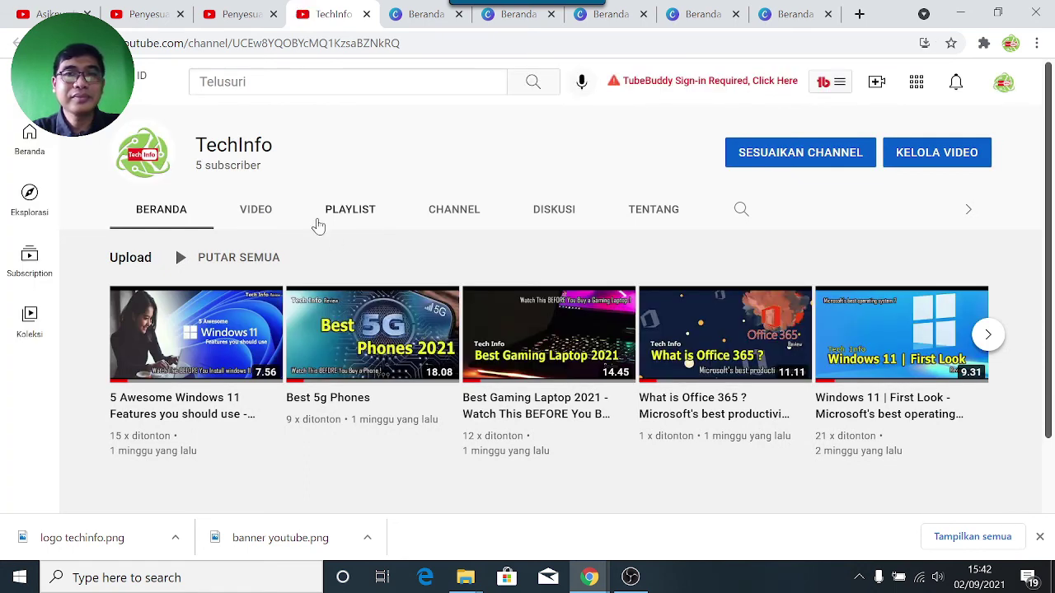
pyautogui.click(1004, 89)
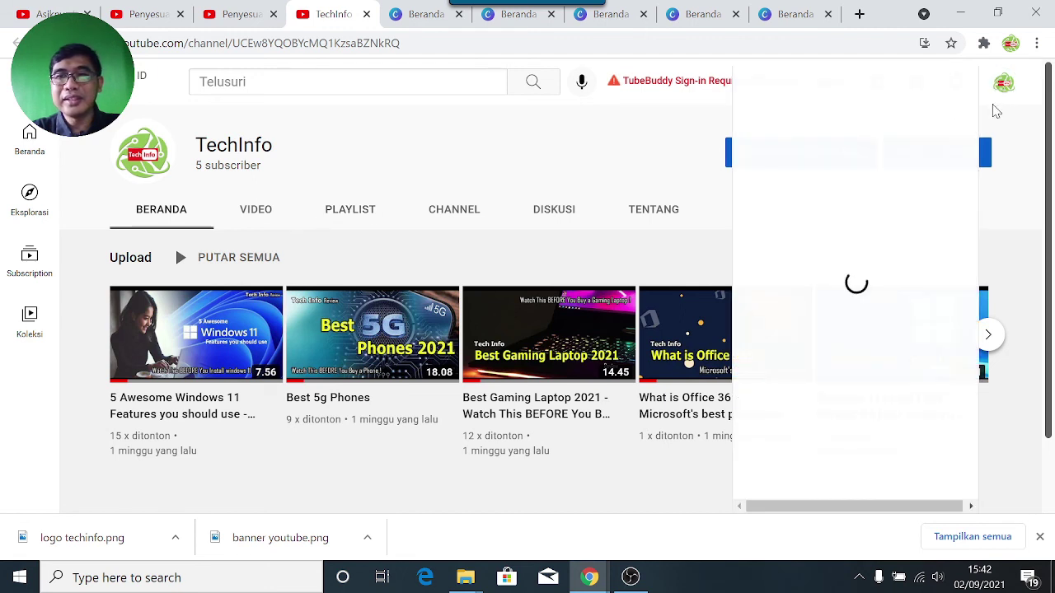
pyautogui.click(810, 159)
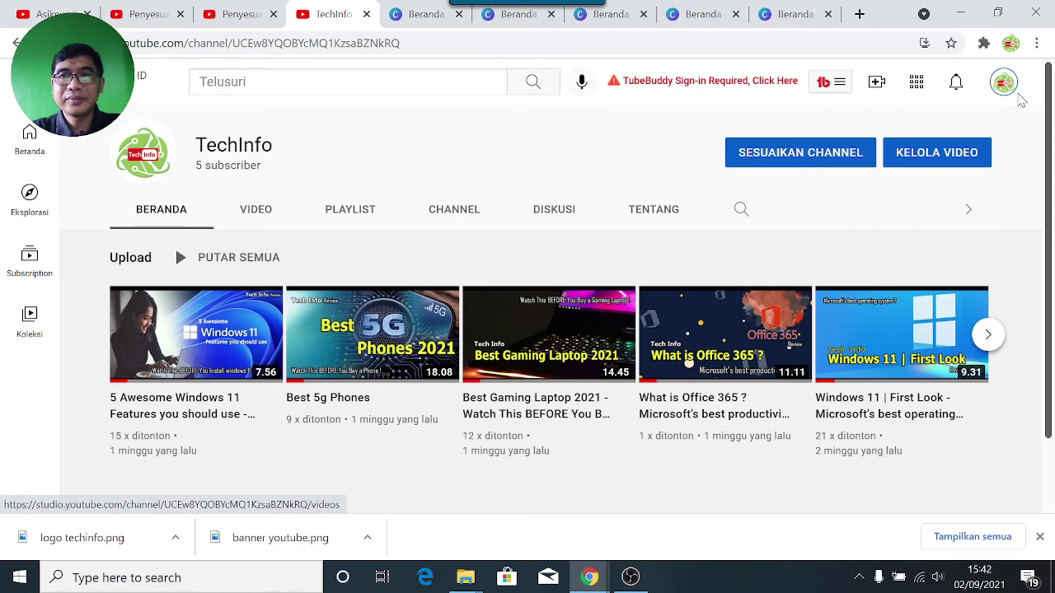
pyautogui.click(1007, 87)
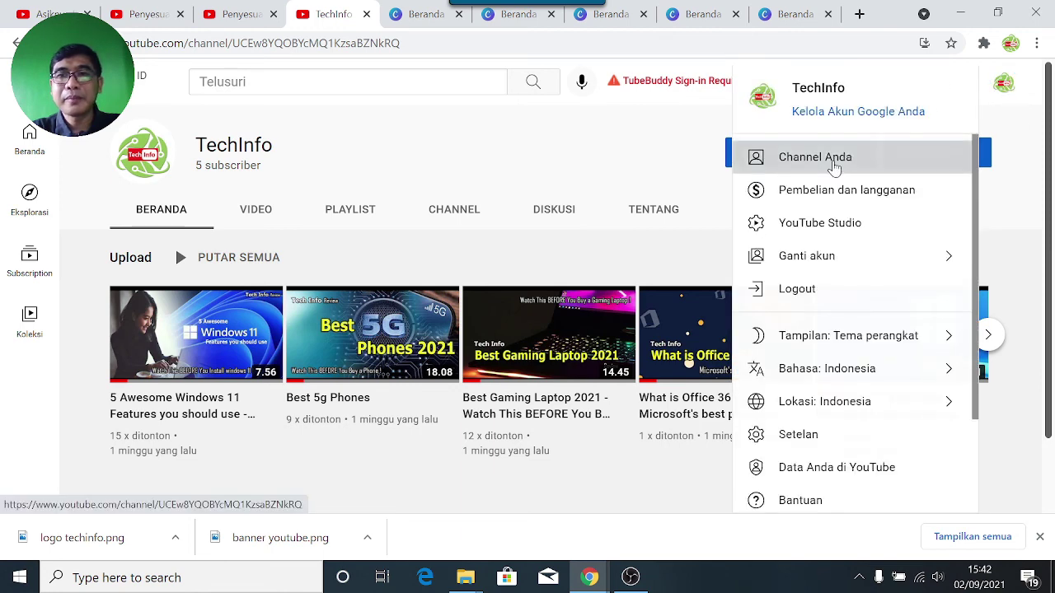
pyautogui.click(835, 168)
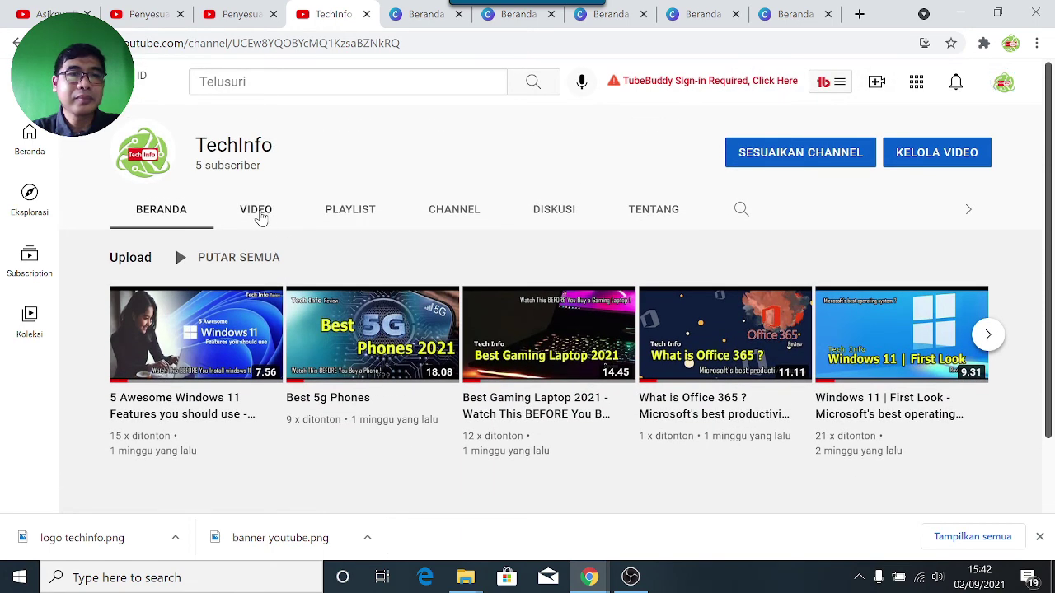
pyautogui.click(262, 212)
# Check the published images in the Branding settings, then reload the TechInfo channel page to check the new branding.
pyautogui.click(234, 14)
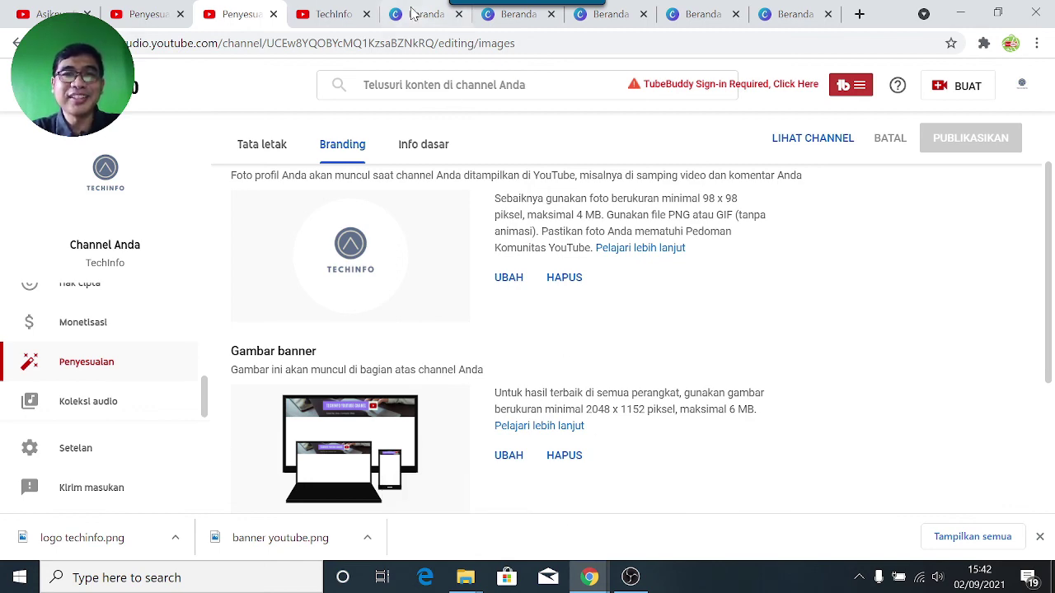
pyautogui.click(334, 14)
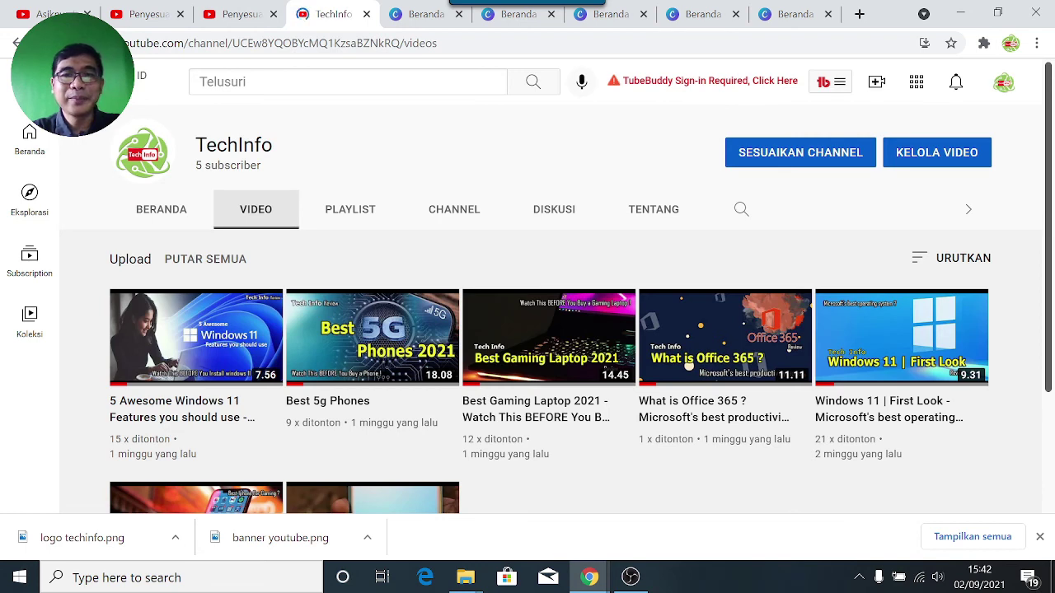
pyautogui.click(39, 43)
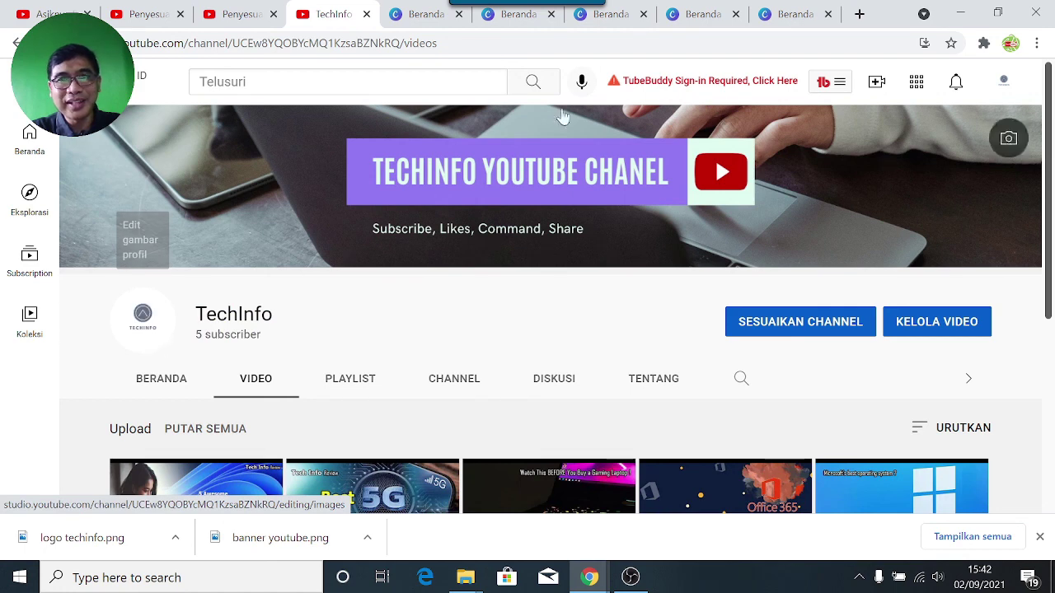
# Switch to Canva and view the options of the saved logo techinfo design.
pyautogui.click(798, 15)
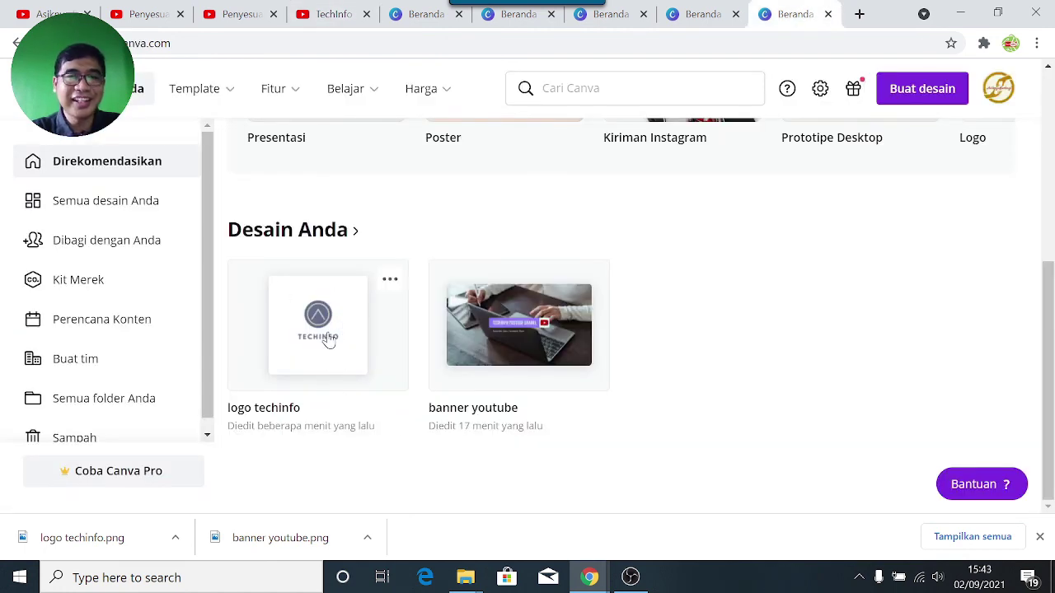
pyautogui.click(390, 283)
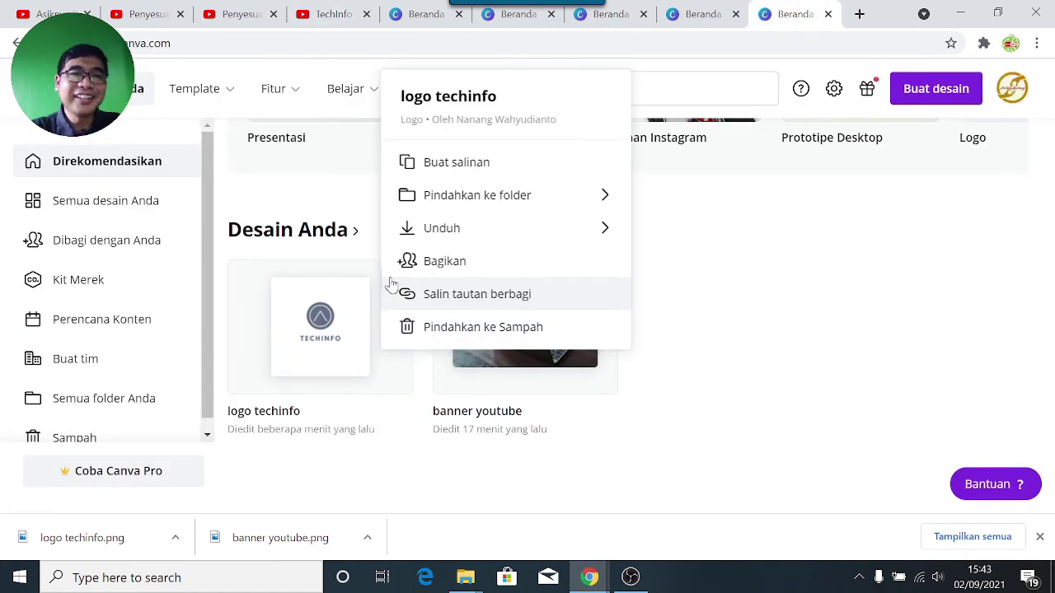
pyautogui.click(351, 313)
pyautogui.click(353, 314)
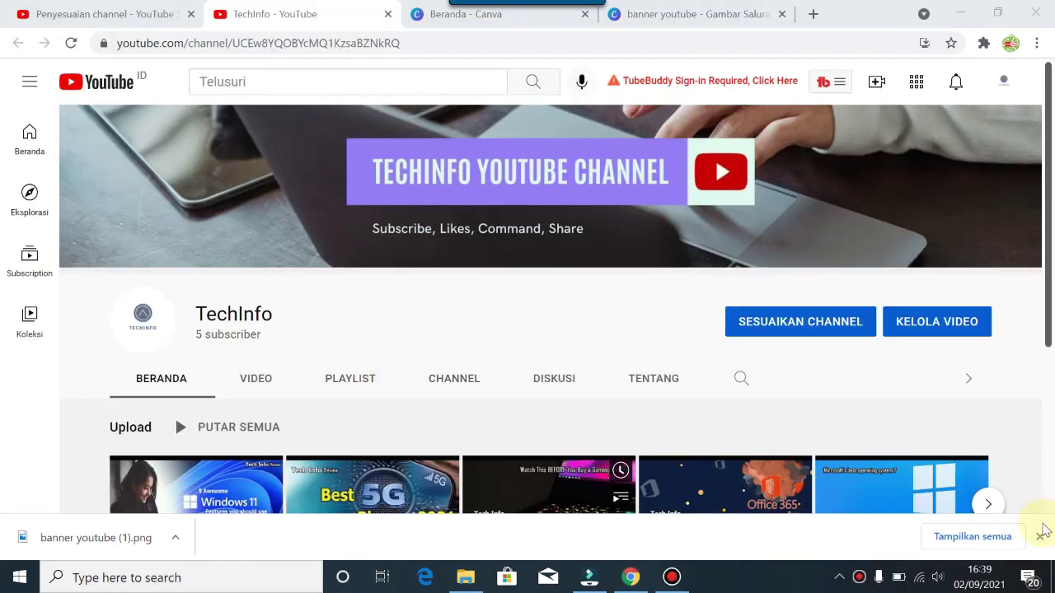
# Close the browser's downloads bar and reload the TechInfo channel page to check the corrected banner.
pyautogui.click(1040, 537)
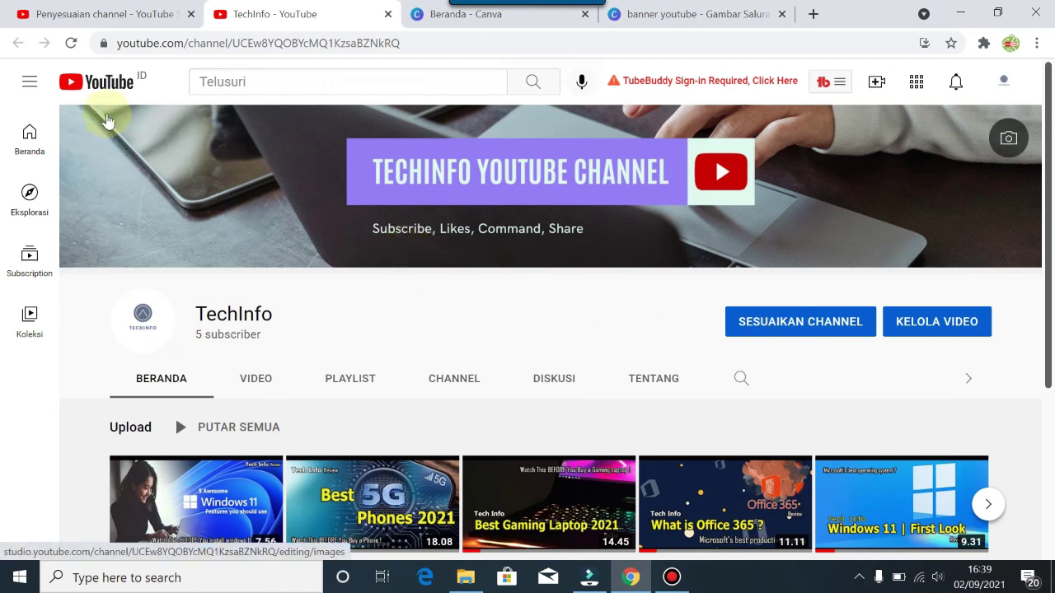
pyautogui.click(72, 44)
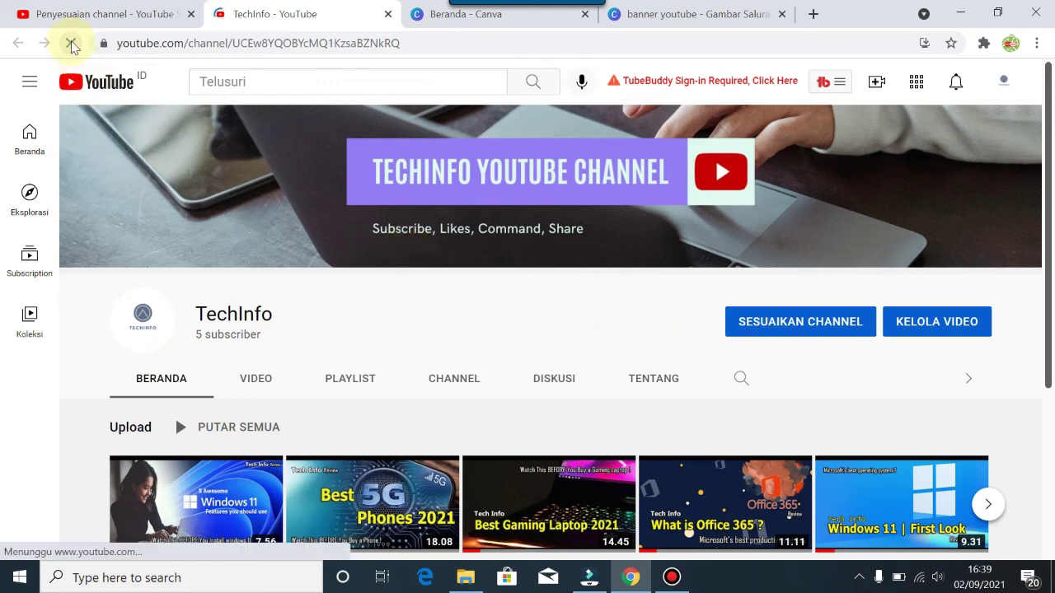